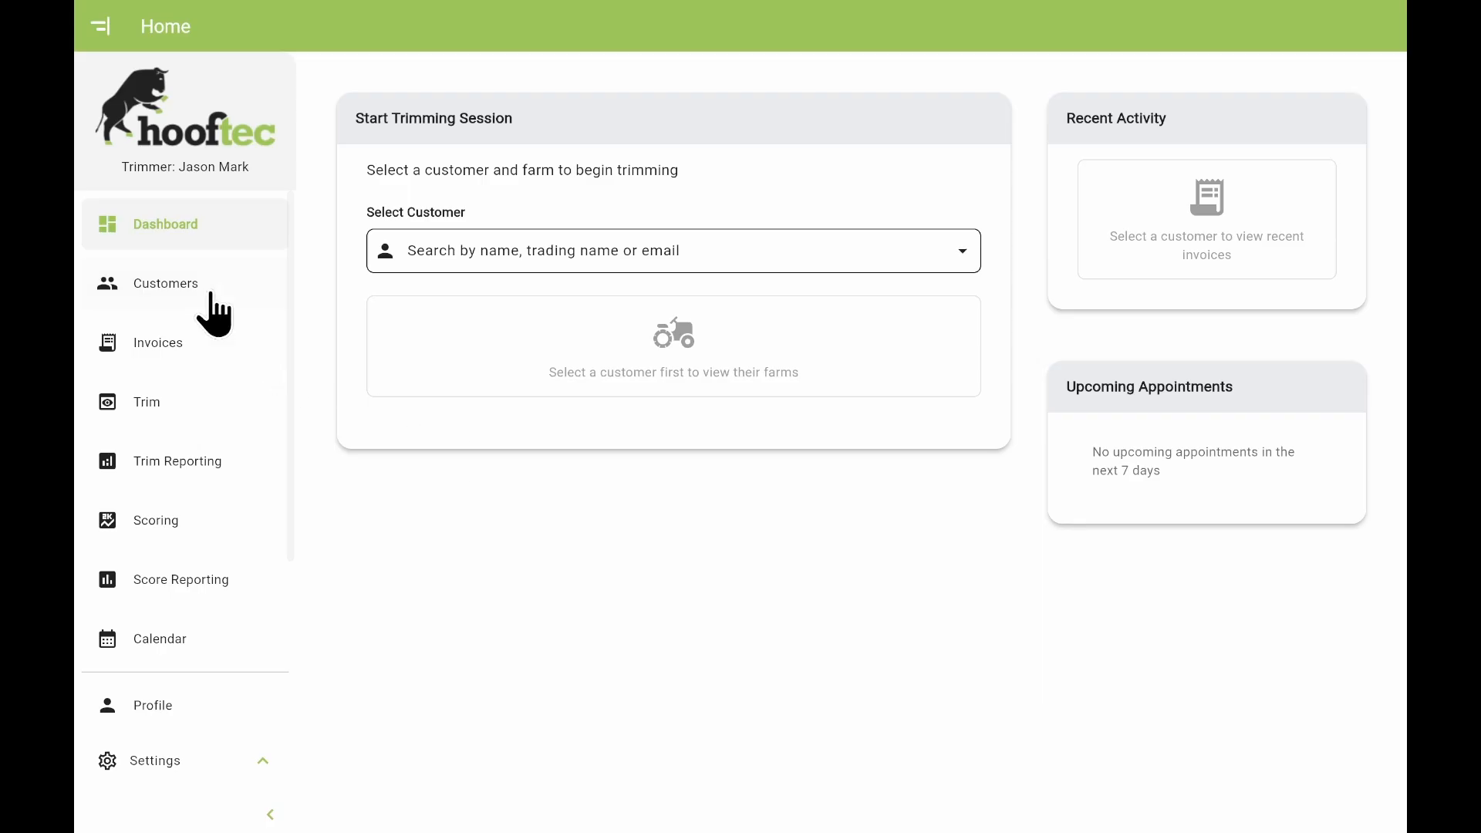
Go to the Customers page and open a blank Add Customer form.
{"action": "left_click", "coordinate": [207, 307]}
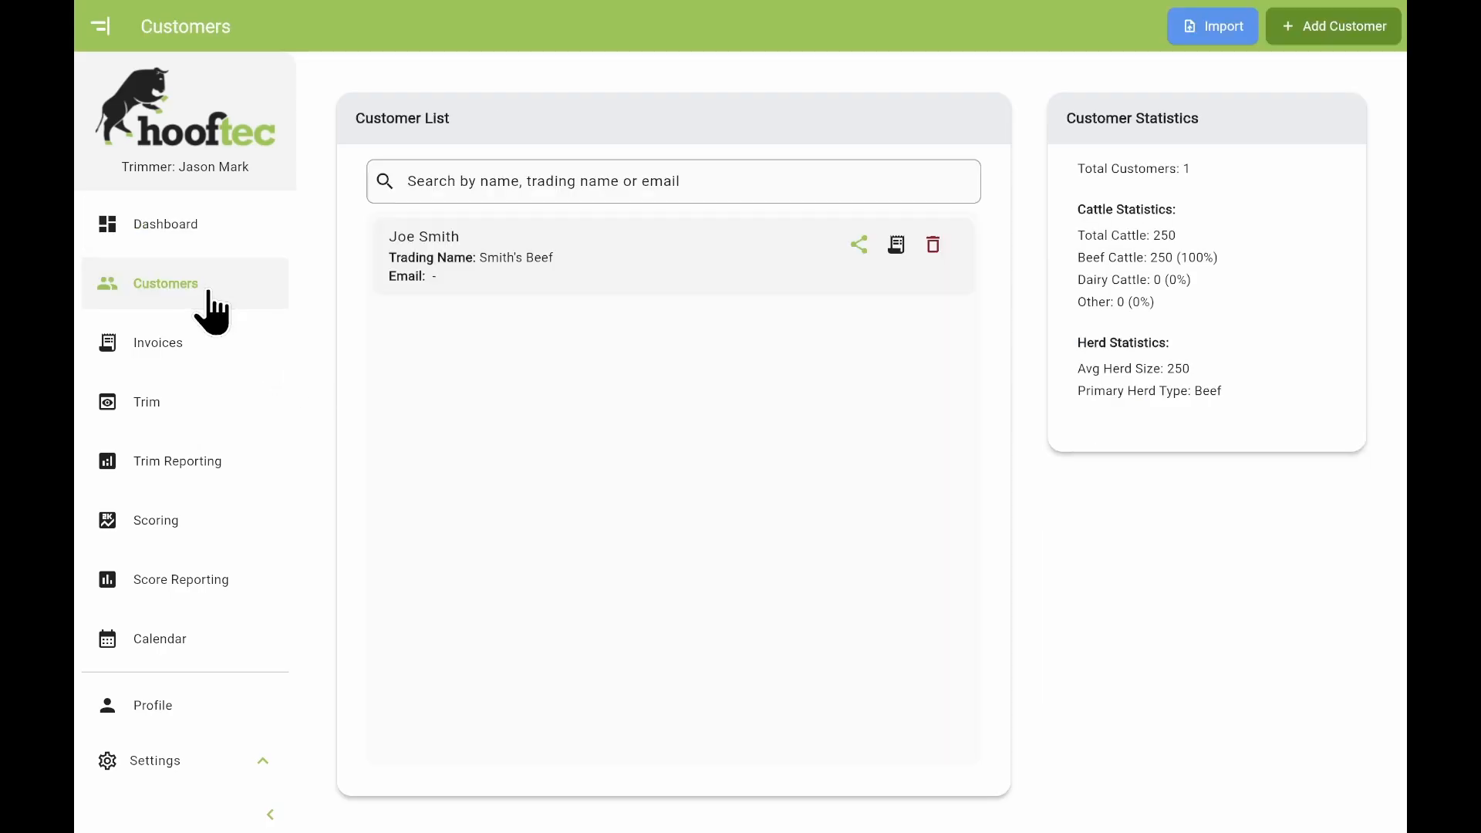
{"action": "left_click", "coordinate": [1346, 27]}
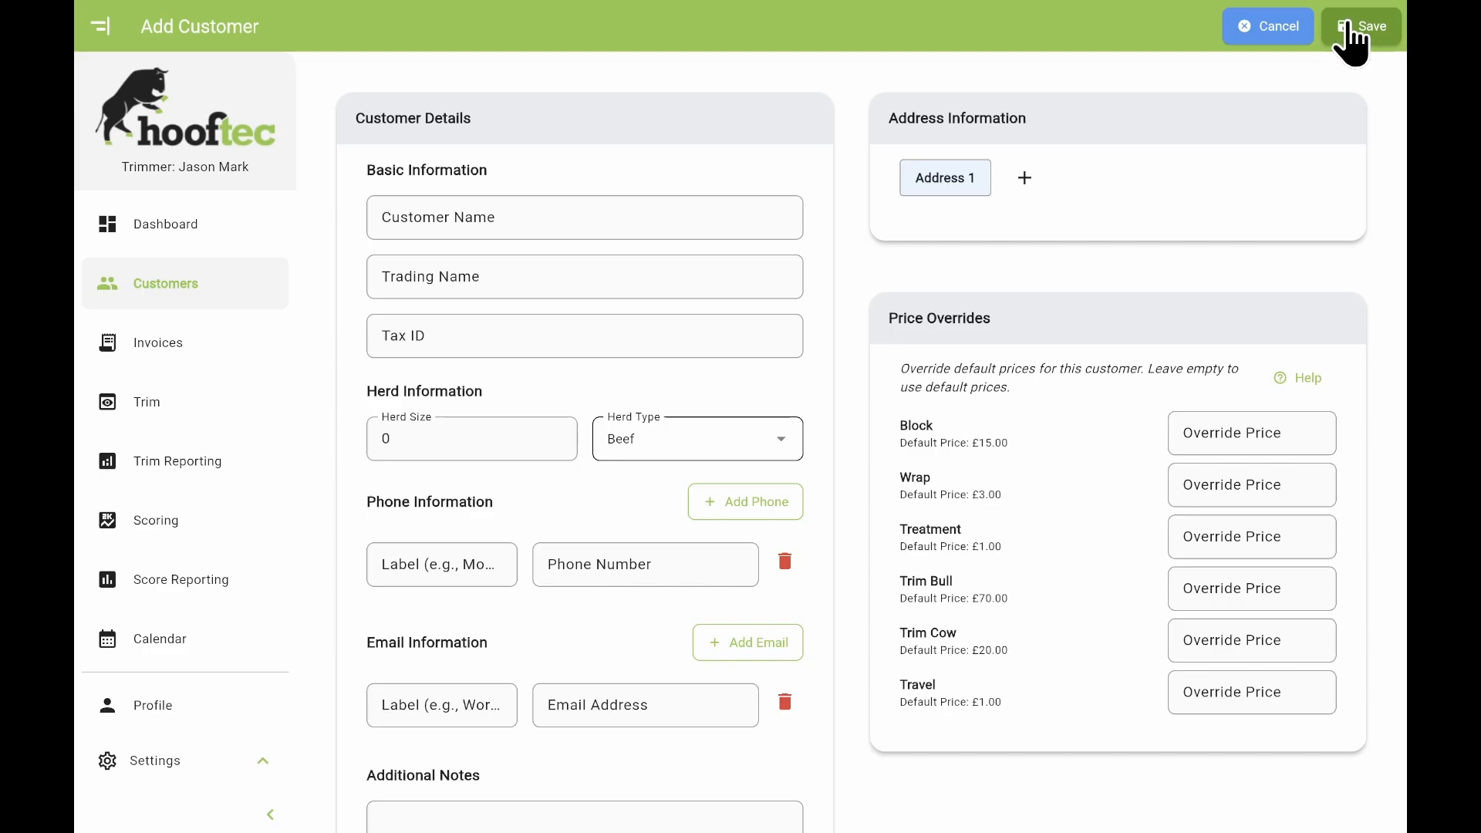
Enter the customer's full name, trading name with a capitalised 'Dairy', and tax ID.
{"action": "left_click", "coordinate": [626, 215]}
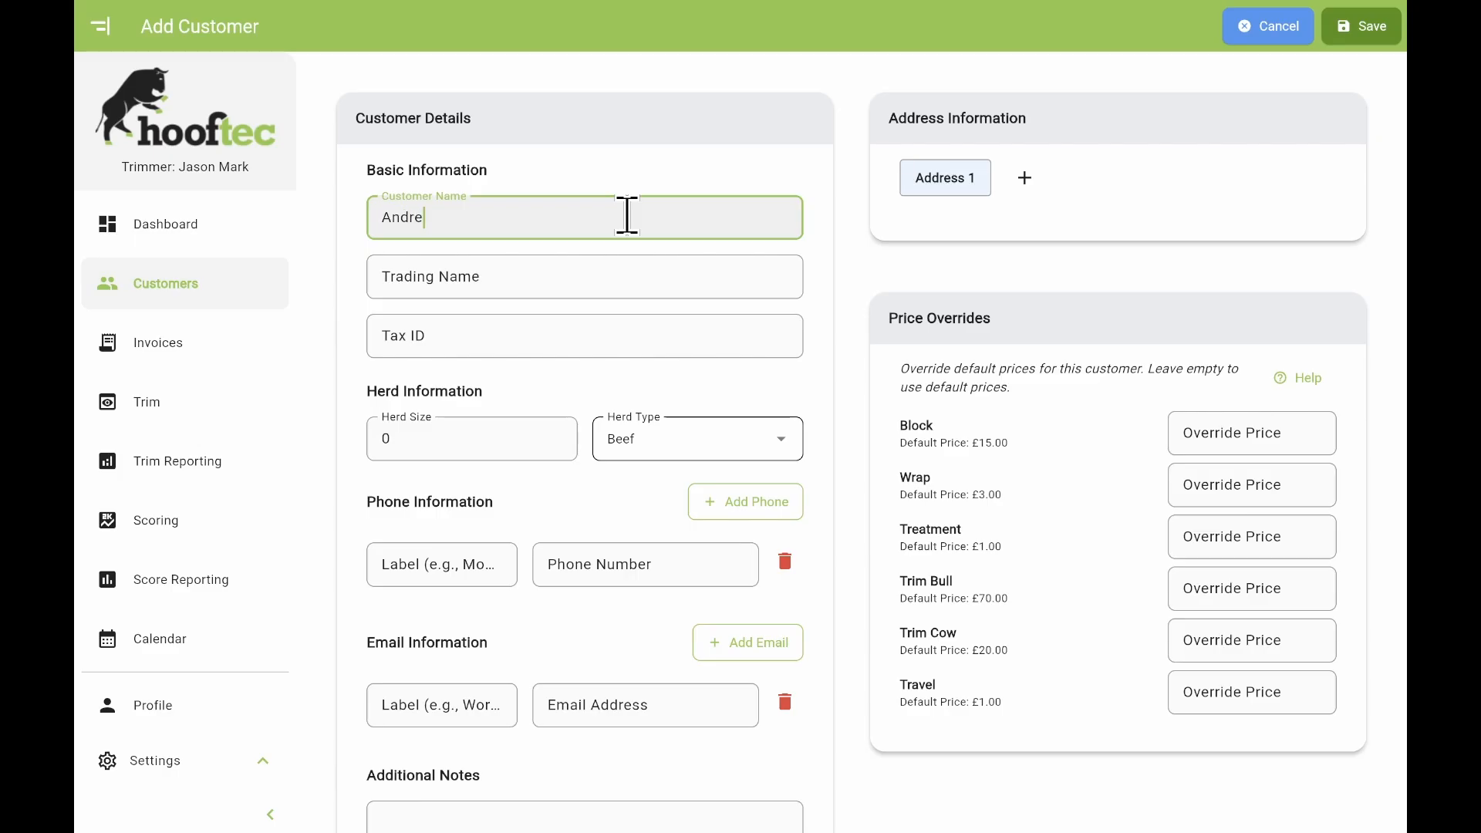
{"action": "key", "text": "Return"}
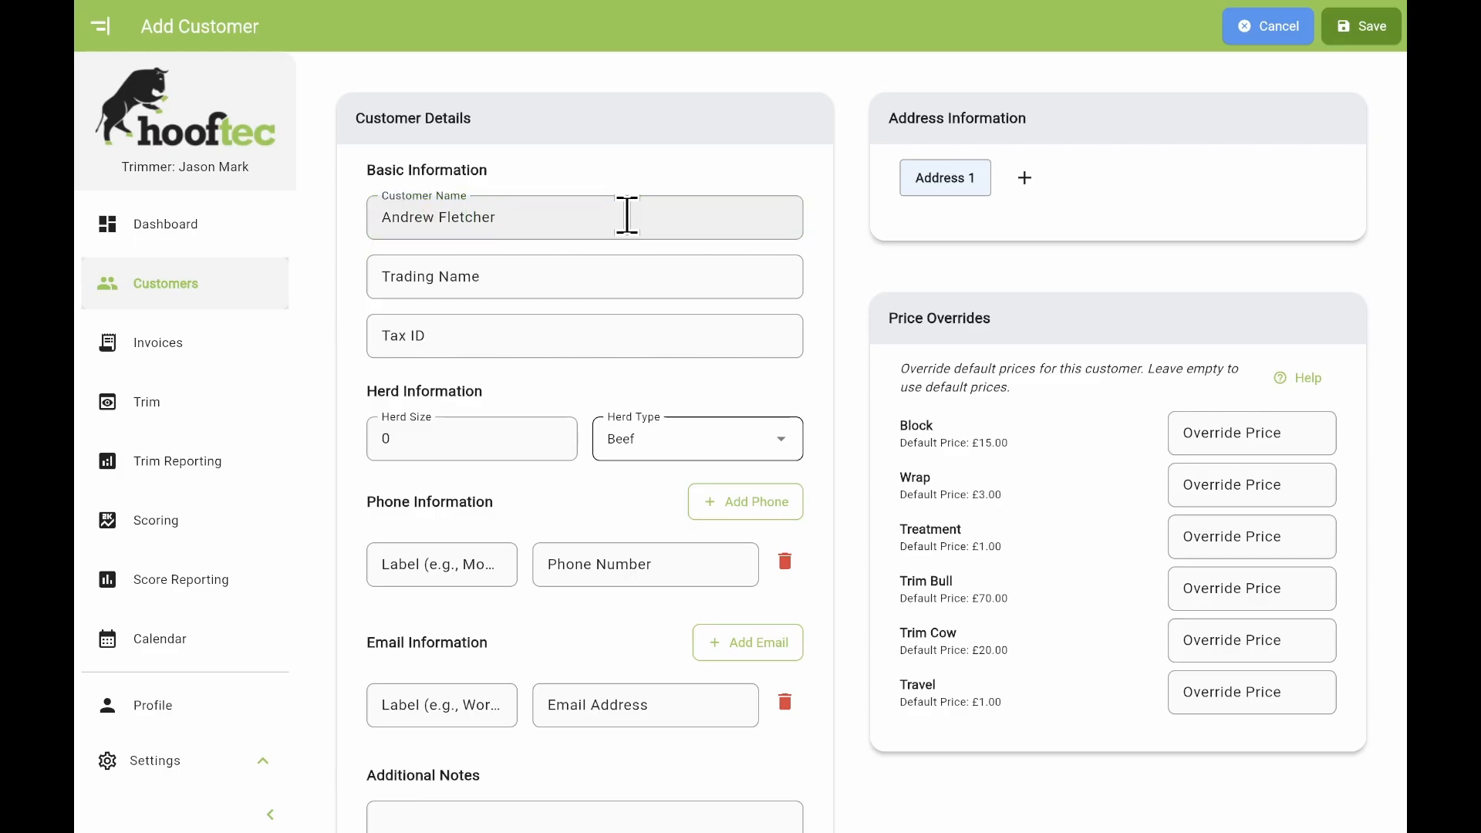
{"action": "left_click", "coordinate": [621, 282]}
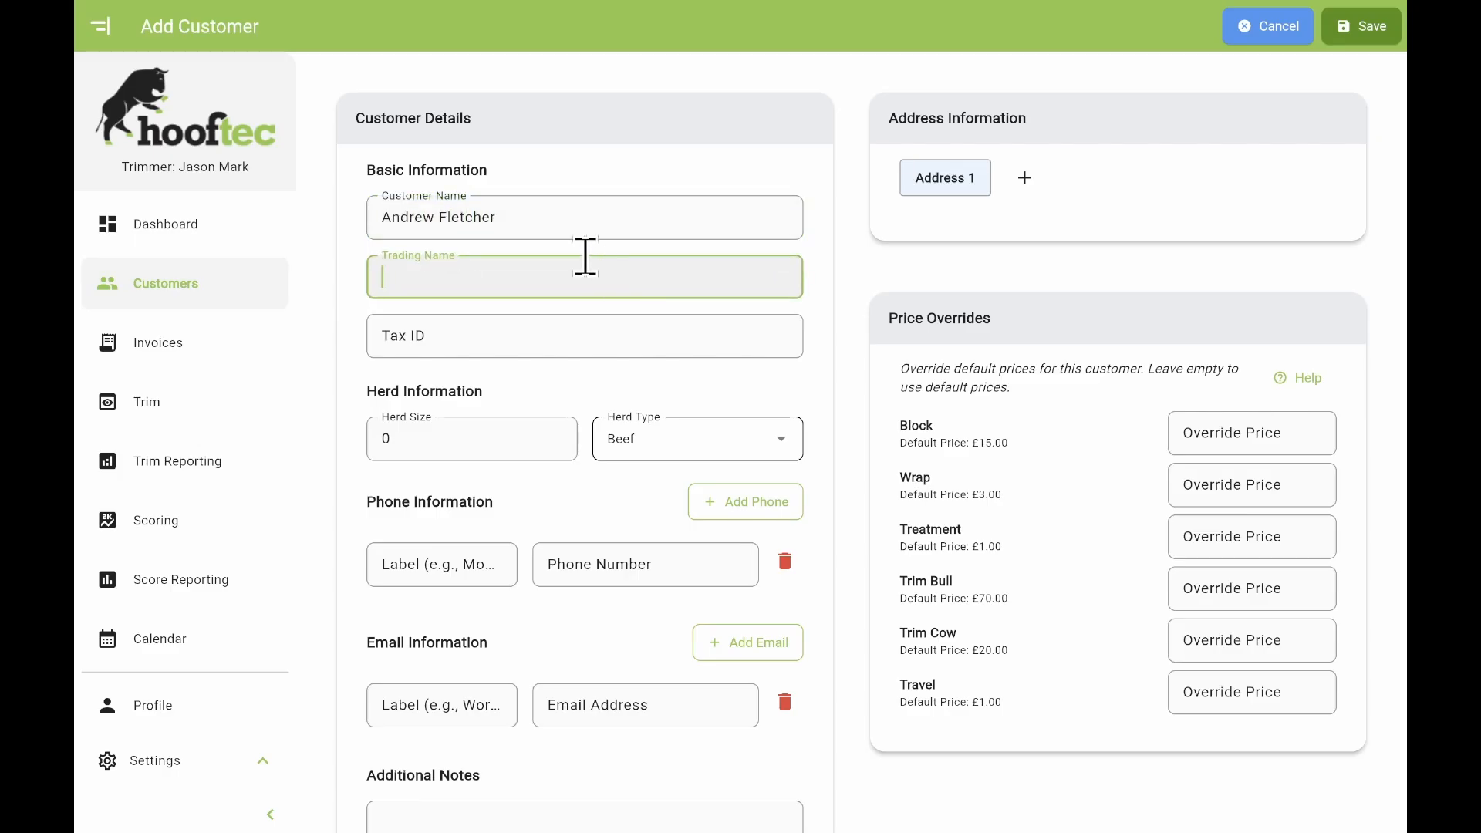
{"action": "type", "text": "Fletcher's dairy"}
{"action": "key", "text": "Left"}
{"action": "key", "text": "Left"}
{"action": "key", "text": "Left"}
{"action": "key", "text": "Left"}
{"action": "key", "text": "BackSpace"}
{"action": "type", "text": "D"}
{"action": "left_click", "coordinate": [599, 338]}
{"action": "type", "text": "12345"}
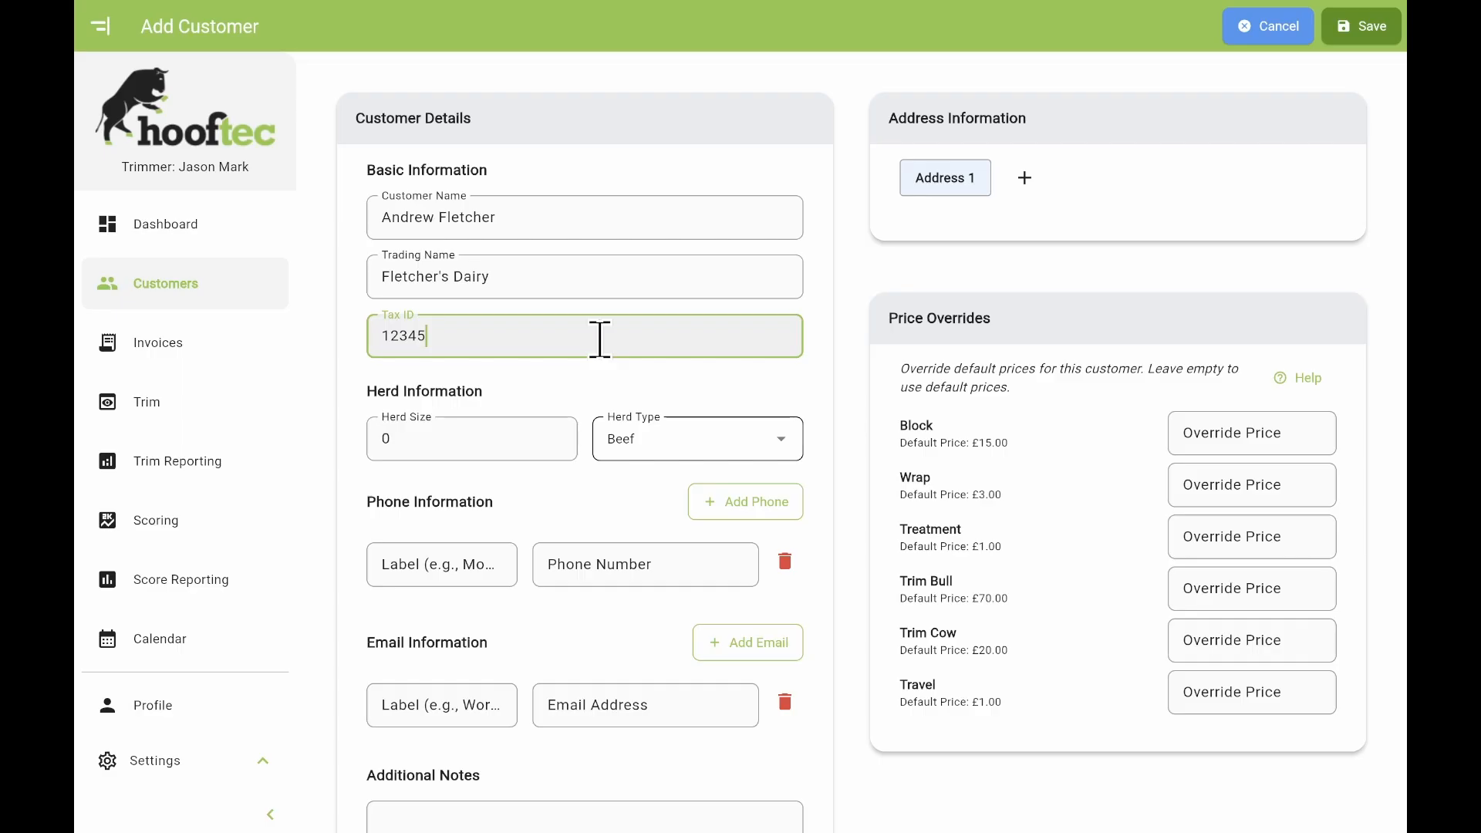
Replace the default herd size of 0 with 240.
{"action": "left_click", "coordinate": [480, 433]}
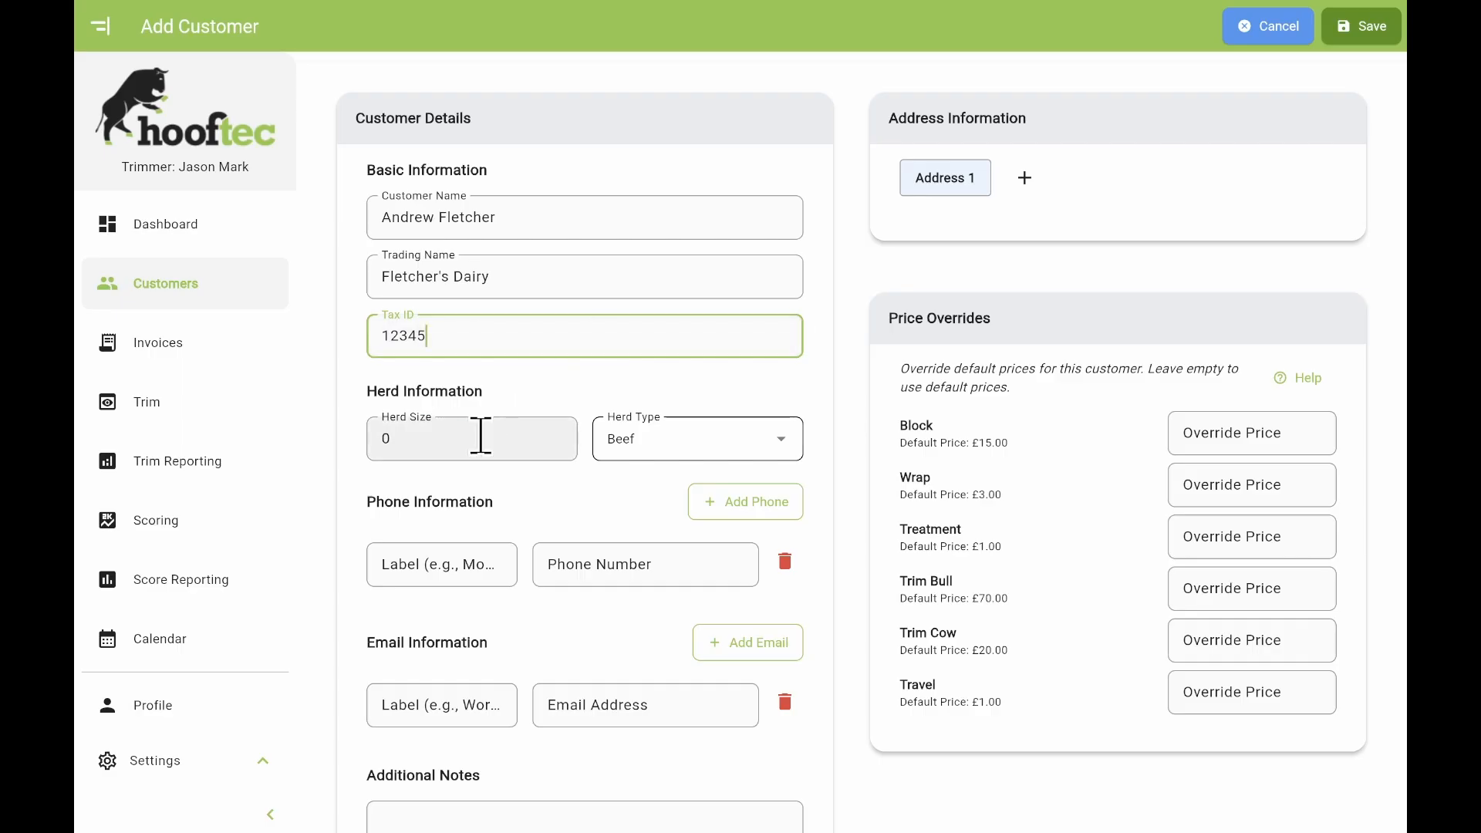
{"action": "key", "text": "BackSpace"}
{"action": "type", "text": "240"}
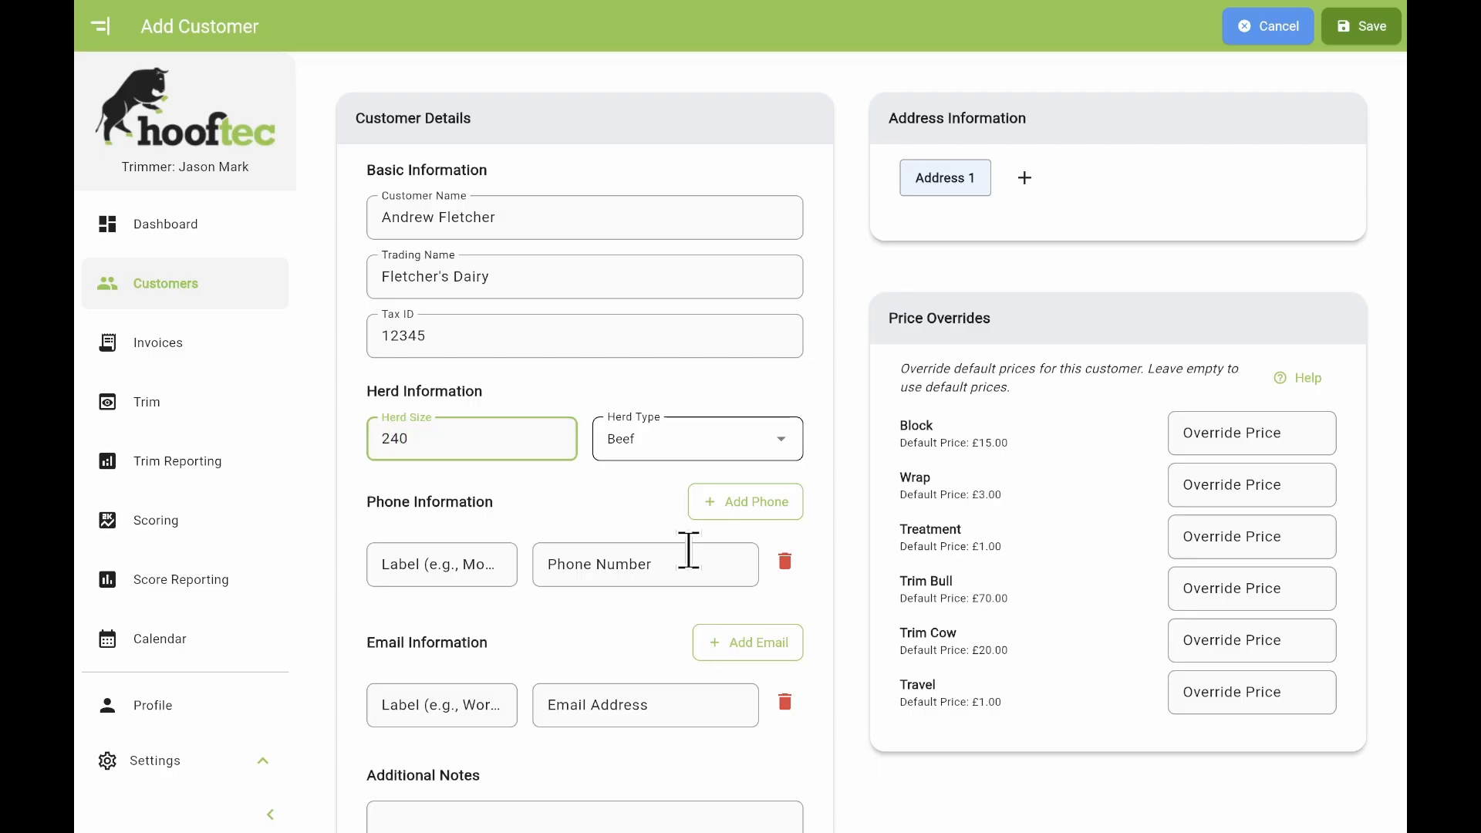
{"action": "left_click", "coordinate": [699, 454]}
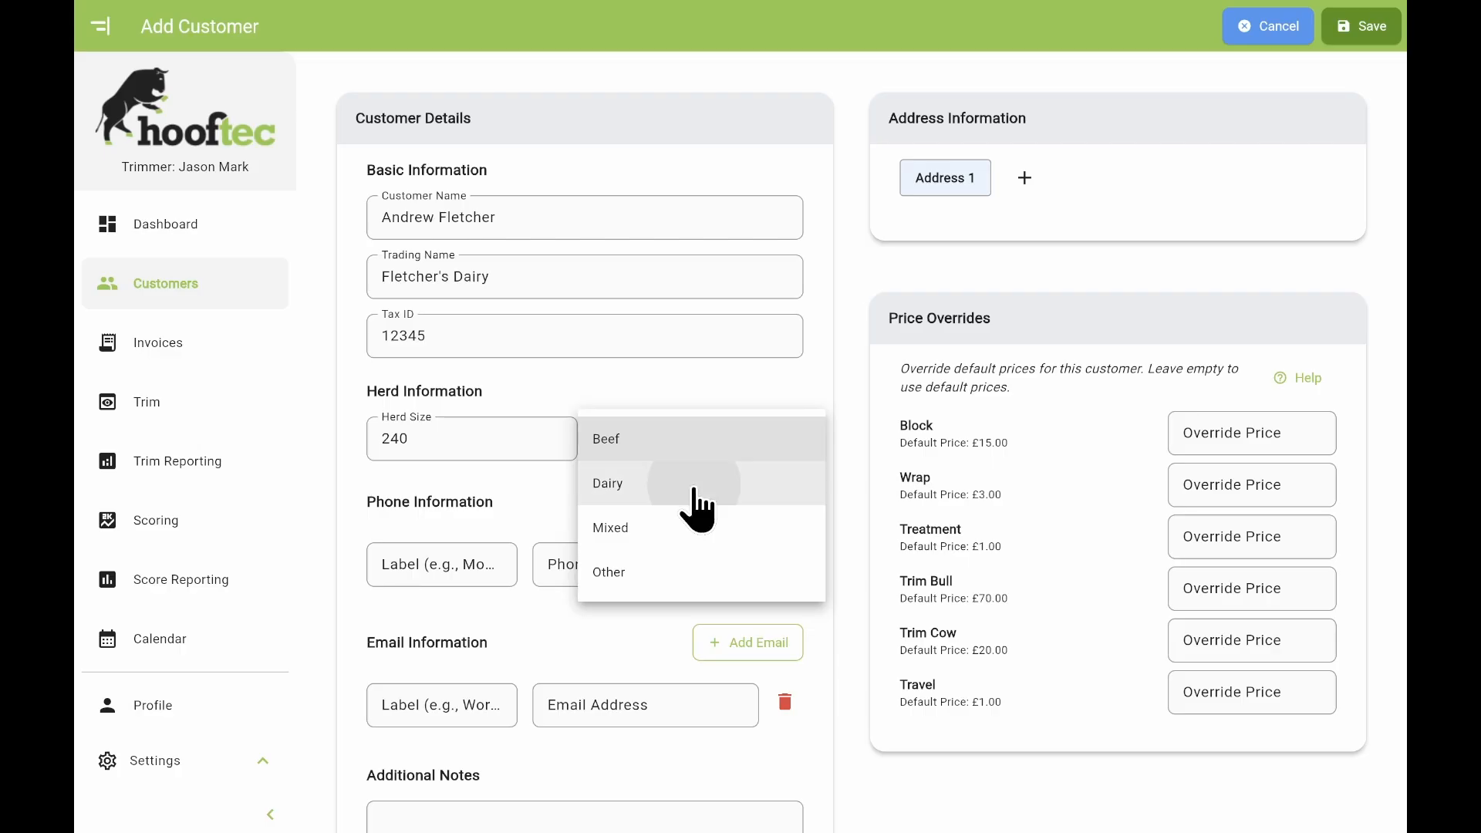
Set herd type to Dairy and add the customer's labelled mobile phone number.
{"action": "left_click", "coordinate": [695, 486]}
{"action": "left_click", "coordinate": [471, 564]}
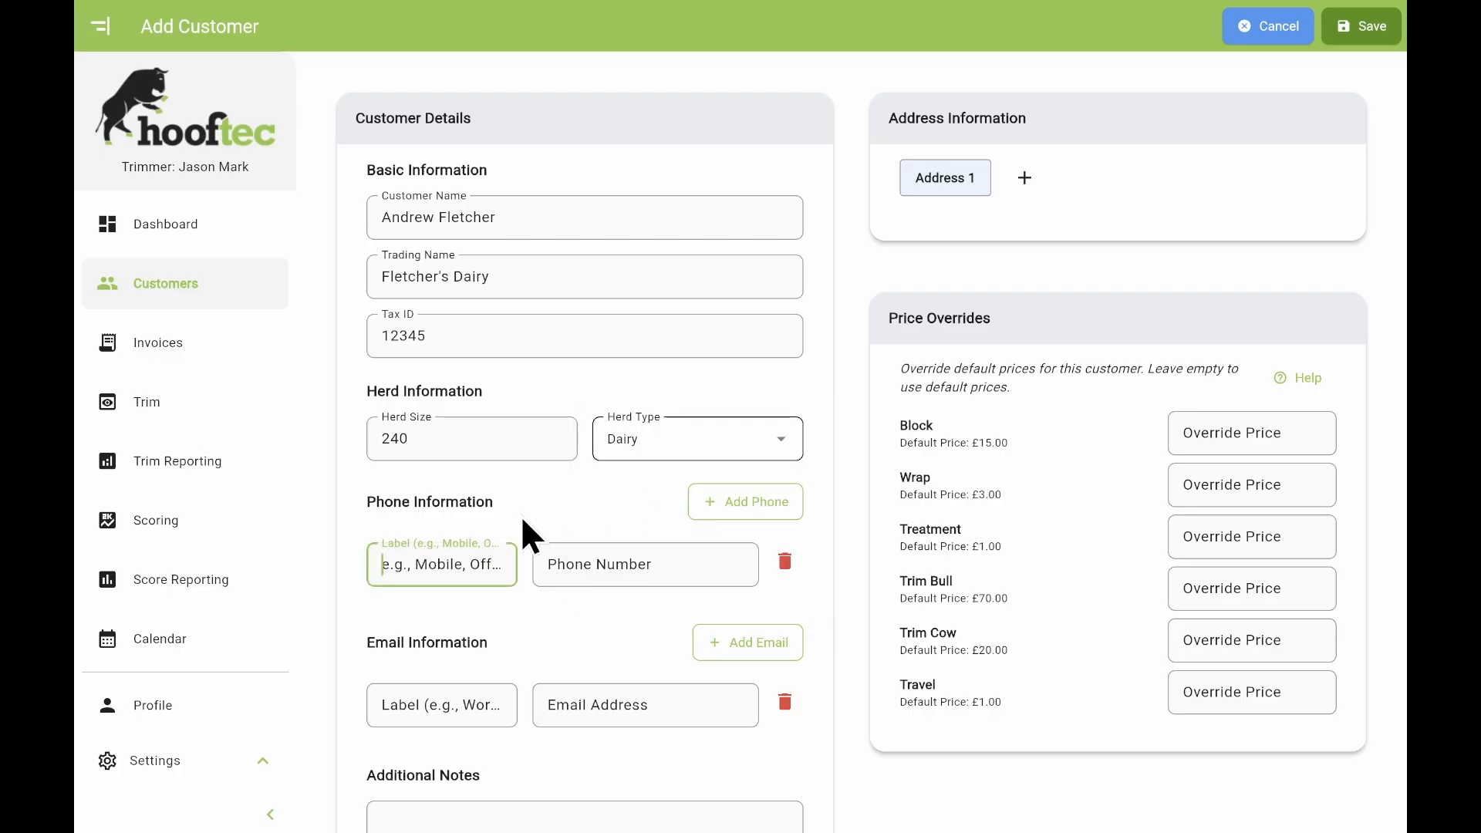
{"action": "type", "text": "Andrew Mobile"}
{"action": "left_click", "coordinate": [672, 563]}
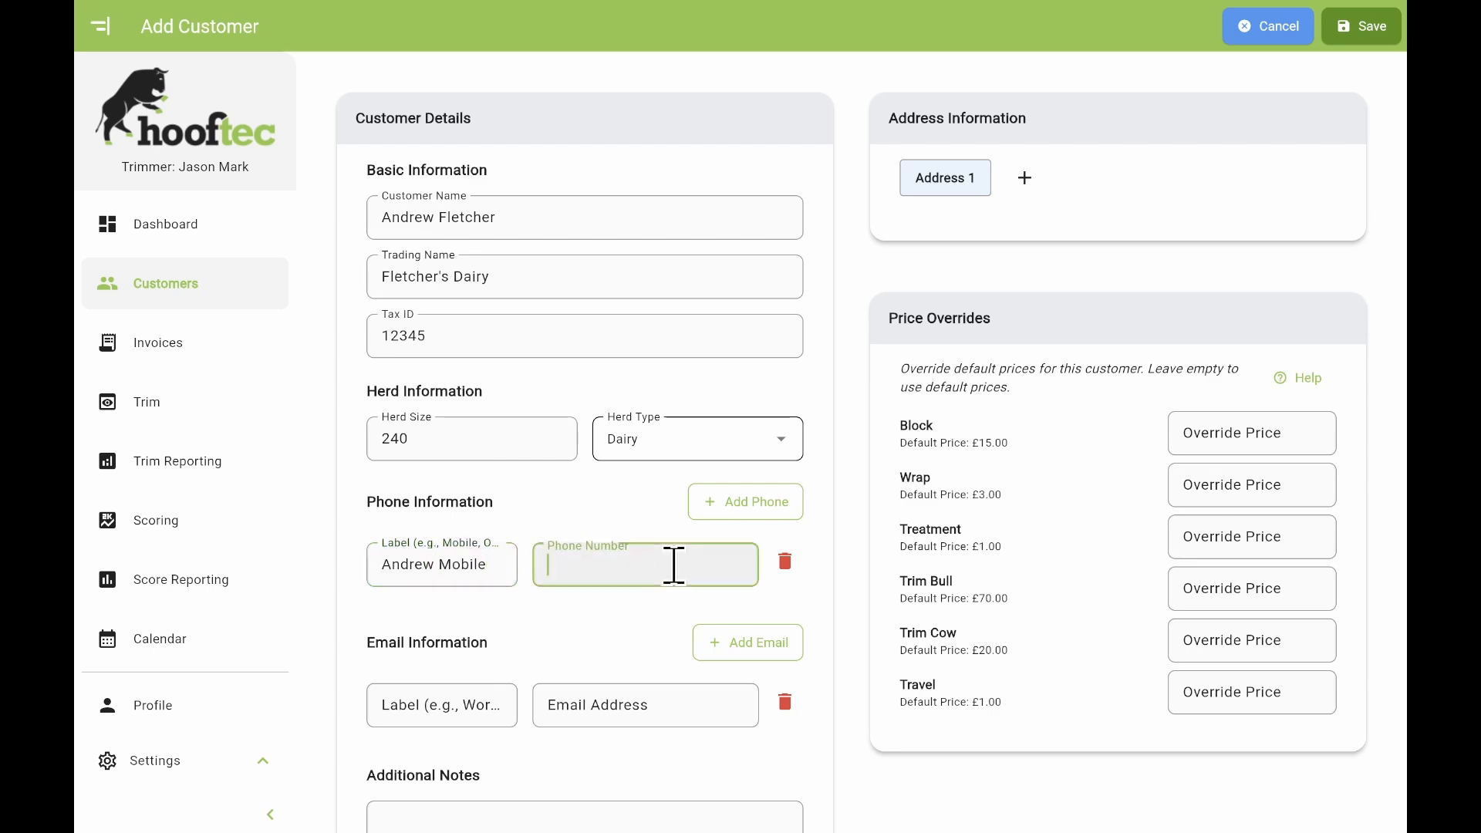
{"action": "type", "text": "0123456789"}
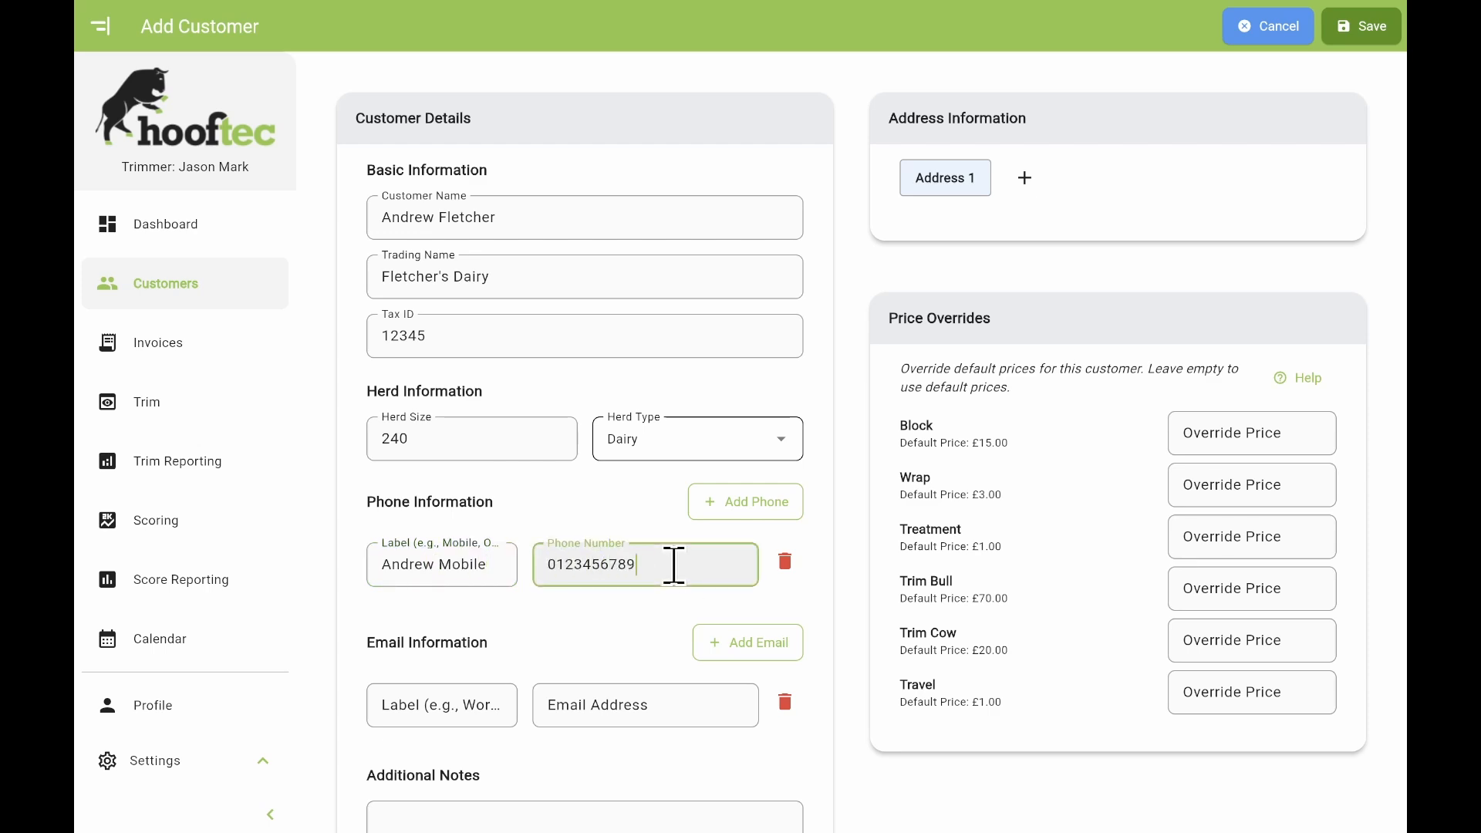
Add the customer's labelled work email address.
{"action": "left_click", "coordinate": [417, 705]}
{"action": "type", "text": "And"}
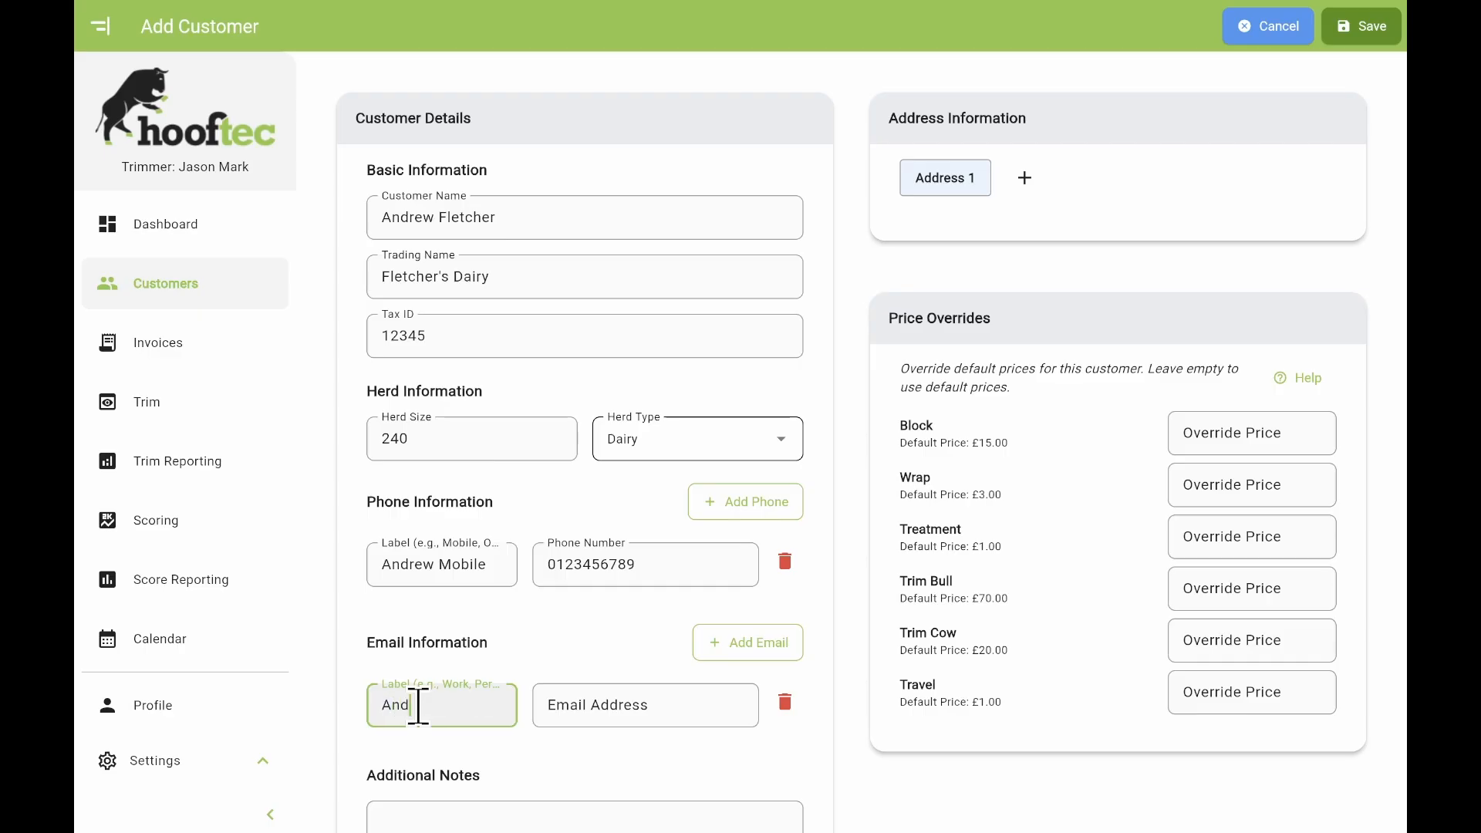
{"action": "type", "text": "rew Work Email"}
{"action": "left_click", "coordinate": [613, 706]}
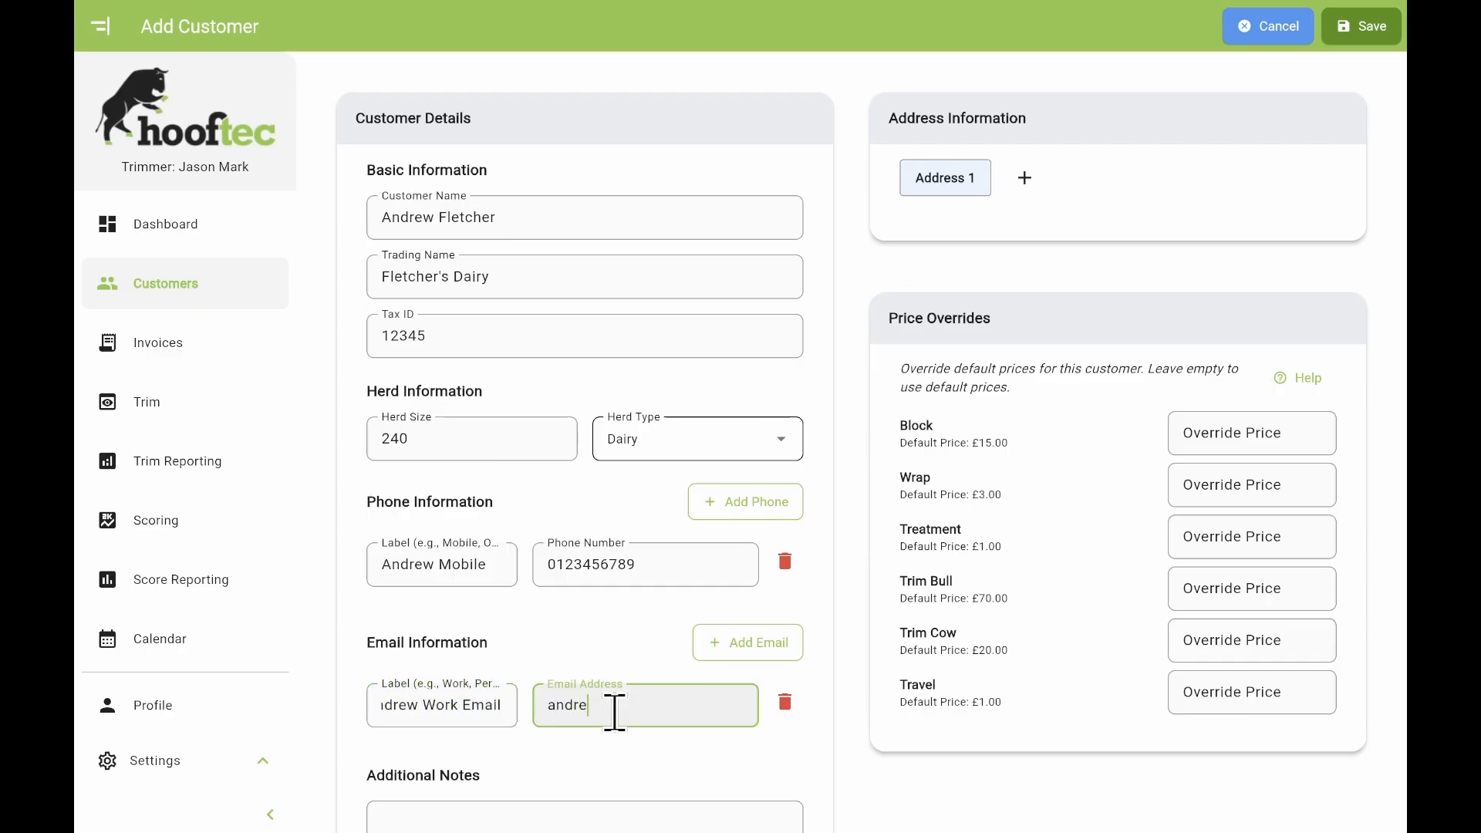
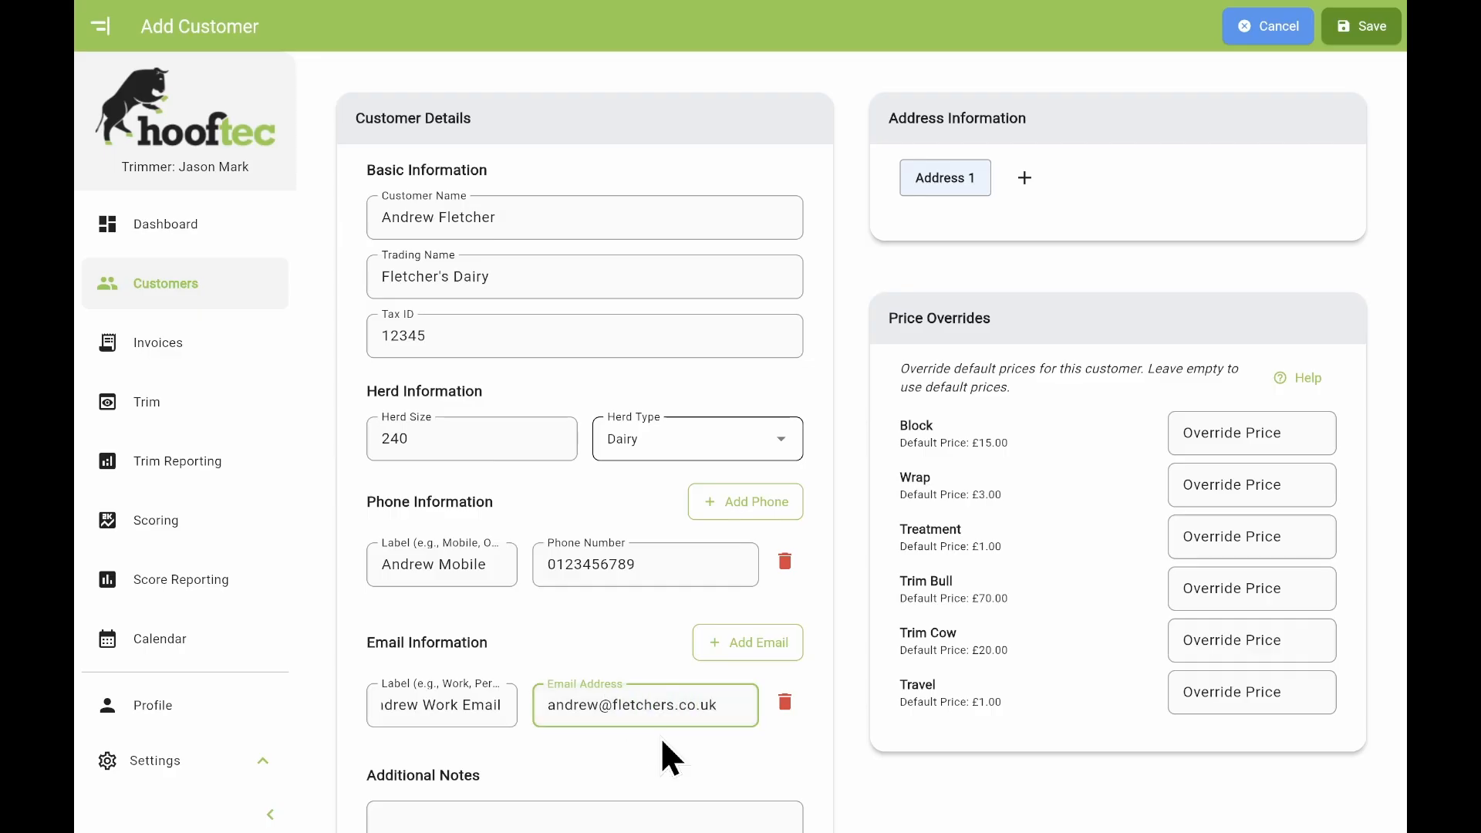
{"action": "left_click", "coordinate": [665, 757]}
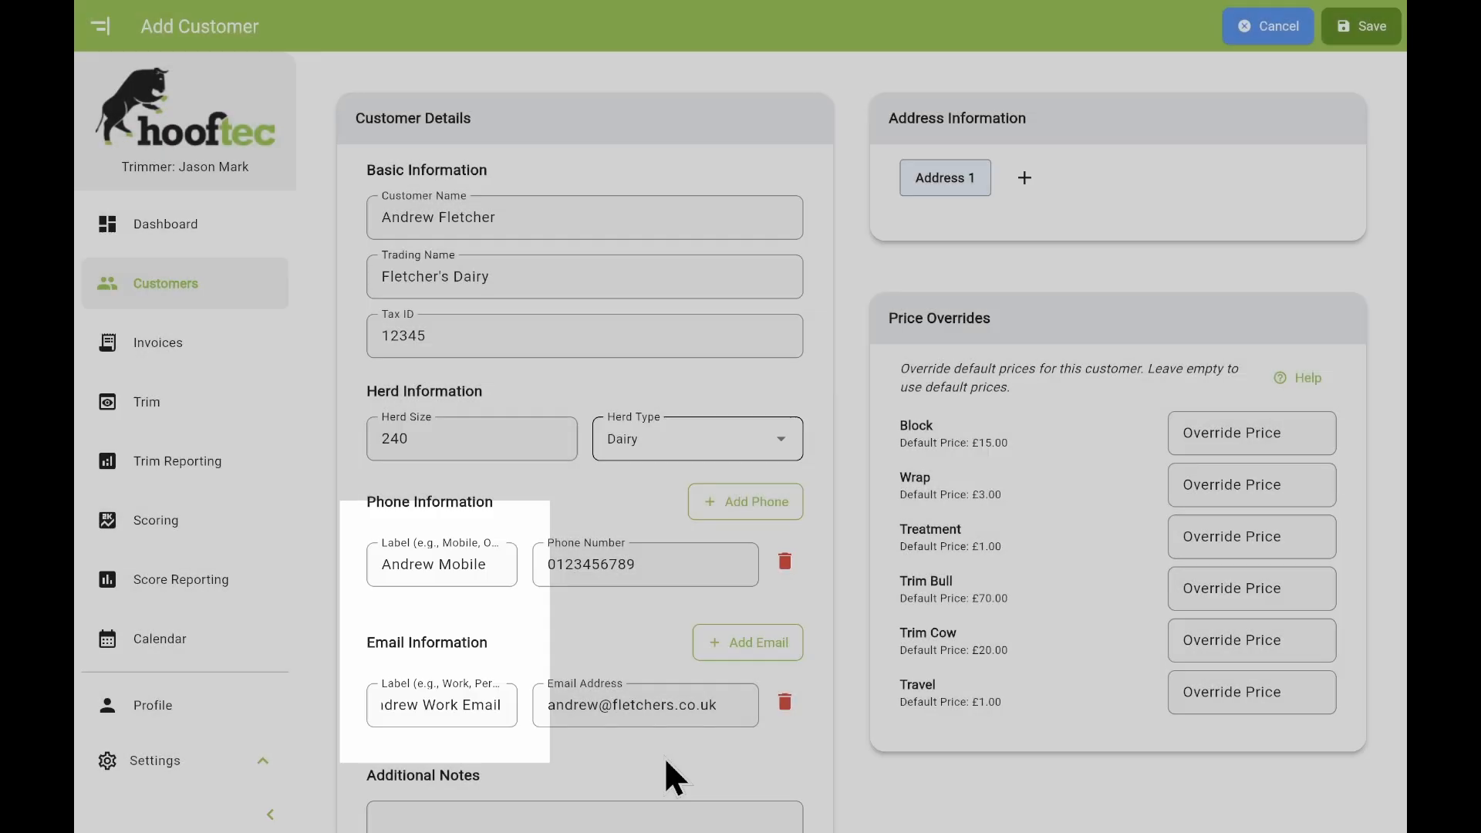
{"action": "scroll", "coordinate": [664, 757], "scroll_direction": "down", "scroll_amount": 2}
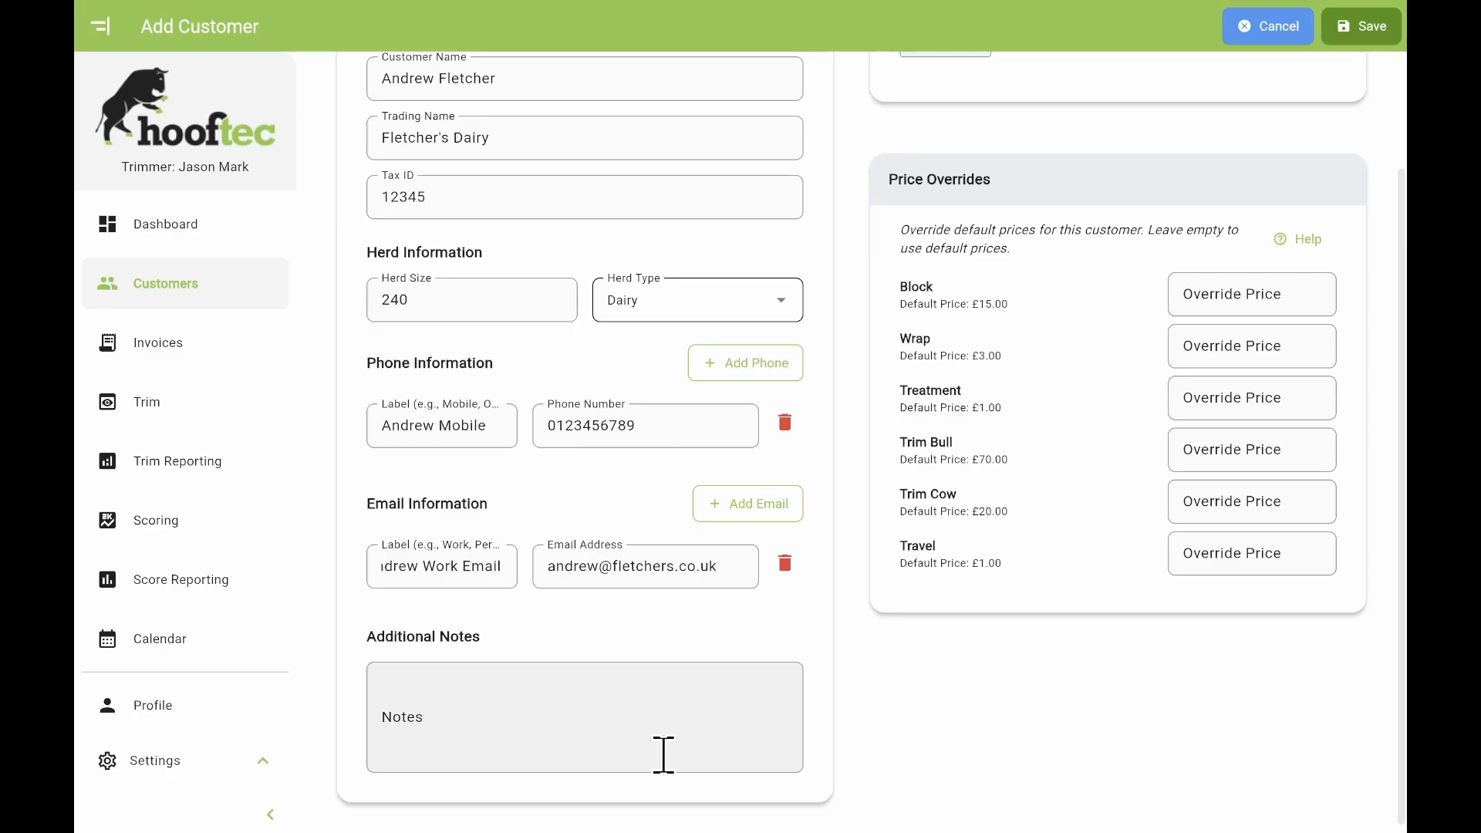
{"action": "scroll", "coordinate": [663, 755], "scroll_direction": "up", "scroll_amount": 2}
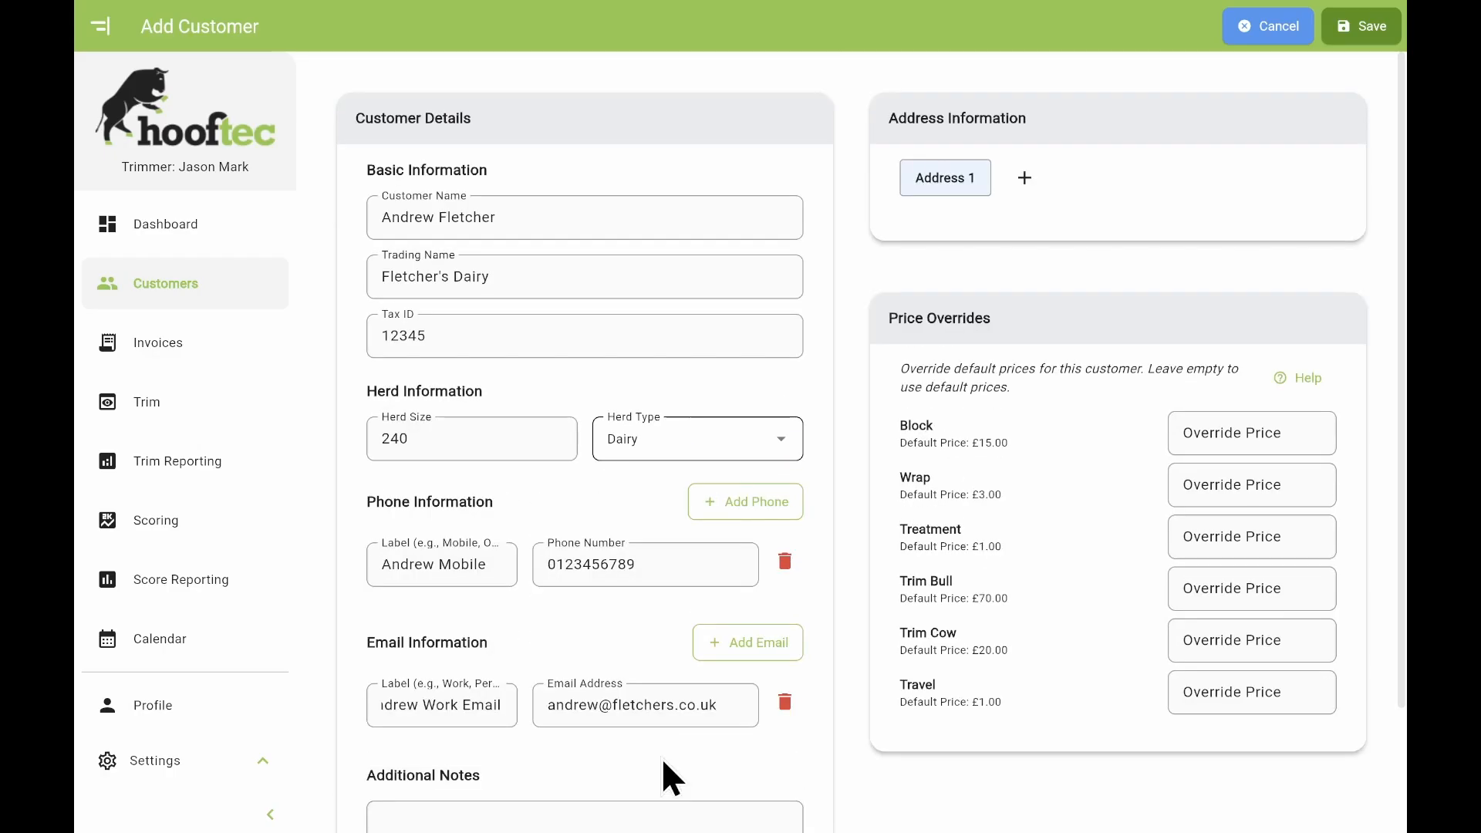
Fill in Address 1's name, street and city, and mark it as the billing address.
{"action": "left_click", "coordinate": [956, 185]}
{"action": "left_click", "coordinate": [945, 233]}
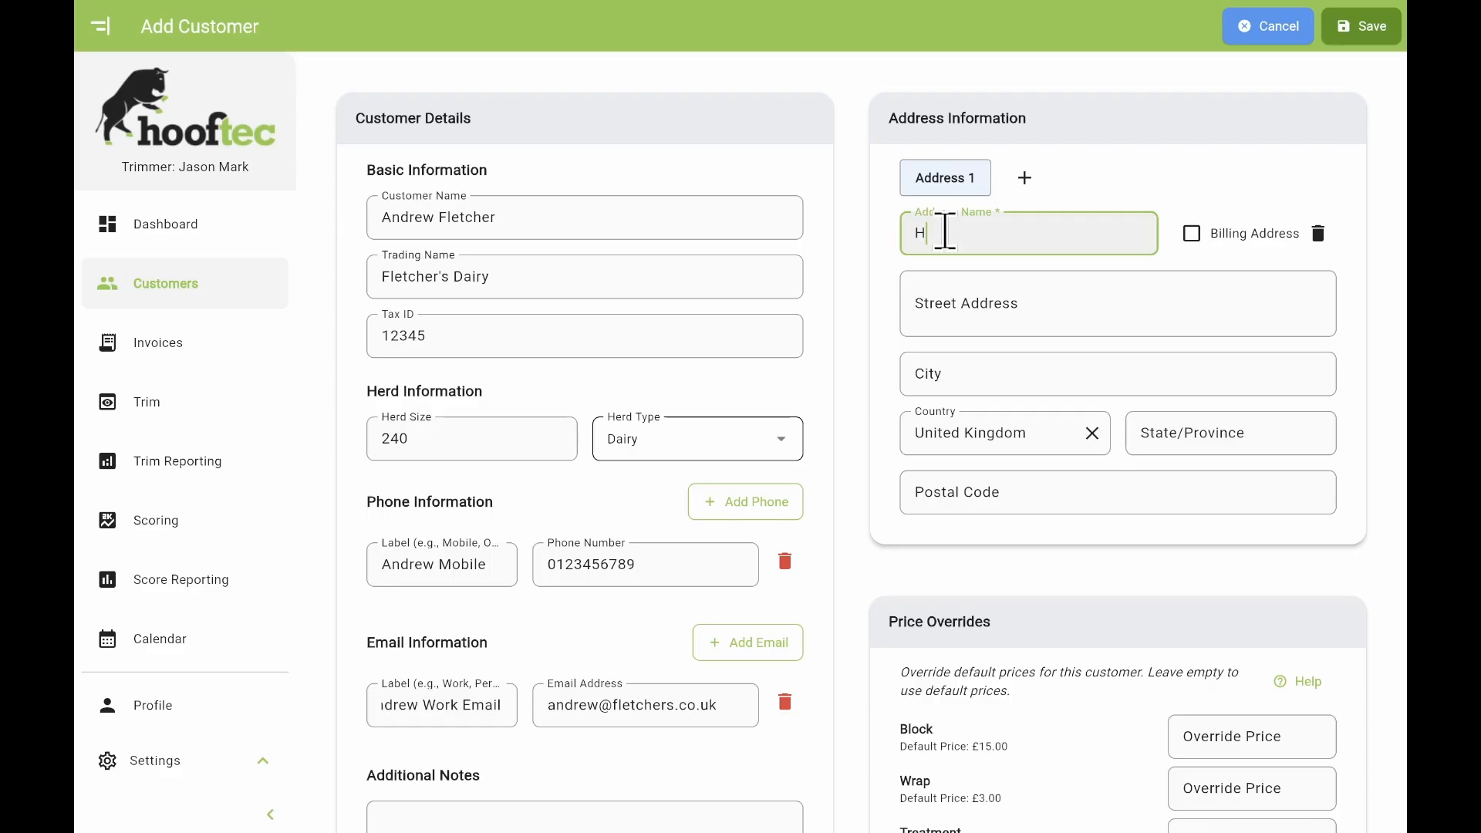
{"action": "left_click", "coordinate": [951, 315]}
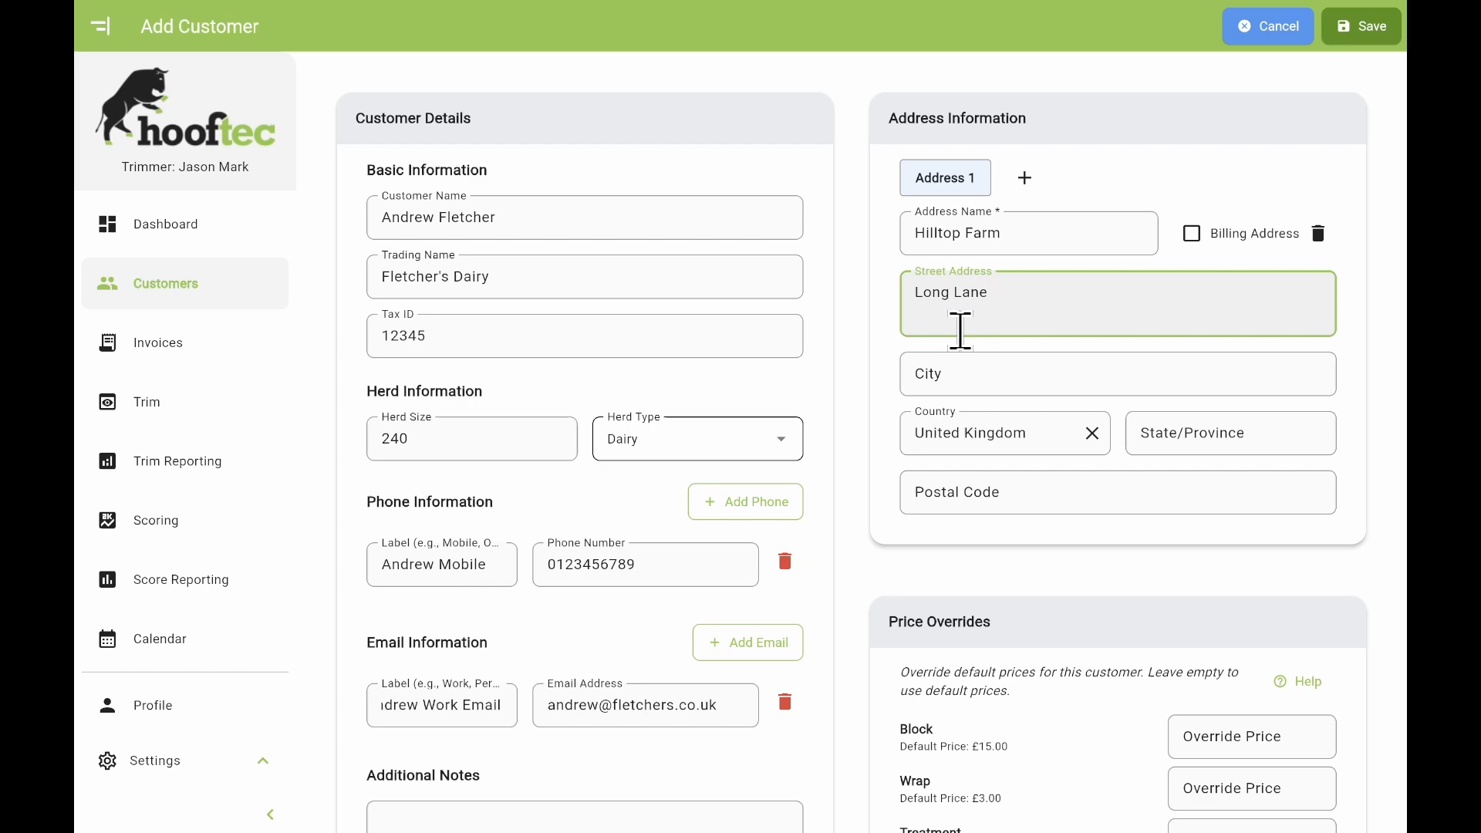
{"action": "left_click", "coordinate": [951, 386]}
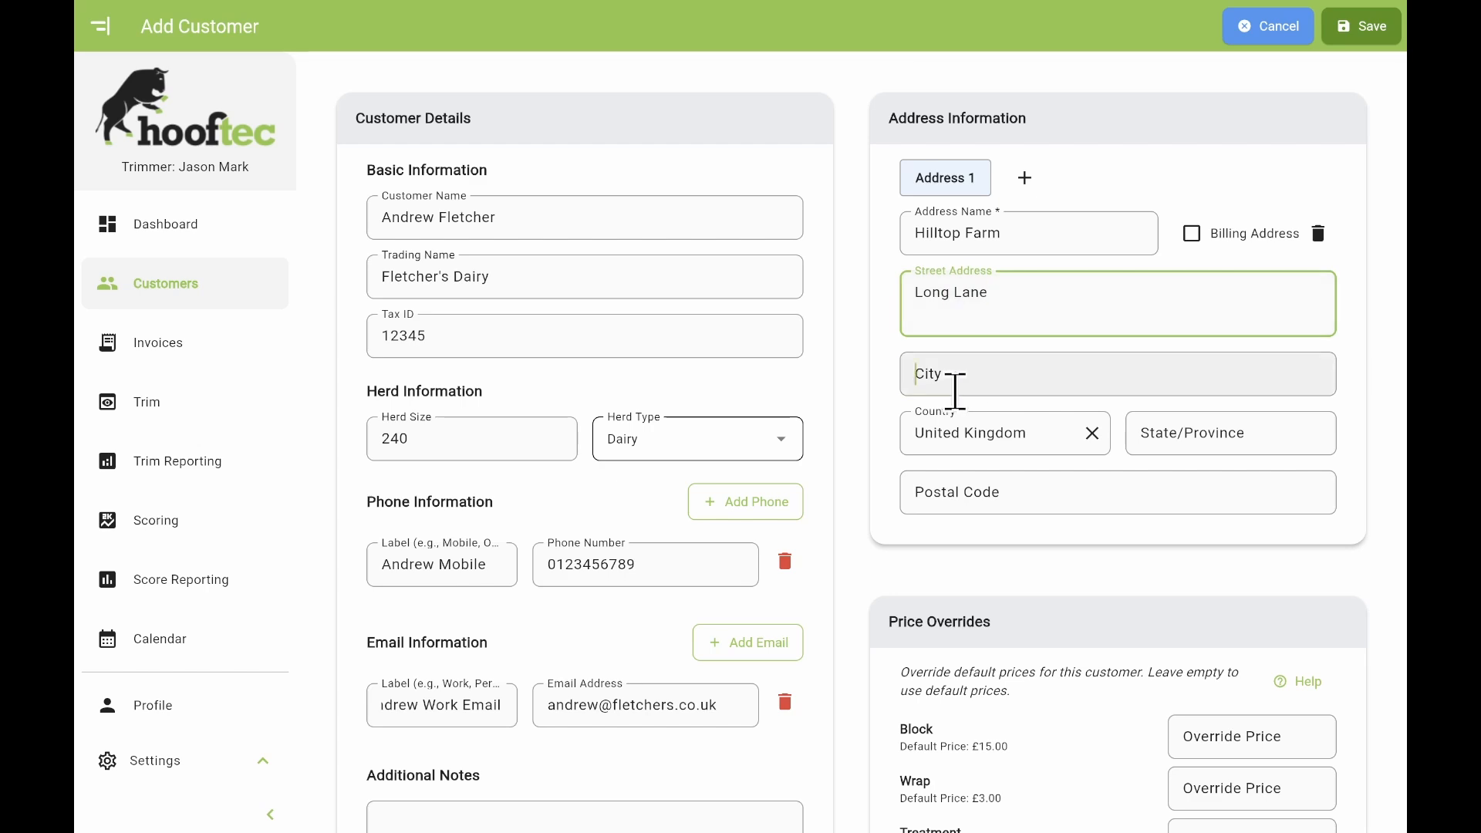
{"action": "type", "text": "Brackley"}
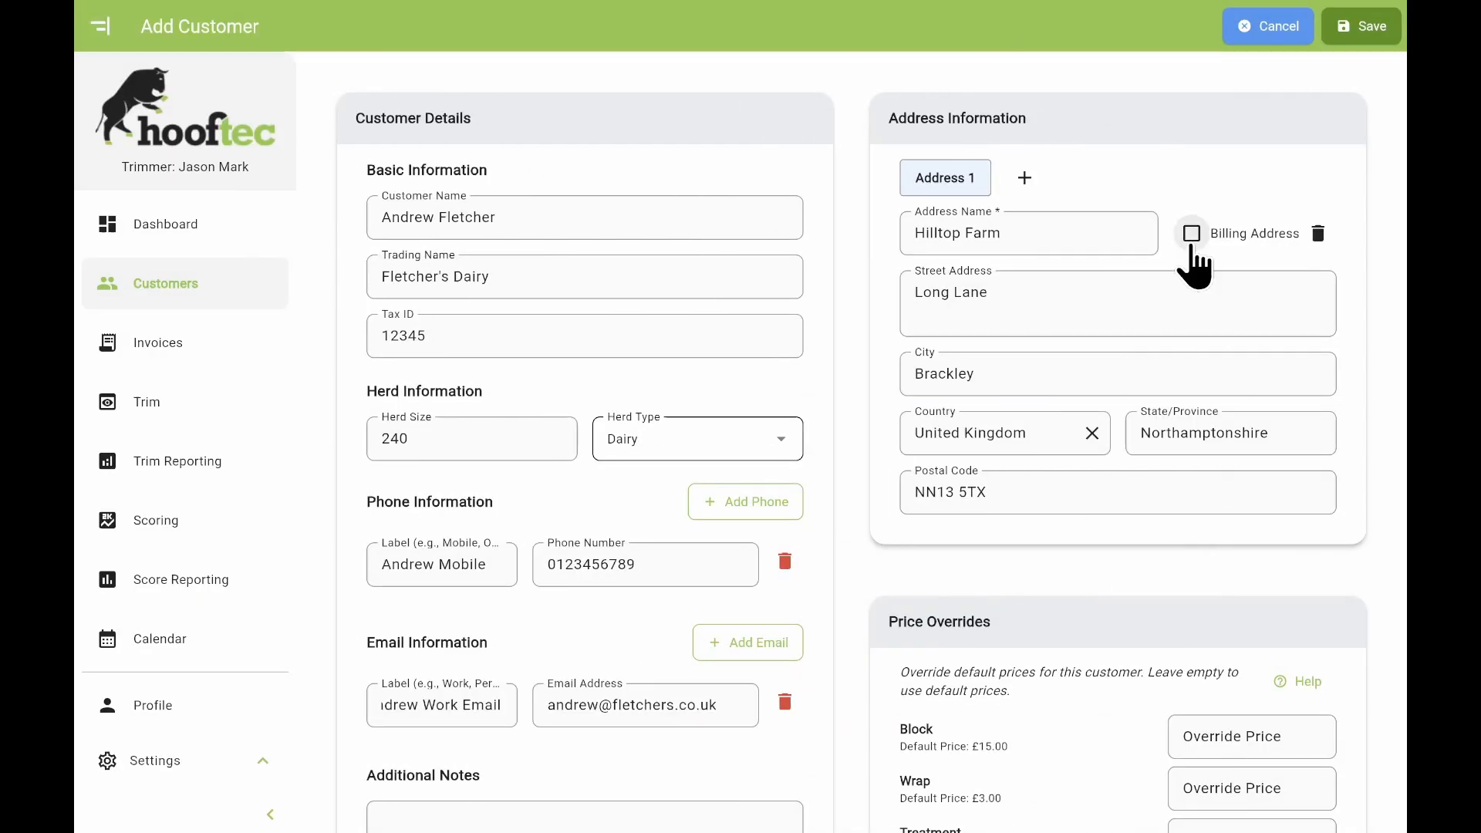
{"action": "left_click", "coordinate": [1192, 234]}
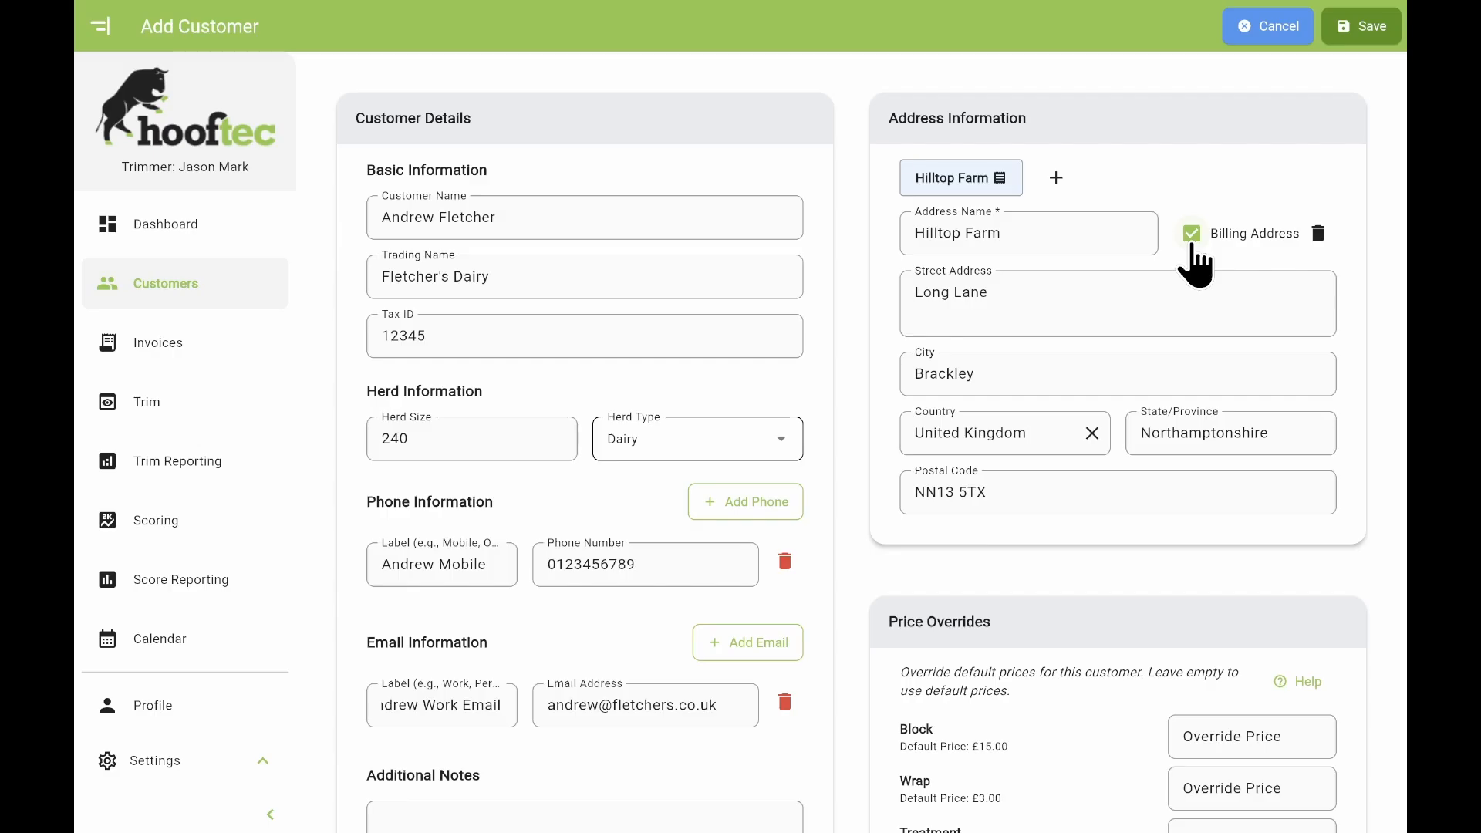
{"action": "scroll", "coordinate": [1398, 613], "scroll_direction": "down", "scroll_amount": 1}
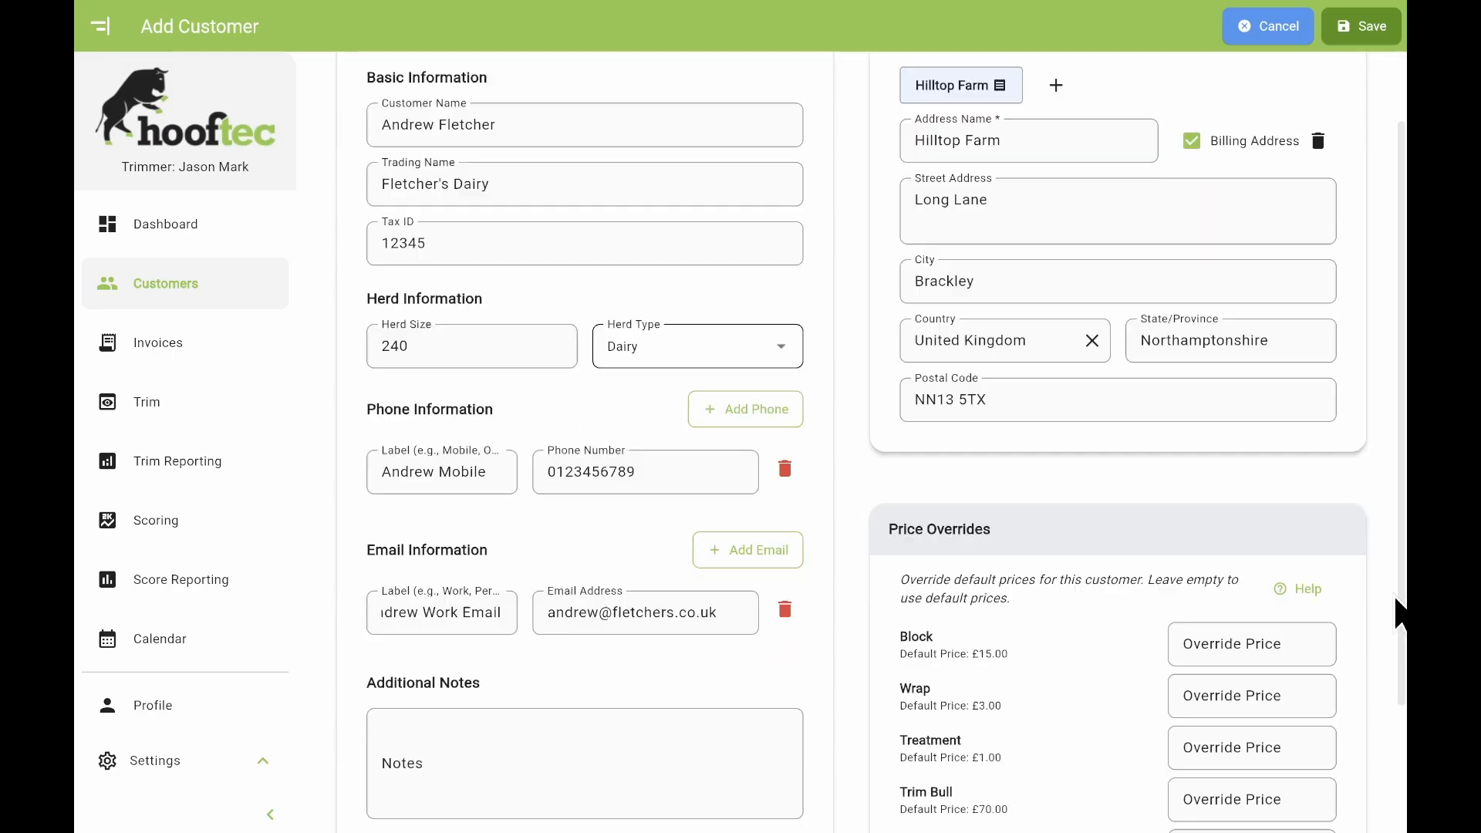
{"action": "scroll", "coordinate": [1398, 613], "scroll_direction": "down", "scroll_amount": 2}
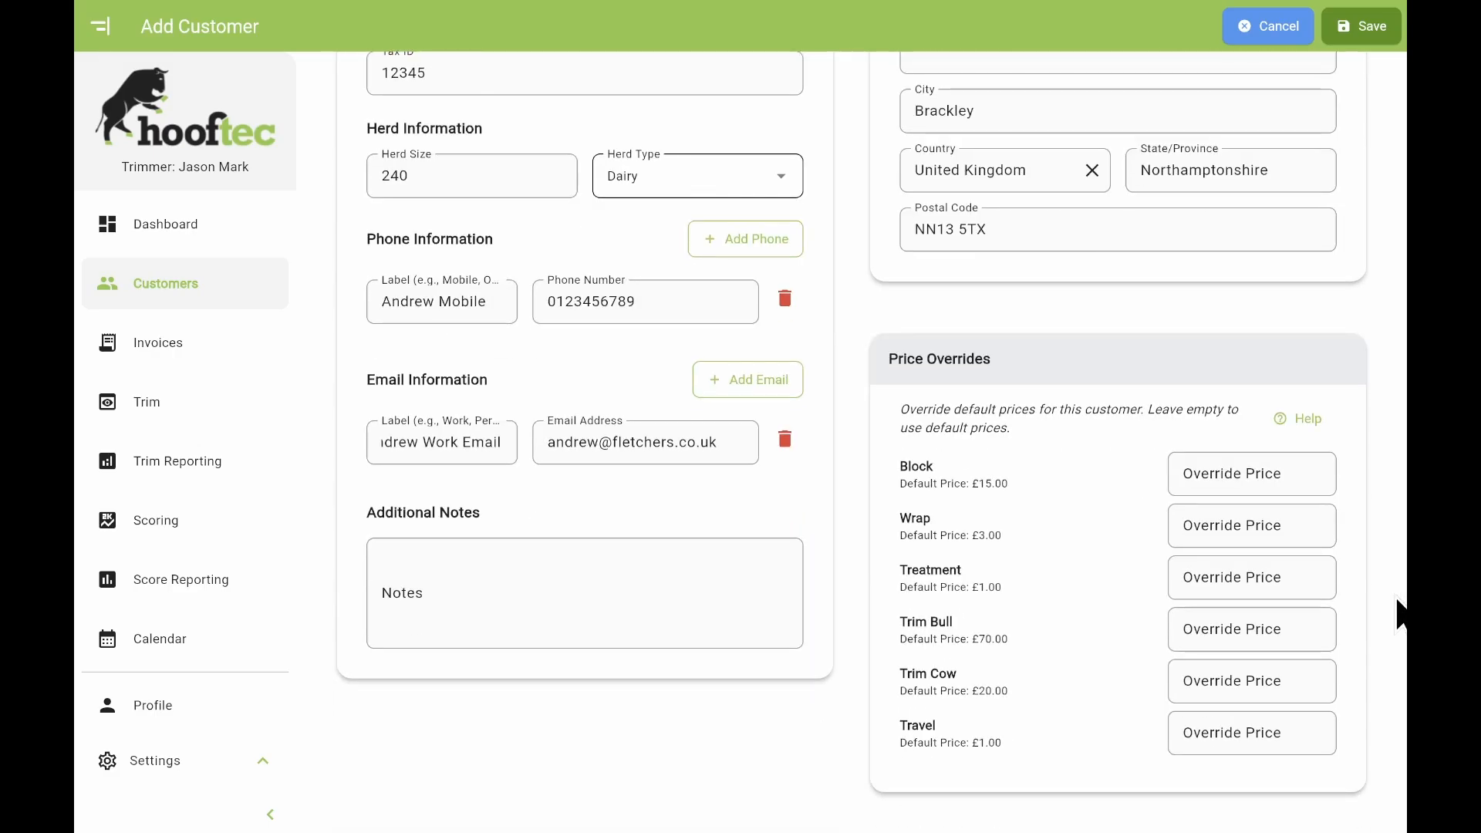
Enter override prices Block 12.50 and Wrap 5.00, then save the new customer record.
{"action": "left_click", "coordinate": [1288, 475]}
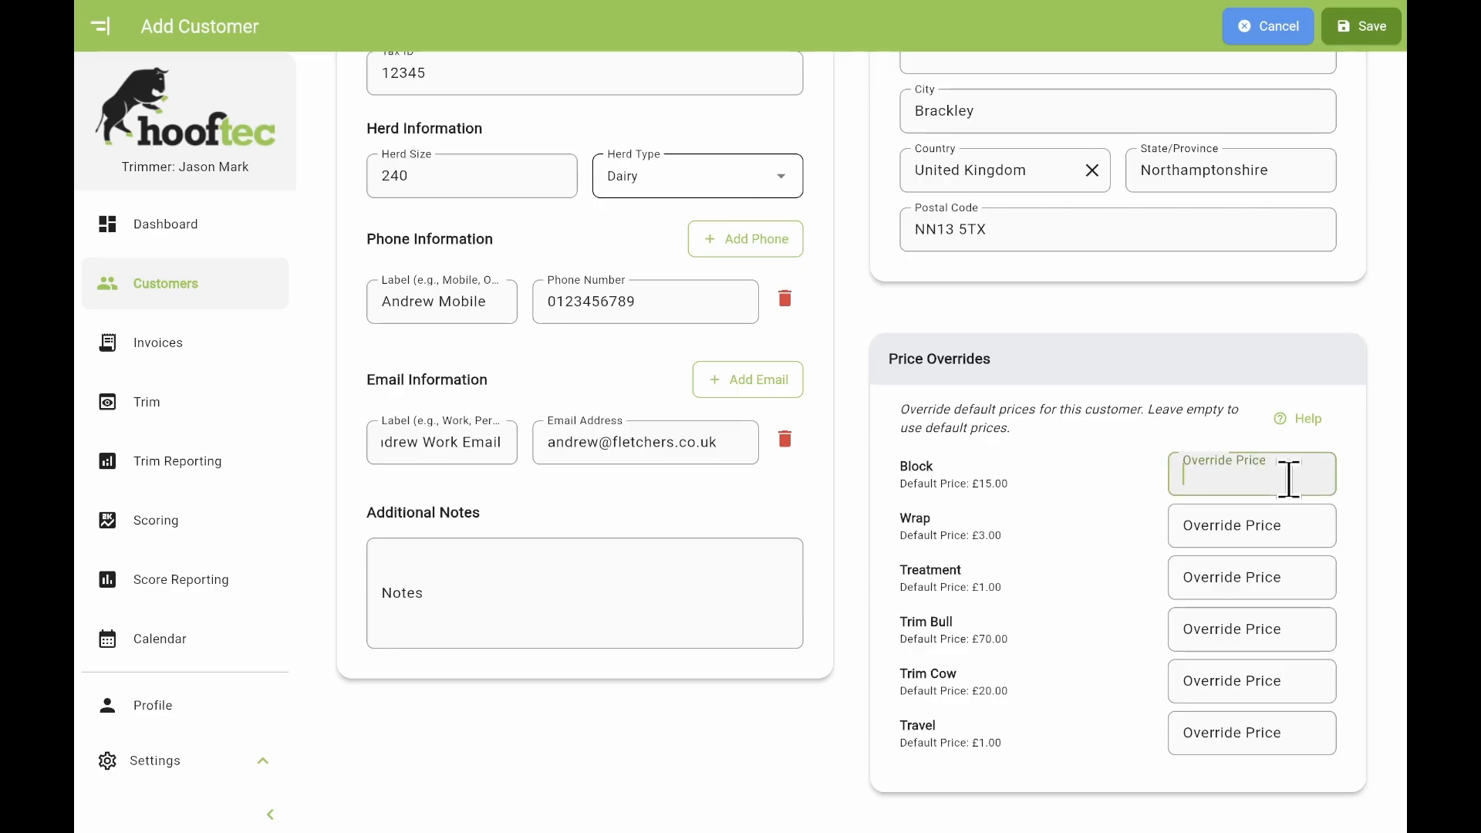
{"action": "type", "text": "12.50"}
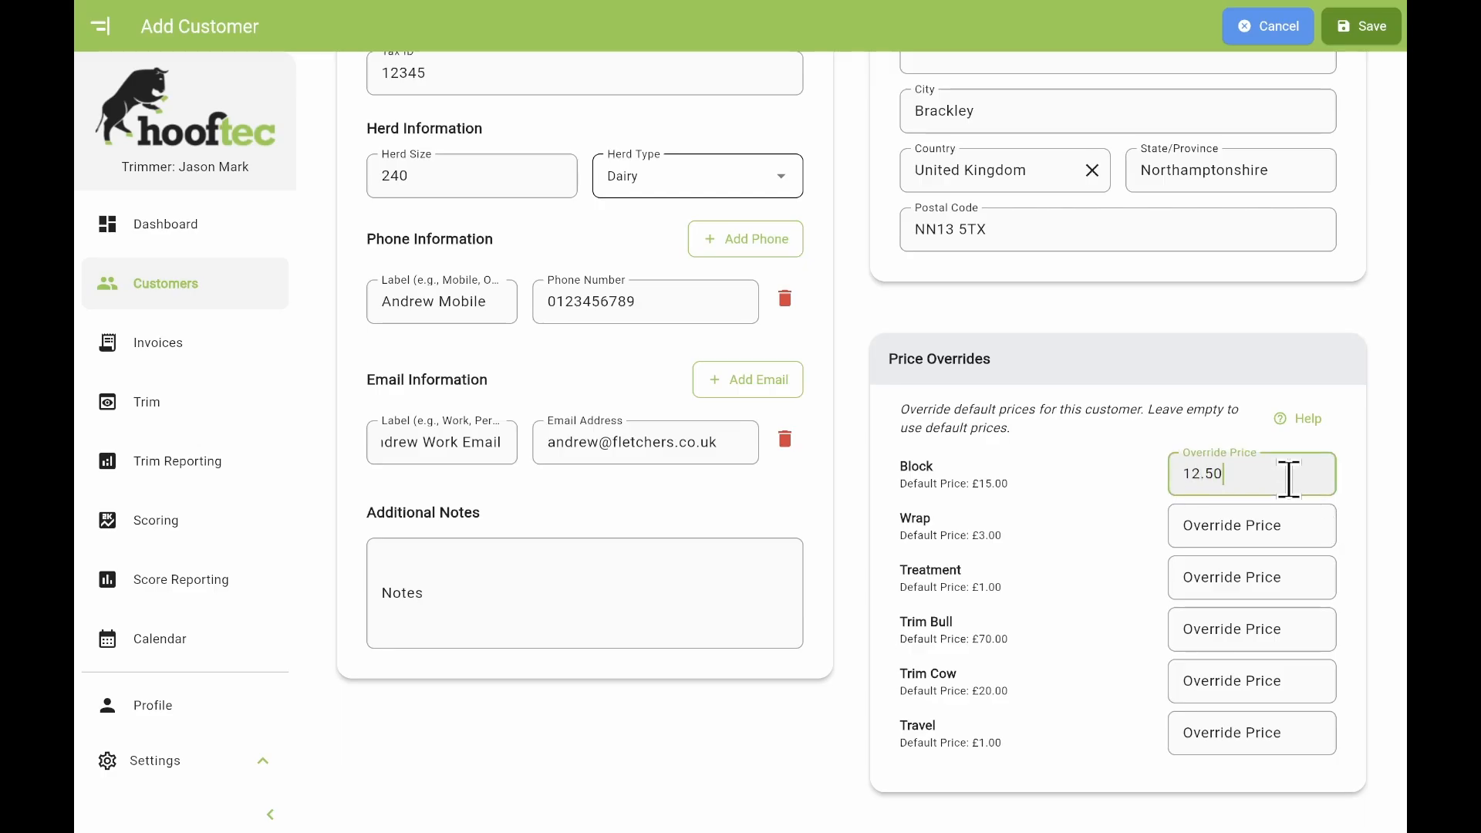
{"action": "left_click", "coordinate": [1278, 531]}
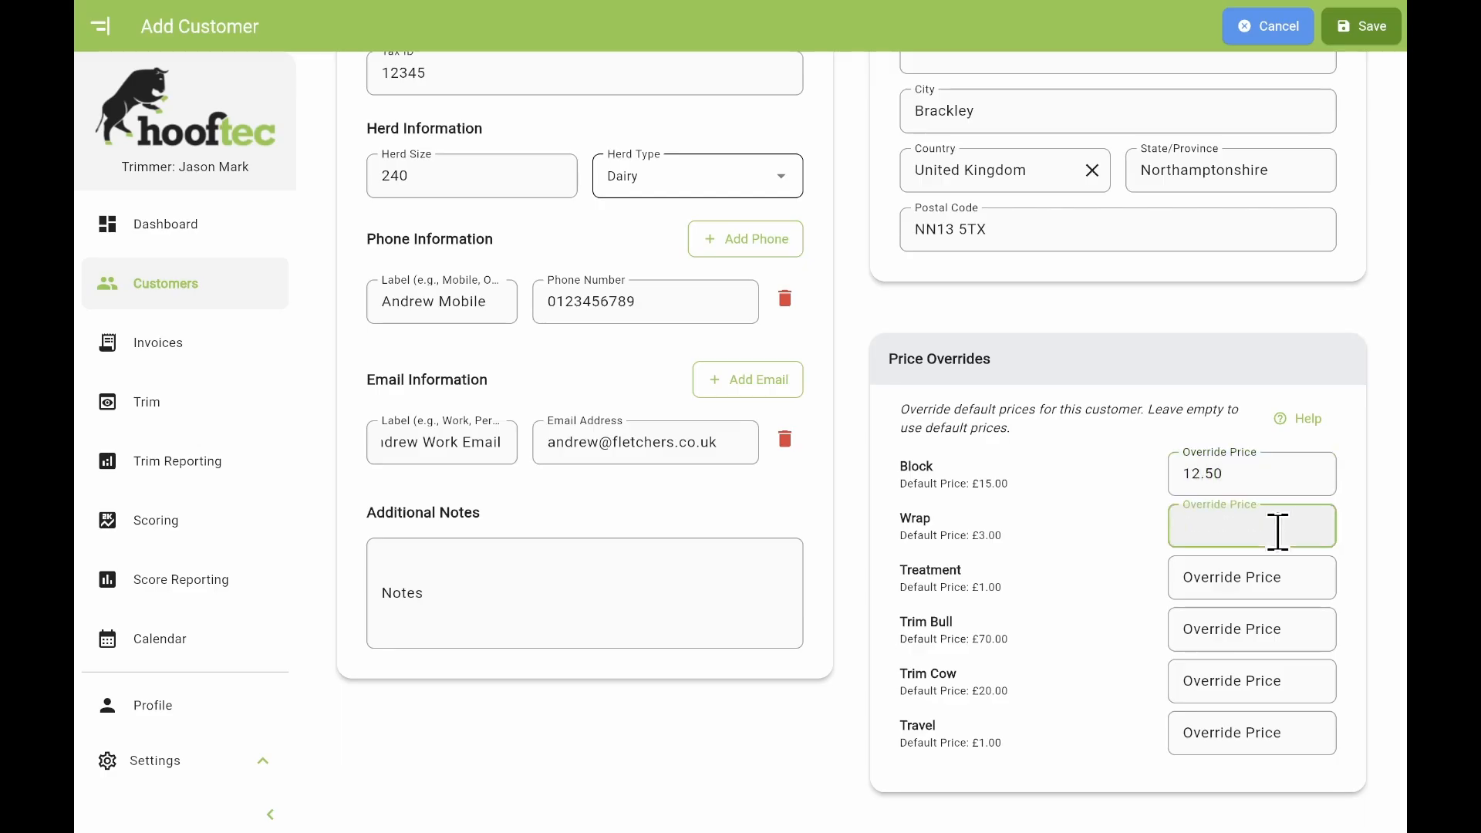
{"action": "type", "text": "5.00"}
{"action": "left_click", "coordinate": [1360, 583]}
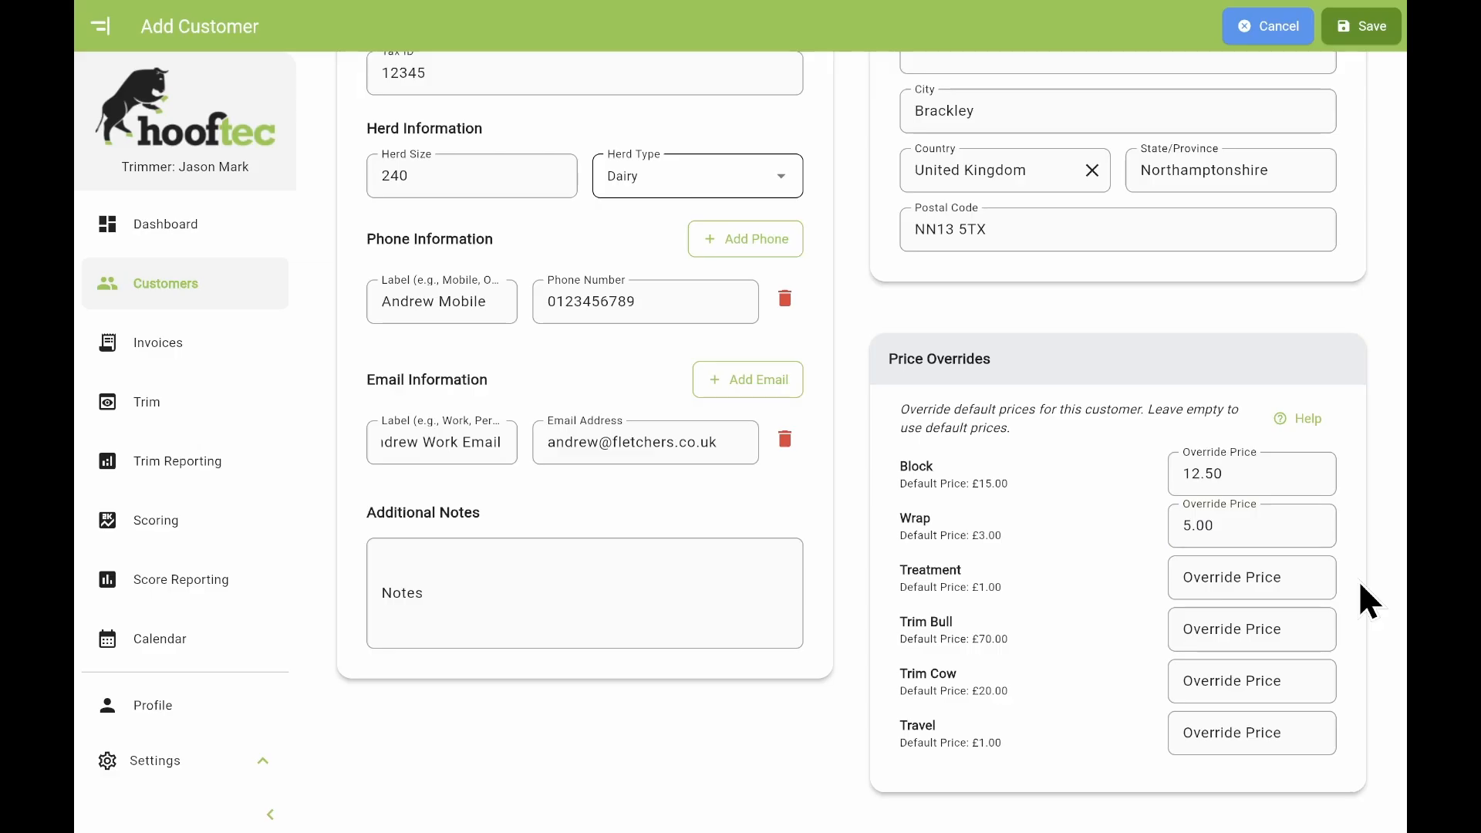
{"action": "left_click", "coordinate": [1367, 31]}
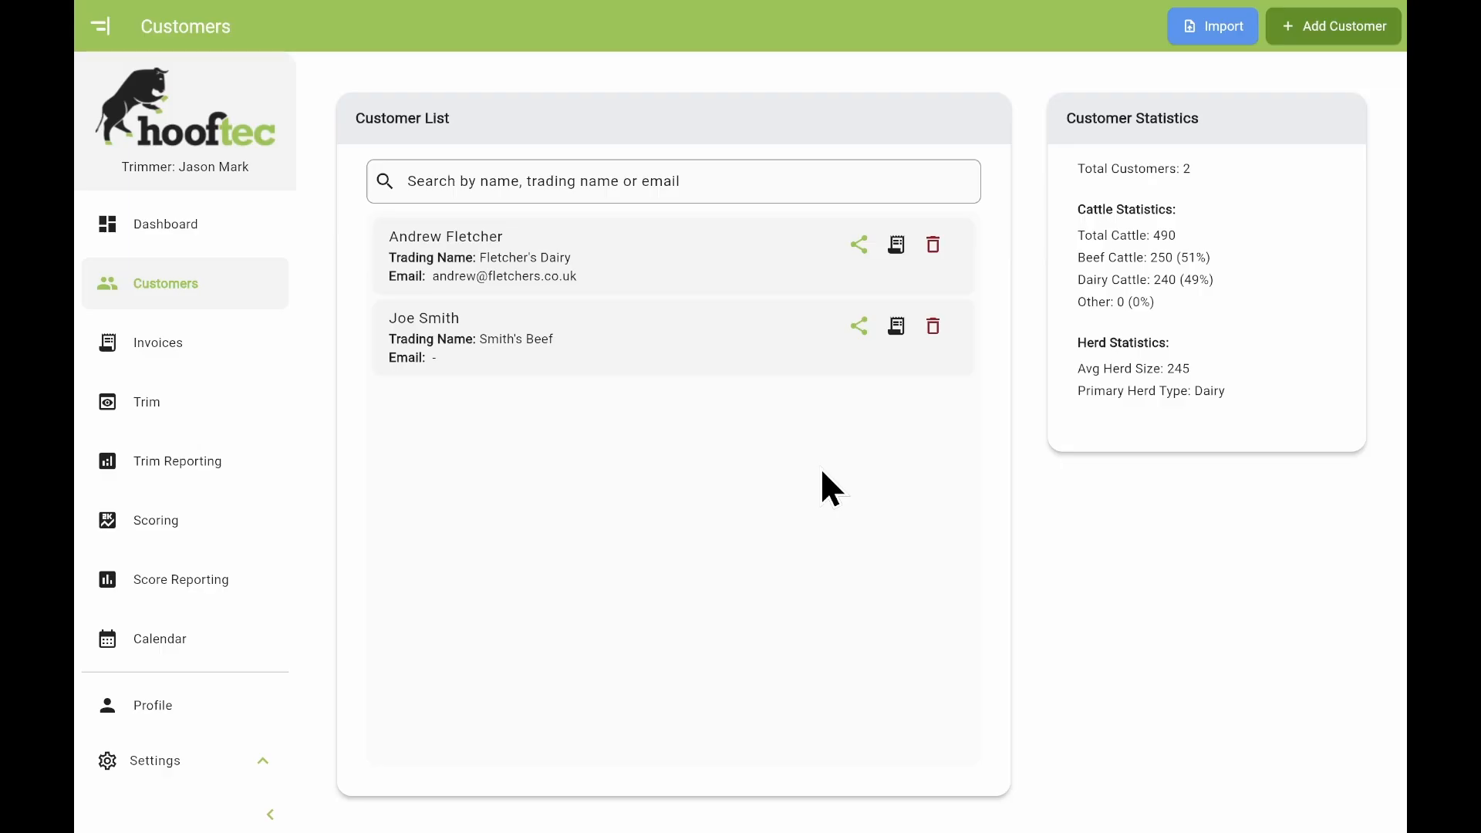
Open the Invoices page listing invoices INV26-001 to INV26-005.
{"action": "left_click", "coordinate": [241, 354]}
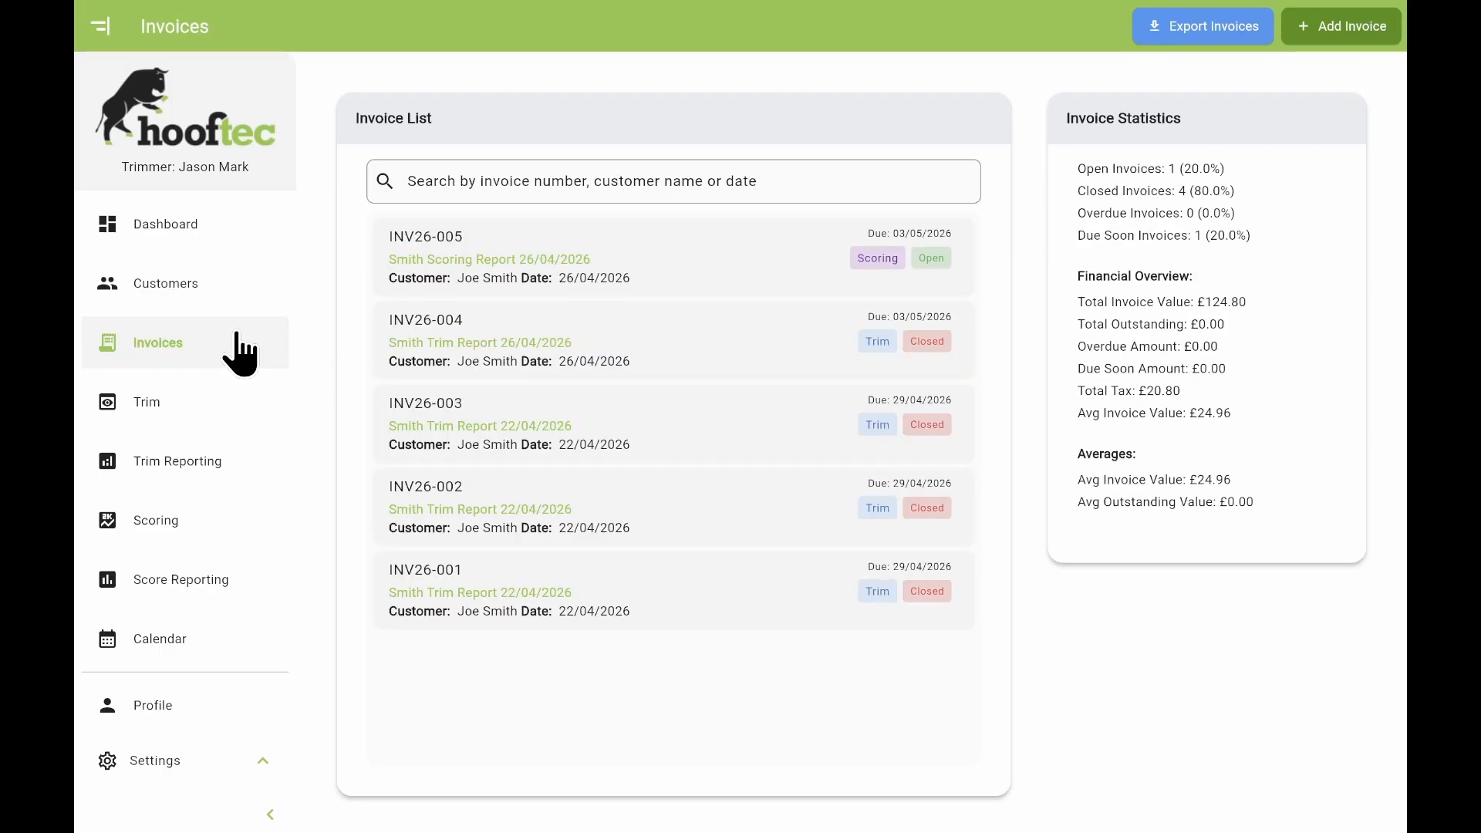
Add an invoice for the searched dairy customer with herd type Dairy and invoice type Trim, and save.
{"action": "left_click", "coordinate": [1315, 31]}
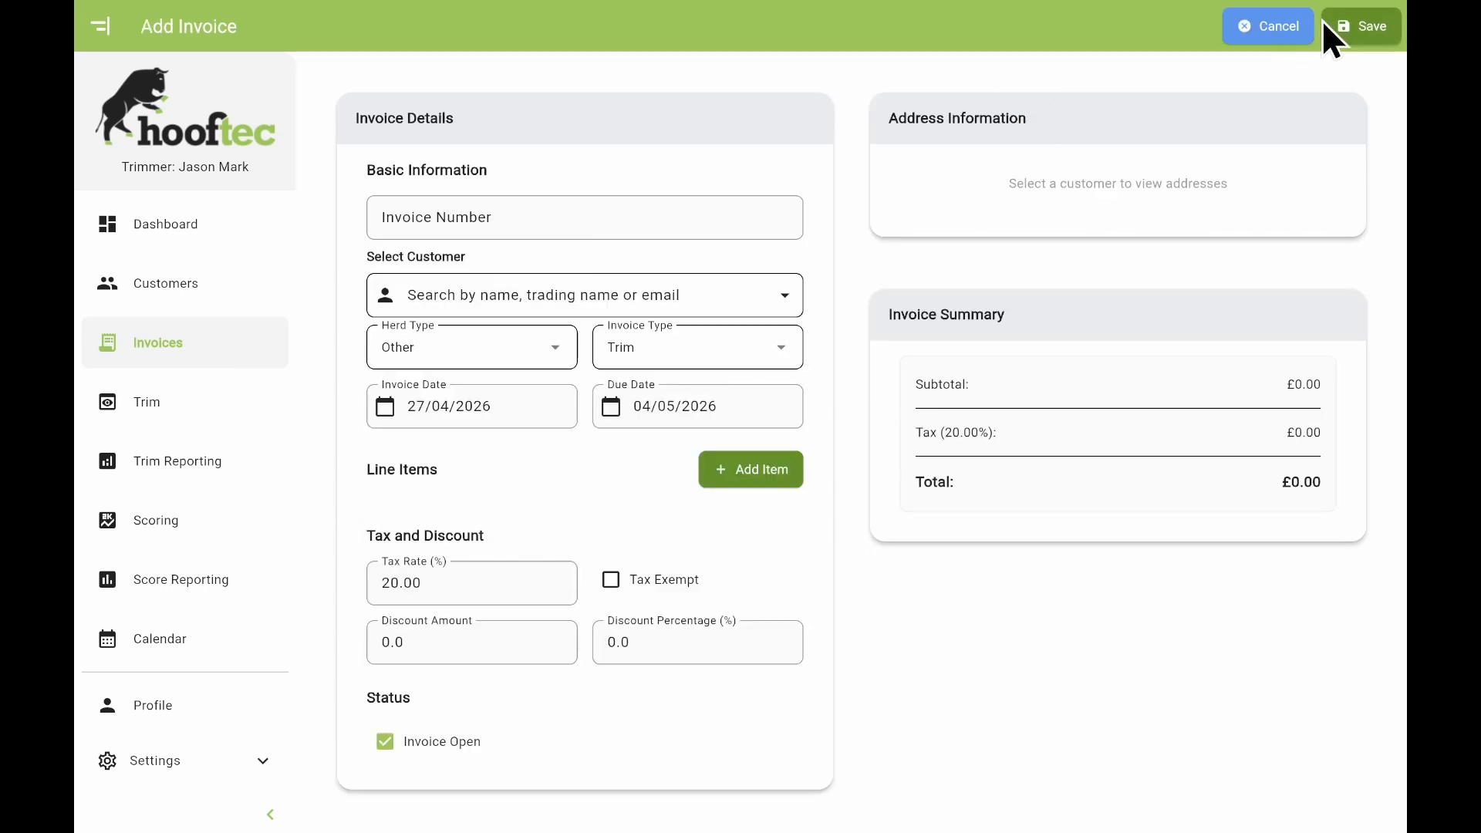
{"action": "left_click", "coordinate": [550, 295]}
{"action": "type", "text": "Andrew"}
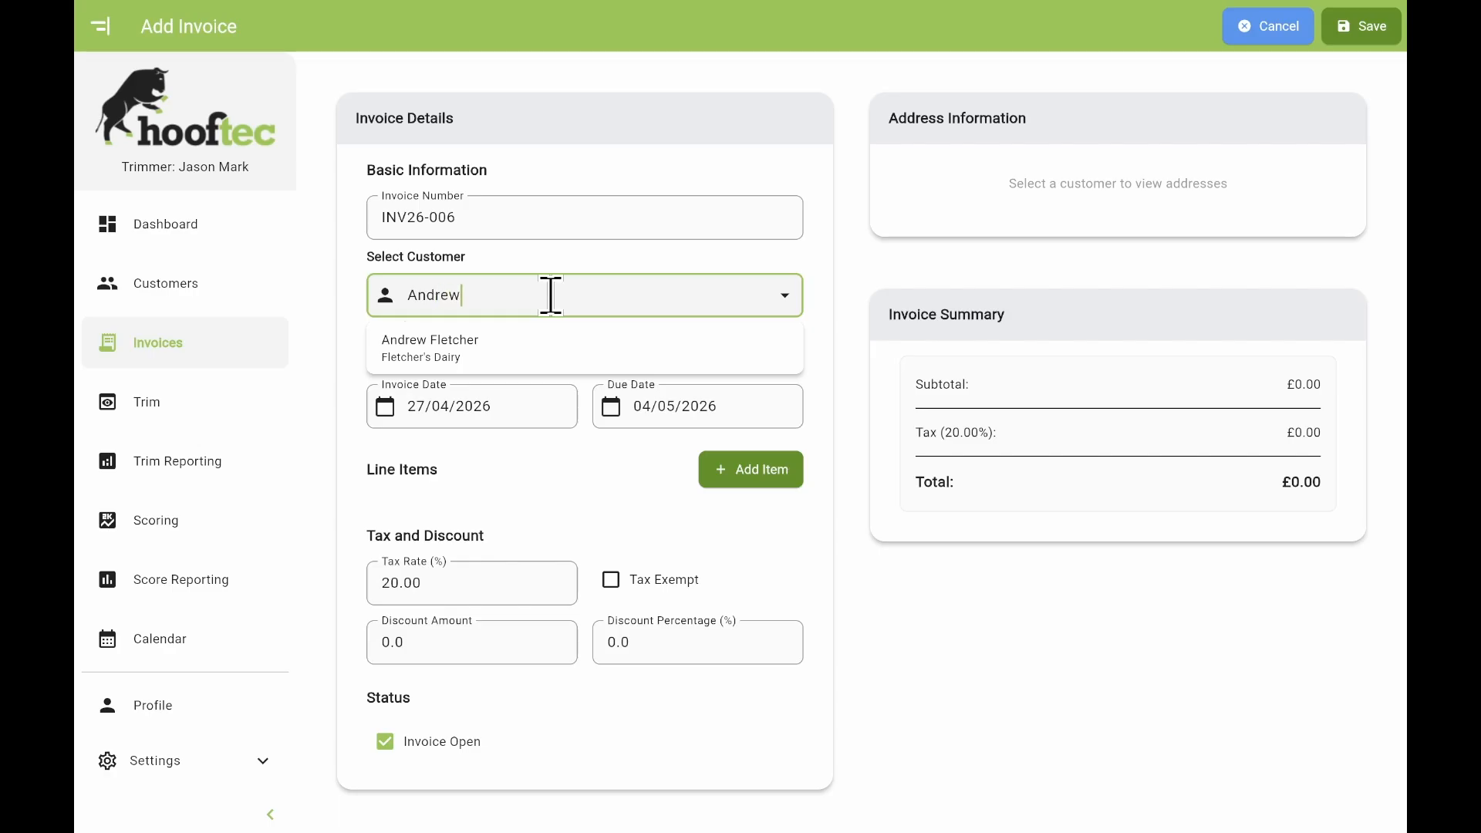
{"action": "left_click", "coordinate": [461, 351]}
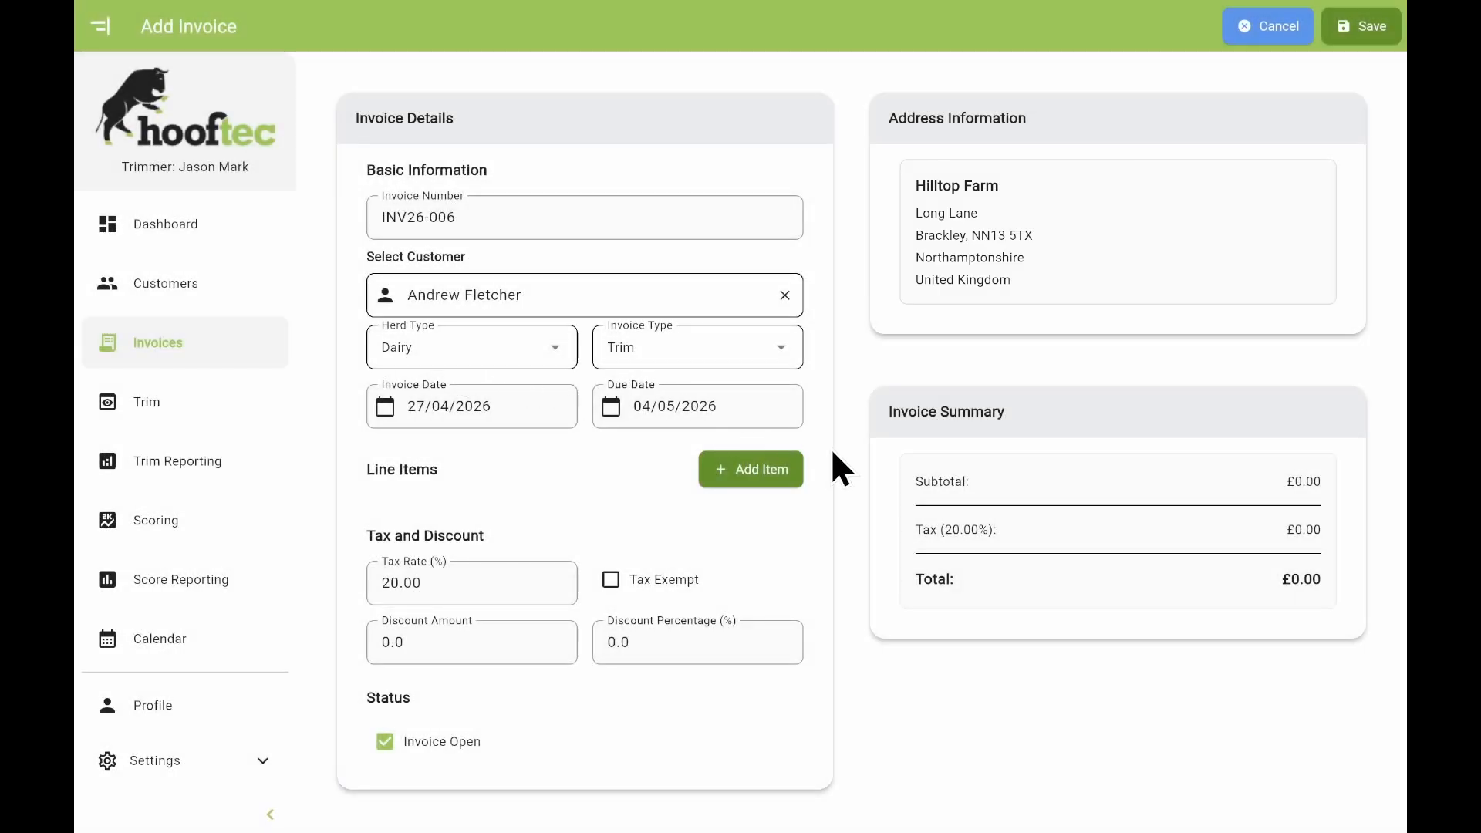
{"action": "left_click", "coordinate": [553, 345]}
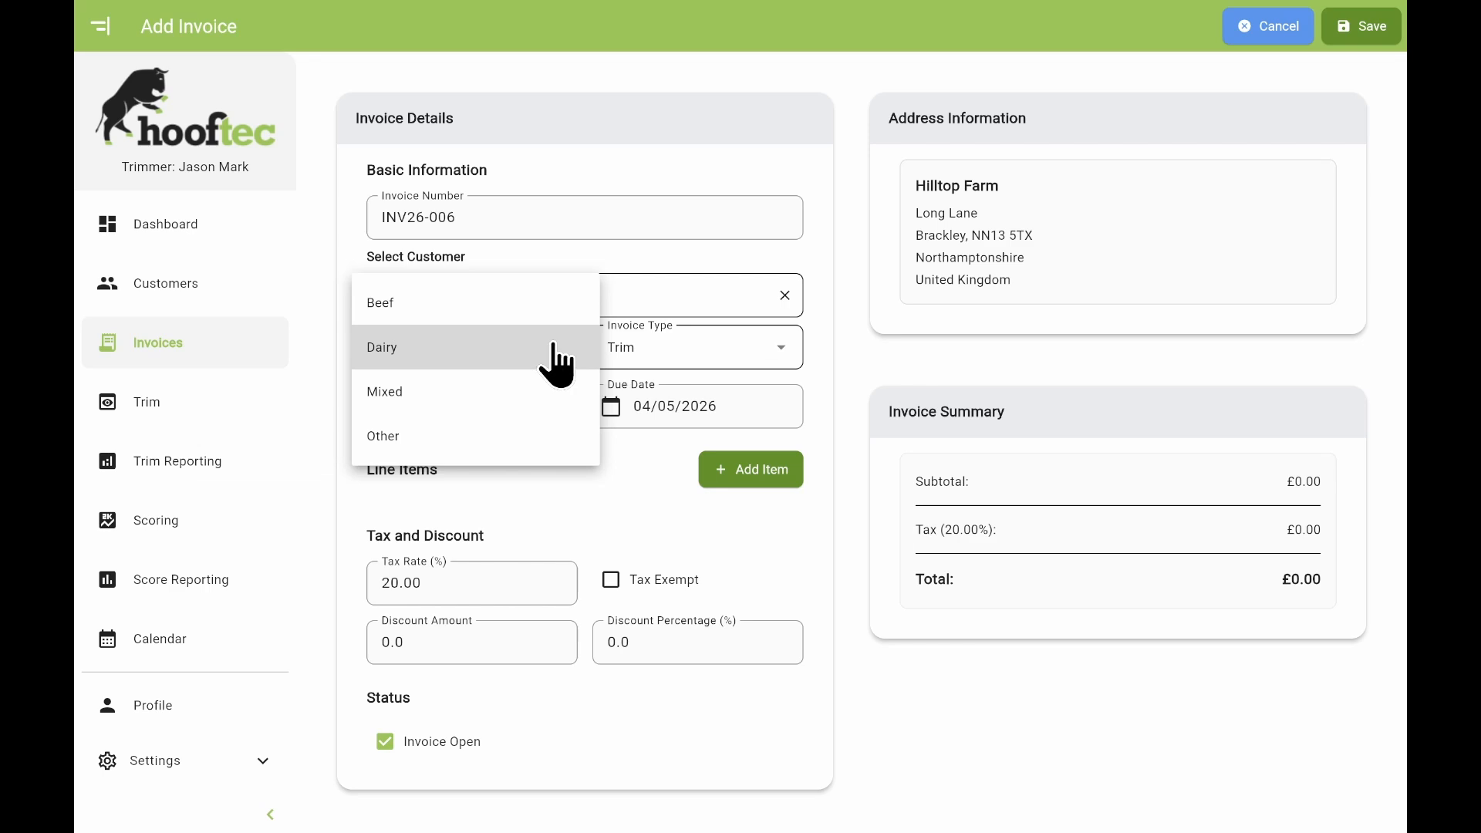
{"action": "left_click", "coordinate": [780, 349]}
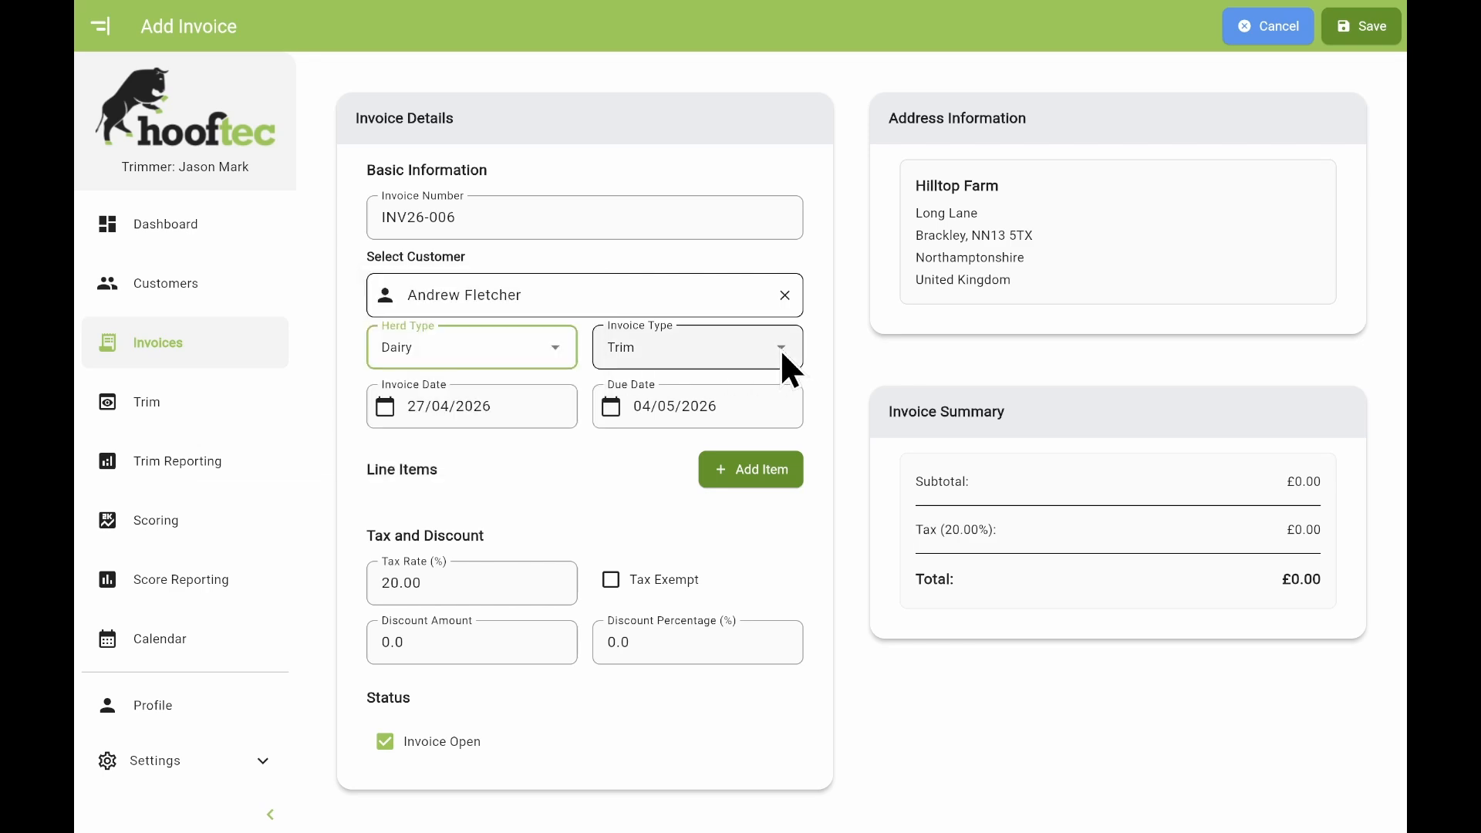
{"action": "left_click", "coordinate": [779, 348]}
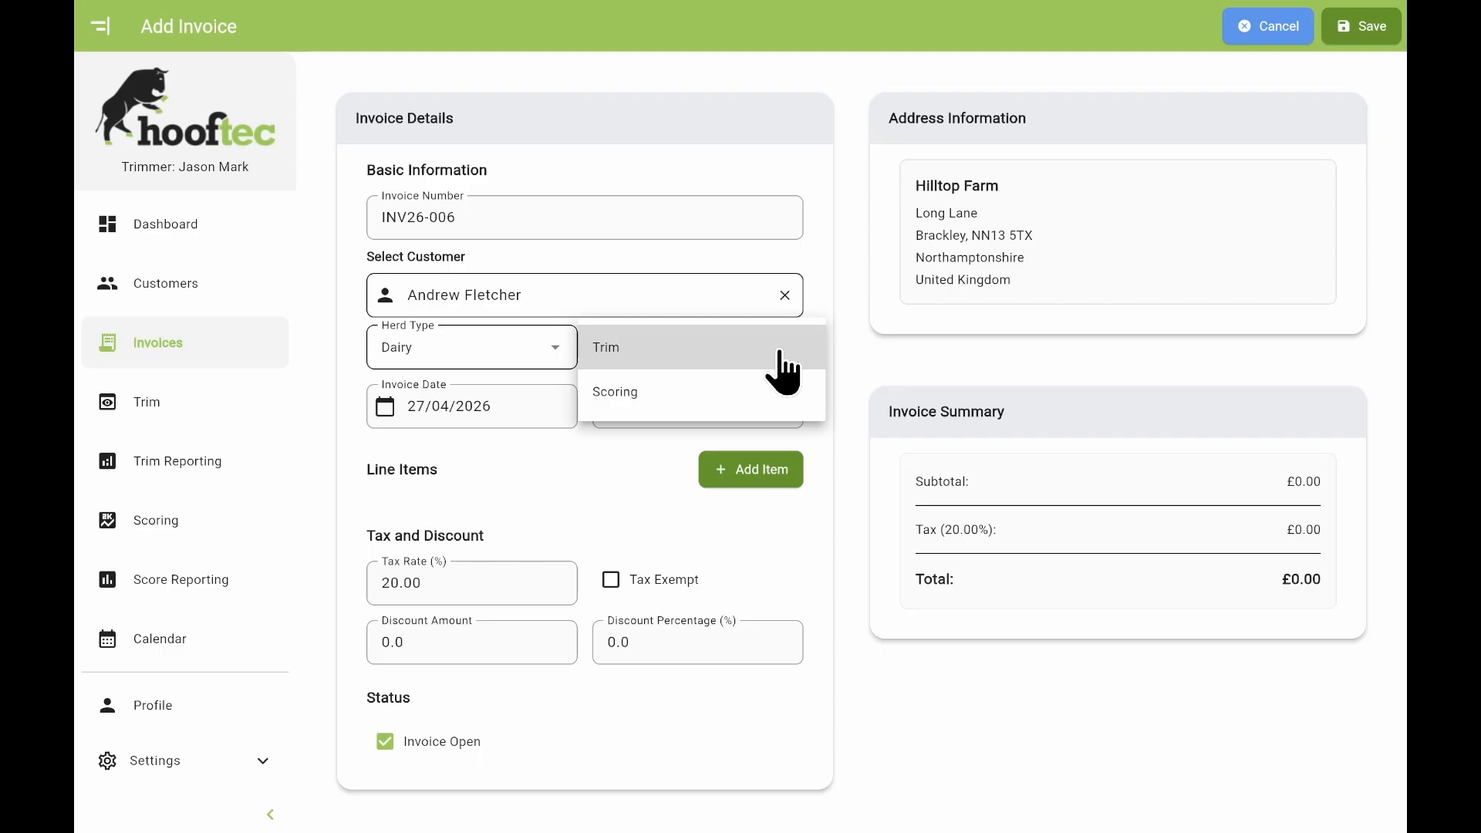
{"action": "left_click", "coordinate": [874, 361]}
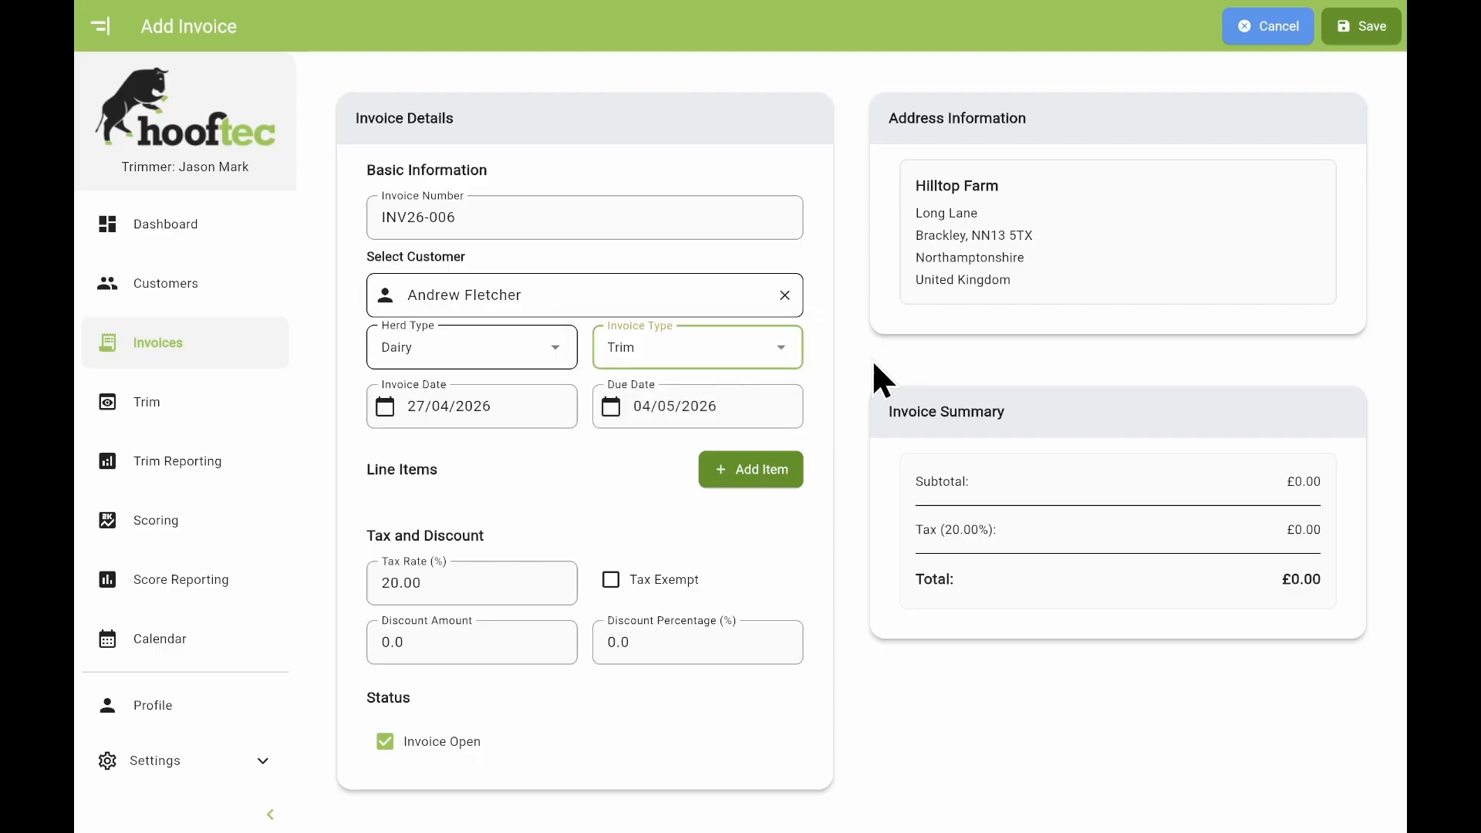
{"action": "left_click", "coordinate": [1359, 28]}
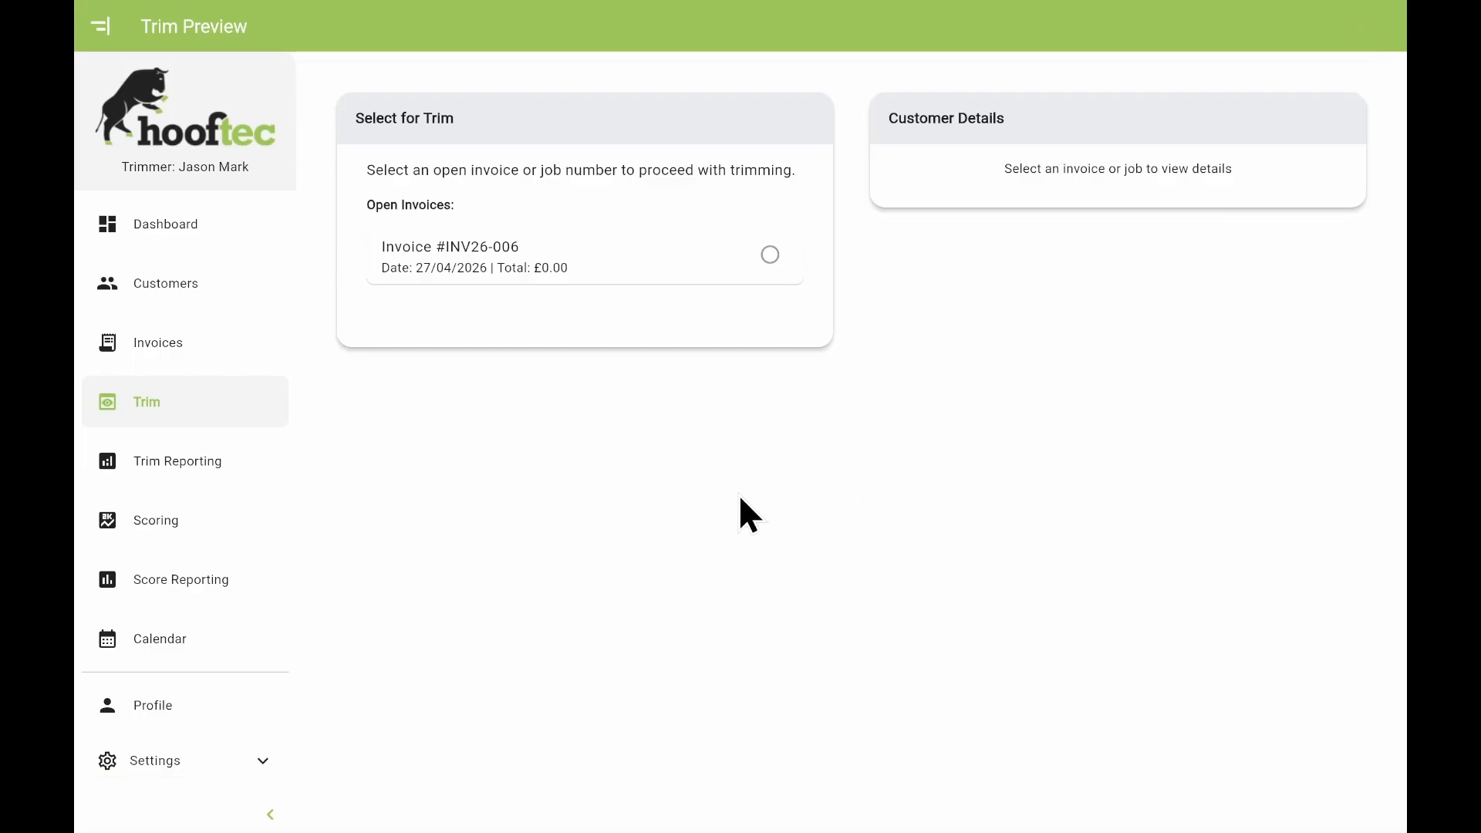
Start a trim session on invoice INV26-006 and enter first animal ID 2188.
{"action": "left_click", "coordinate": [704, 291]}
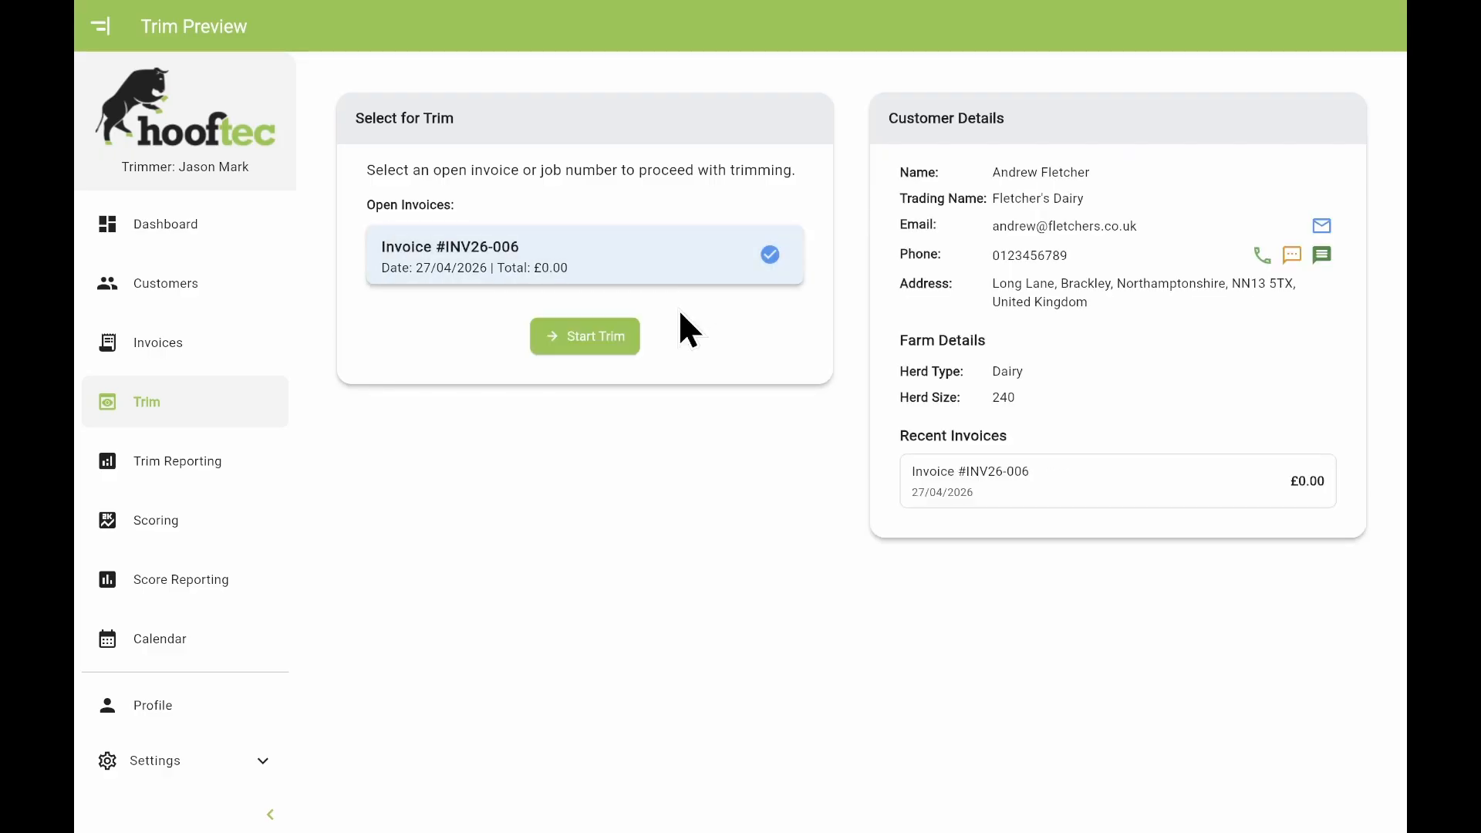
{"action": "left_click", "coordinate": [596, 344]}
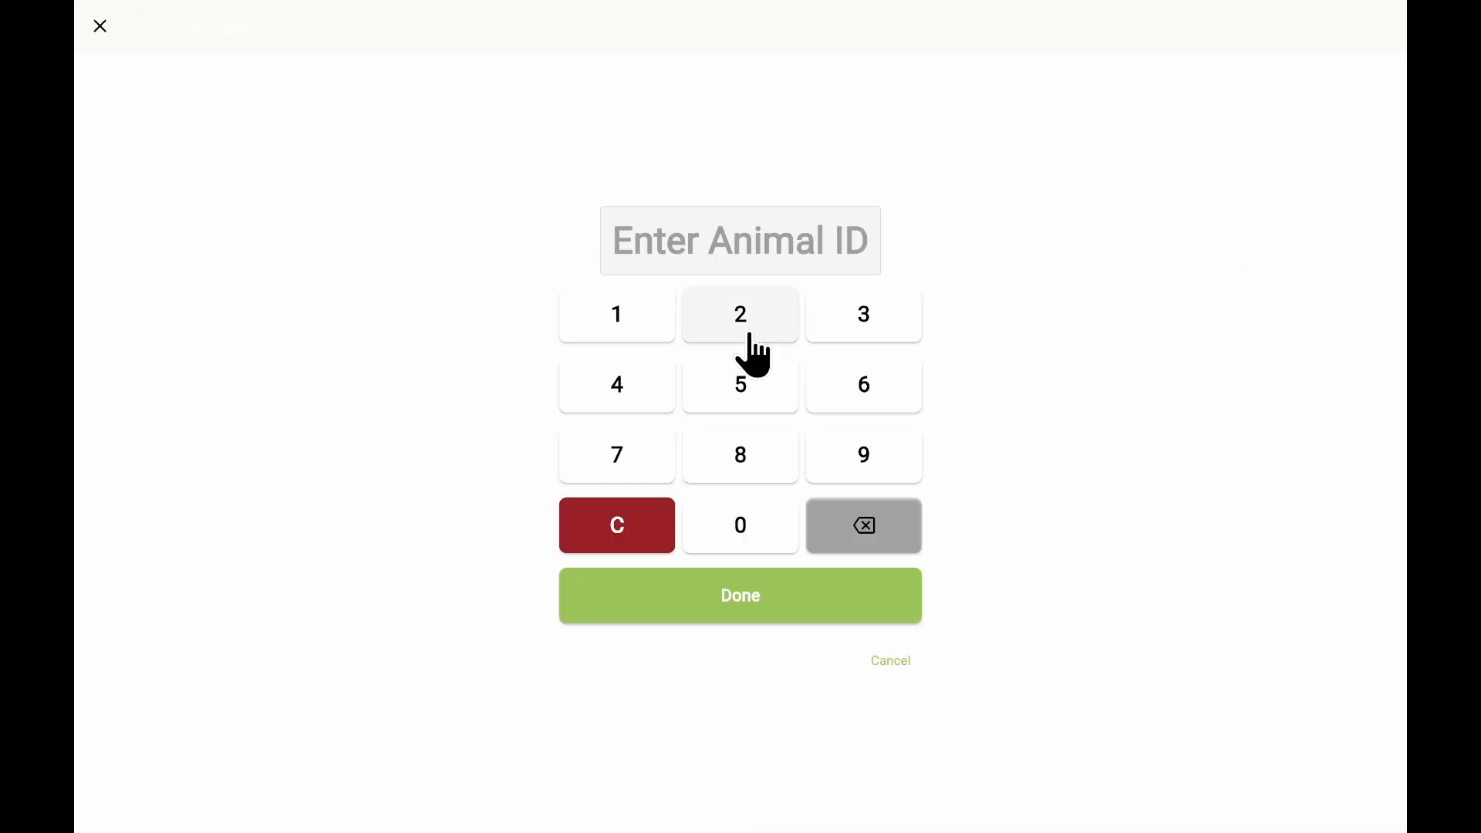
{"action": "left_click", "coordinate": [742, 334]}
{"action": "left_click", "coordinate": [619, 331]}
{"action": "left_click", "coordinate": [723, 453]}
{"action": "left_click", "coordinate": [722, 453]}
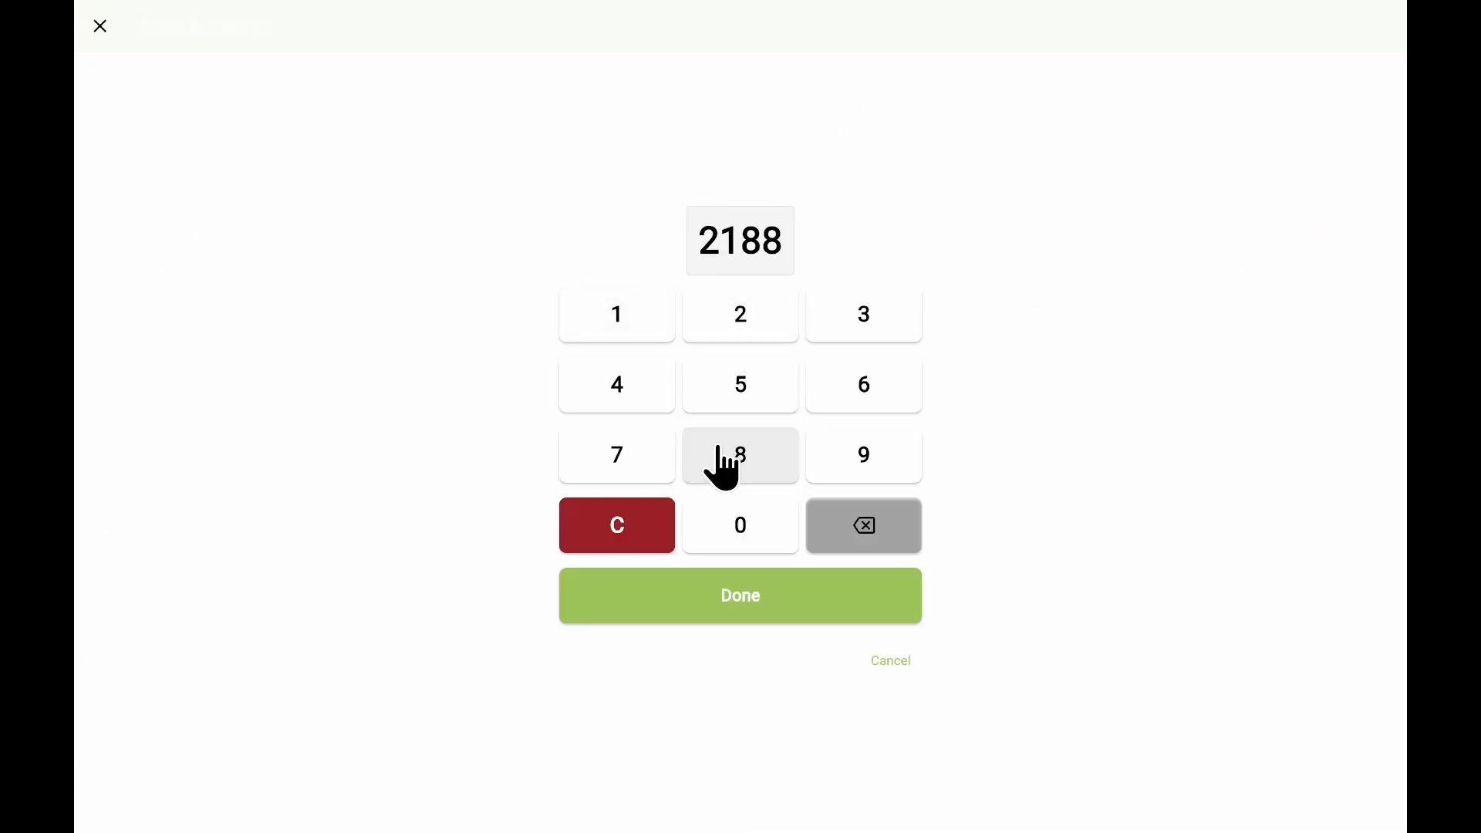
{"action": "left_click", "coordinate": [844, 603]}
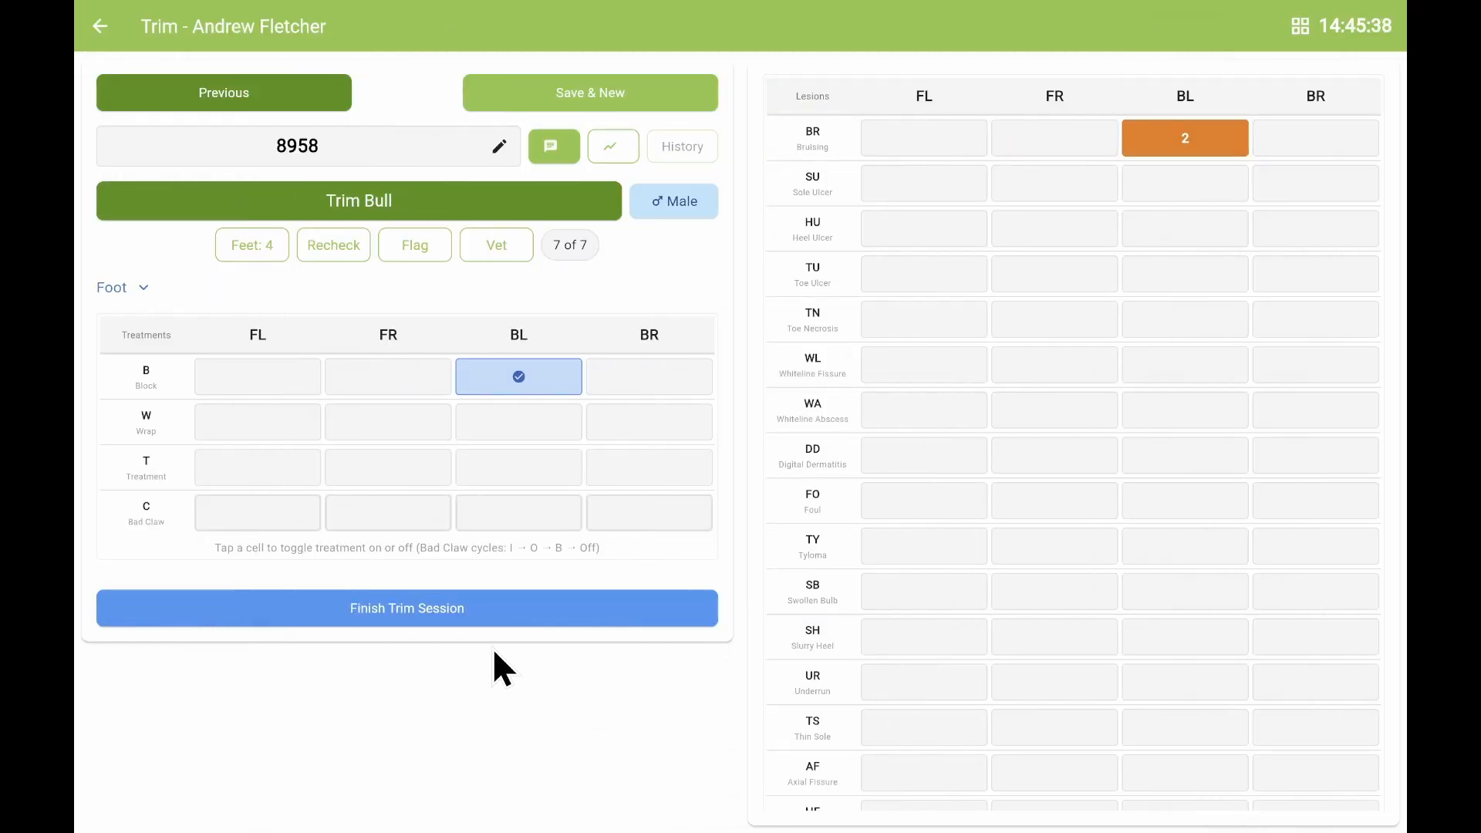
End the trim session and open invoice INV26-006's review, totalling £436.20.
{"action": "left_click", "coordinate": [455, 627]}
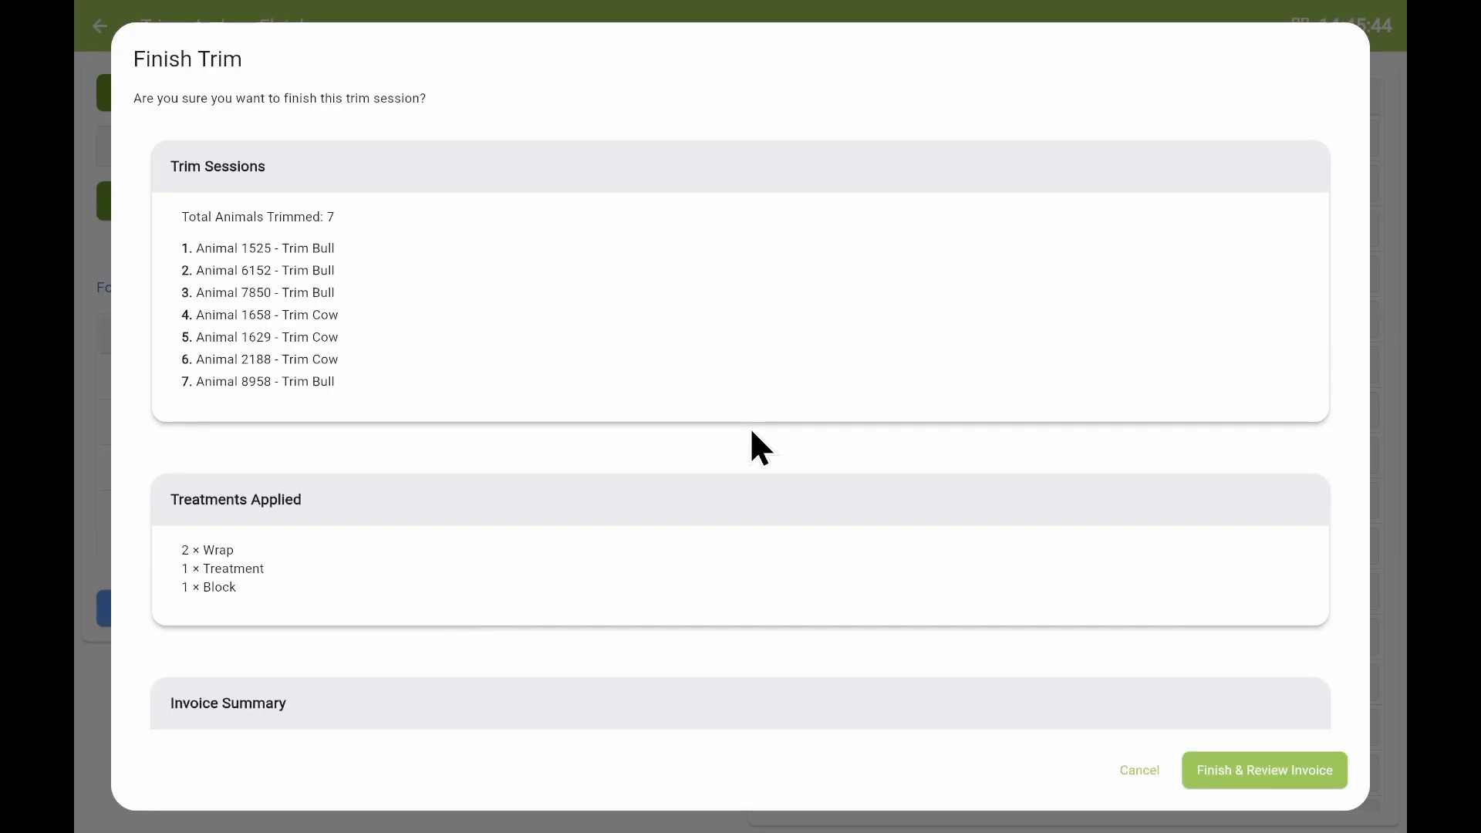
{"action": "scroll", "coordinate": [752, 462], "scroll_direction": "down", "scroll_amount": 1}
{"action": "scroll", "coordinate": [746, 458], "scroll_direction": "down", "scroll_amount": 2}
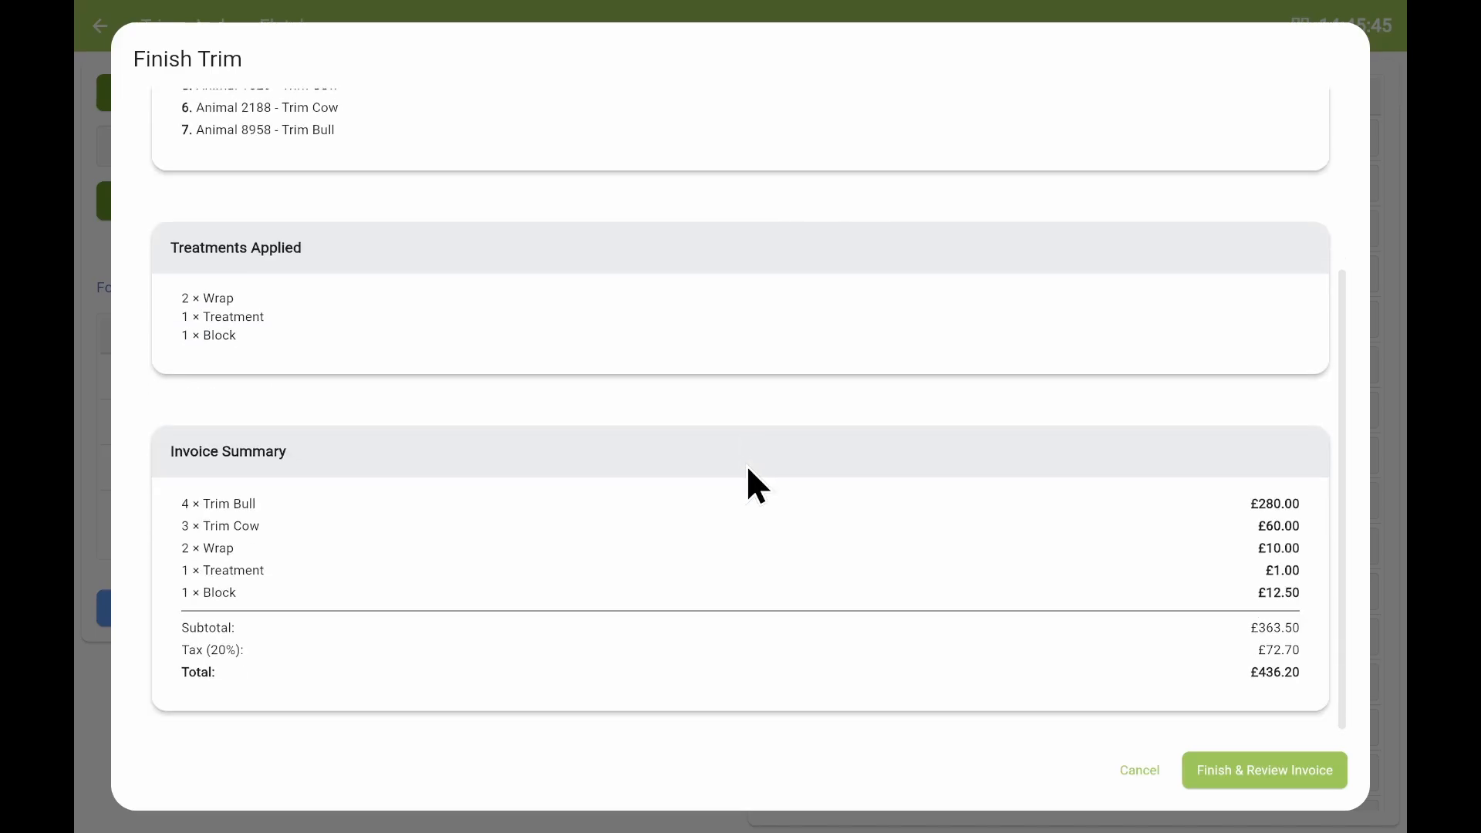
{"action": "left_click", "coordinate": [1237, 775]}
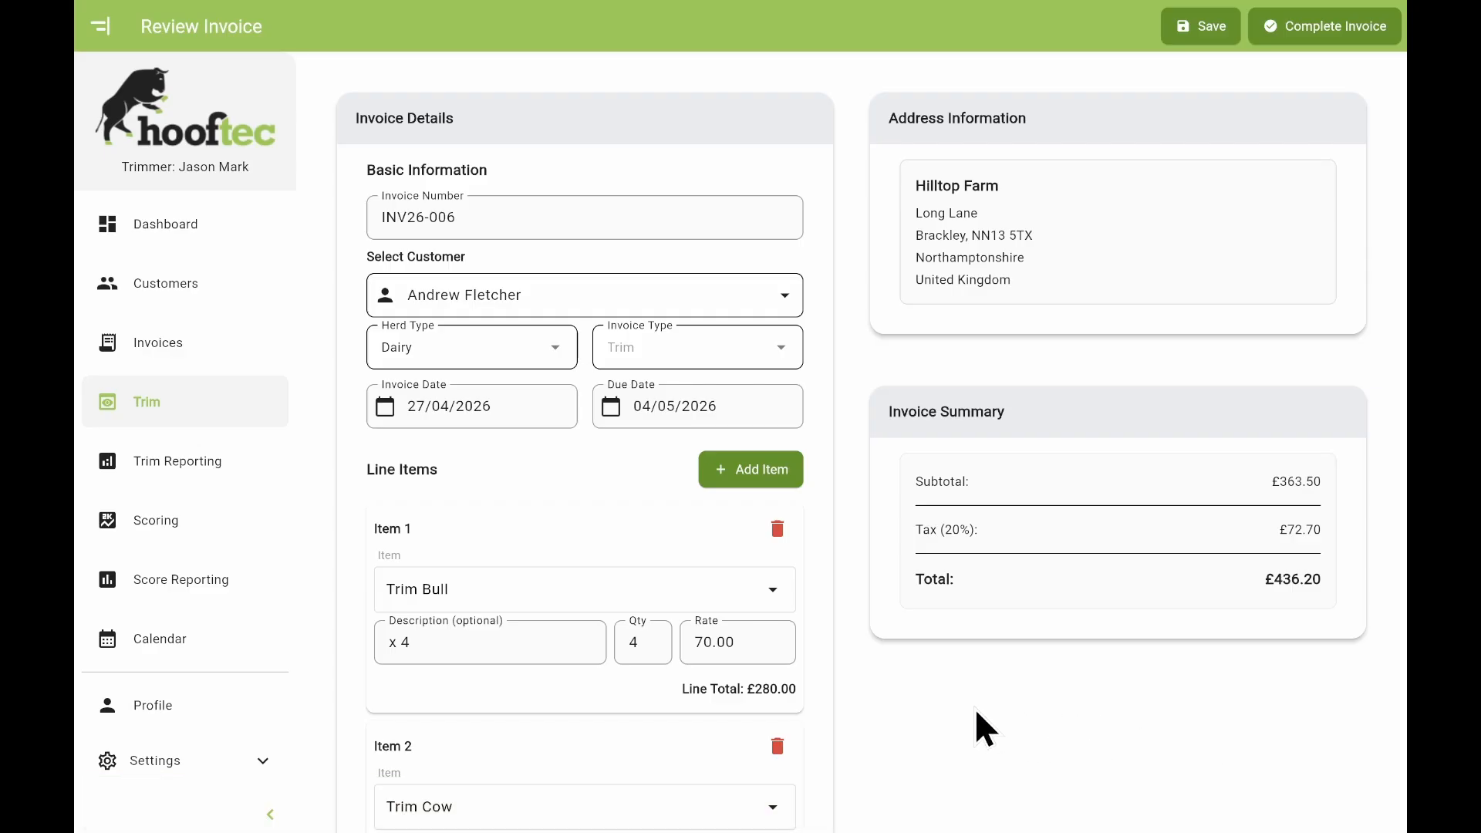
Add a Travel line item with quantity 55 at £1.00, raising the total to £502.20.
{"action": "scroll", "coordinate": [947, 706], "scroll_direction": "down", "scroll_amount": 3}
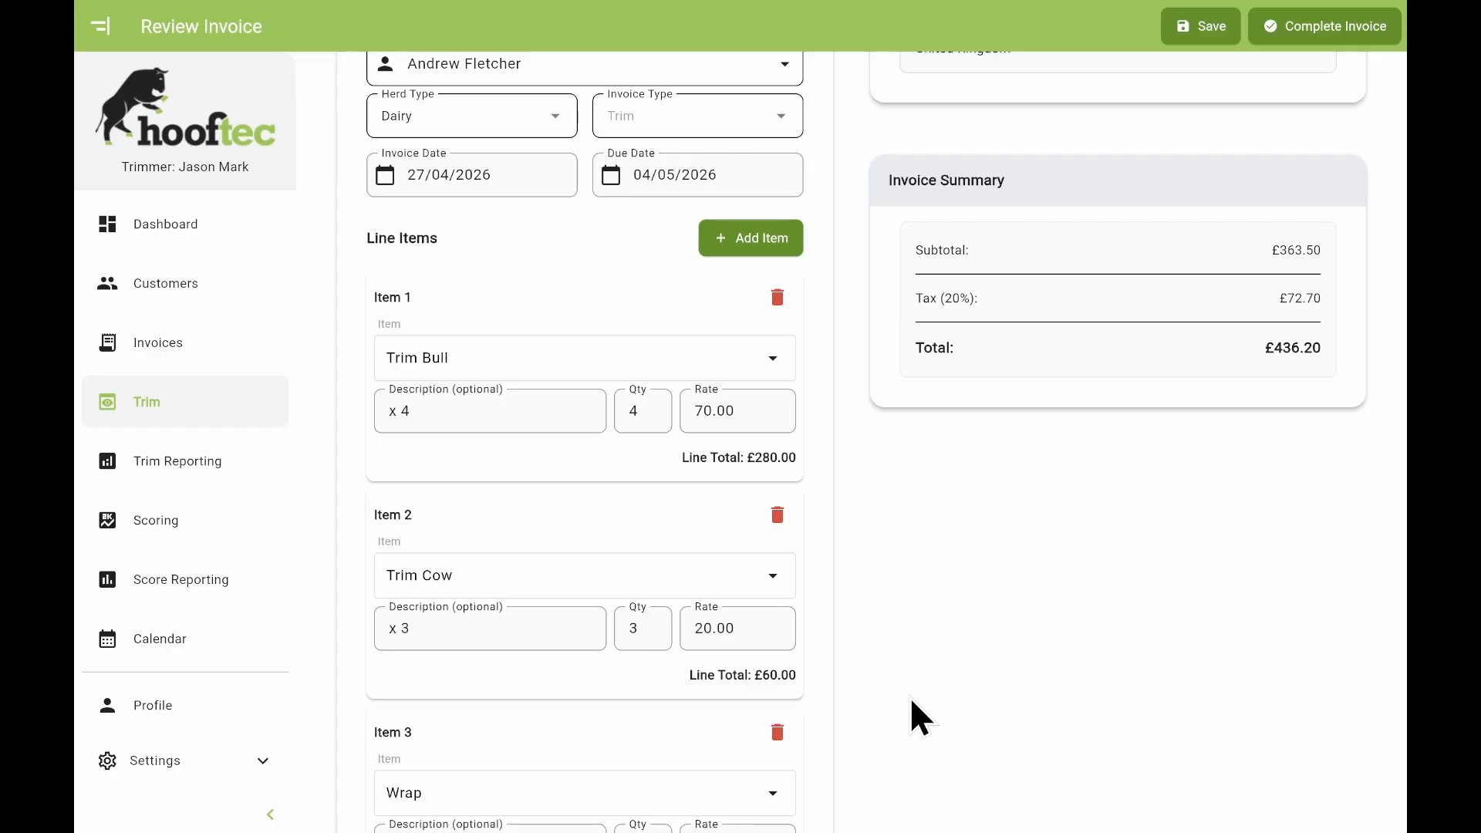
{"action": "scroll", "coordinate": [909, 696], "scroll_direction": "down", "scroll_amount": 1}
{"action": "scroll", "coordinate": [902, 693], "scroll_direction": "up", "scroll_amount": 3}
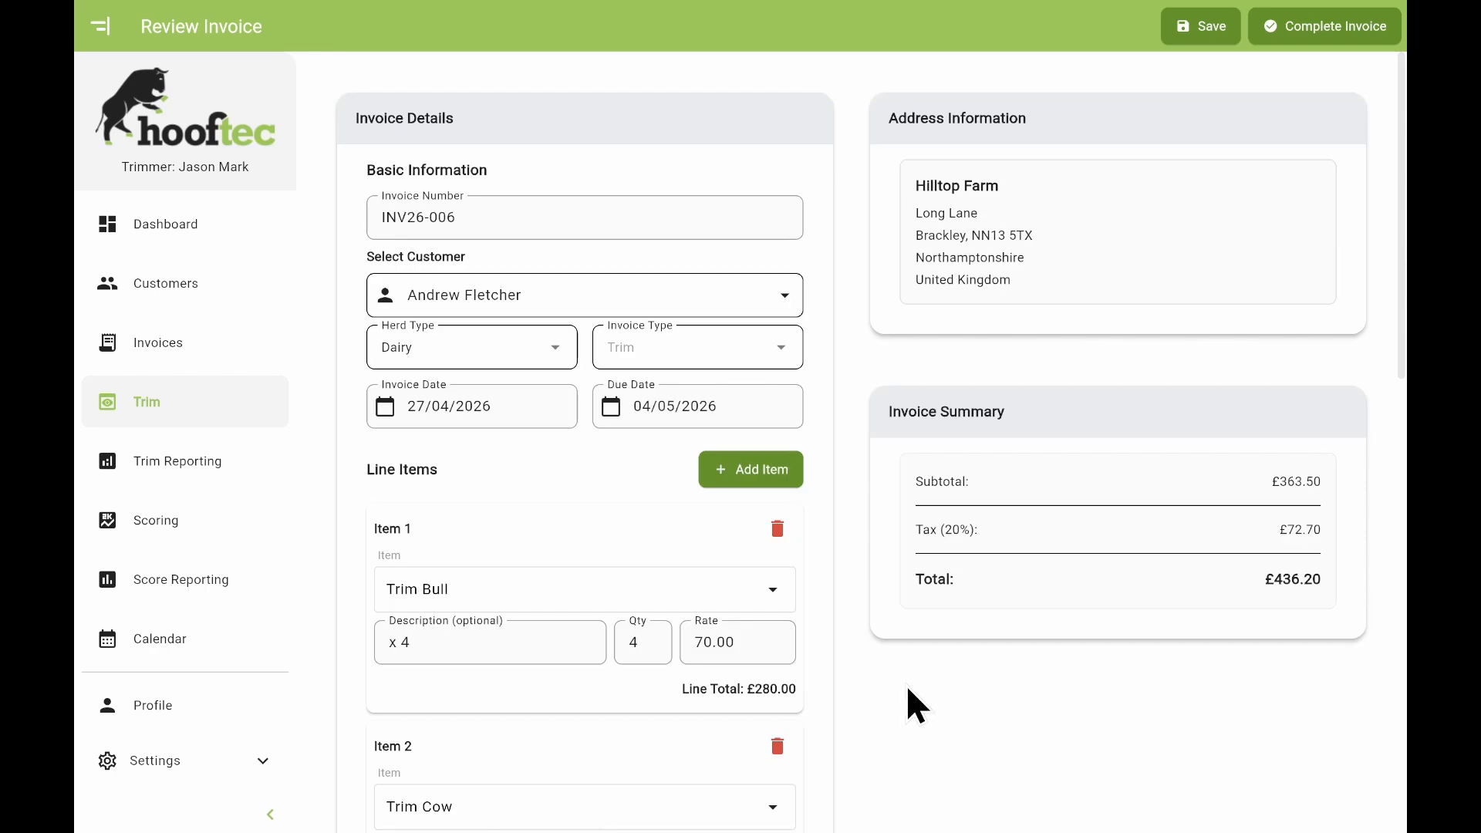
{"action": "left_click", "coordinate": [743, 471]}
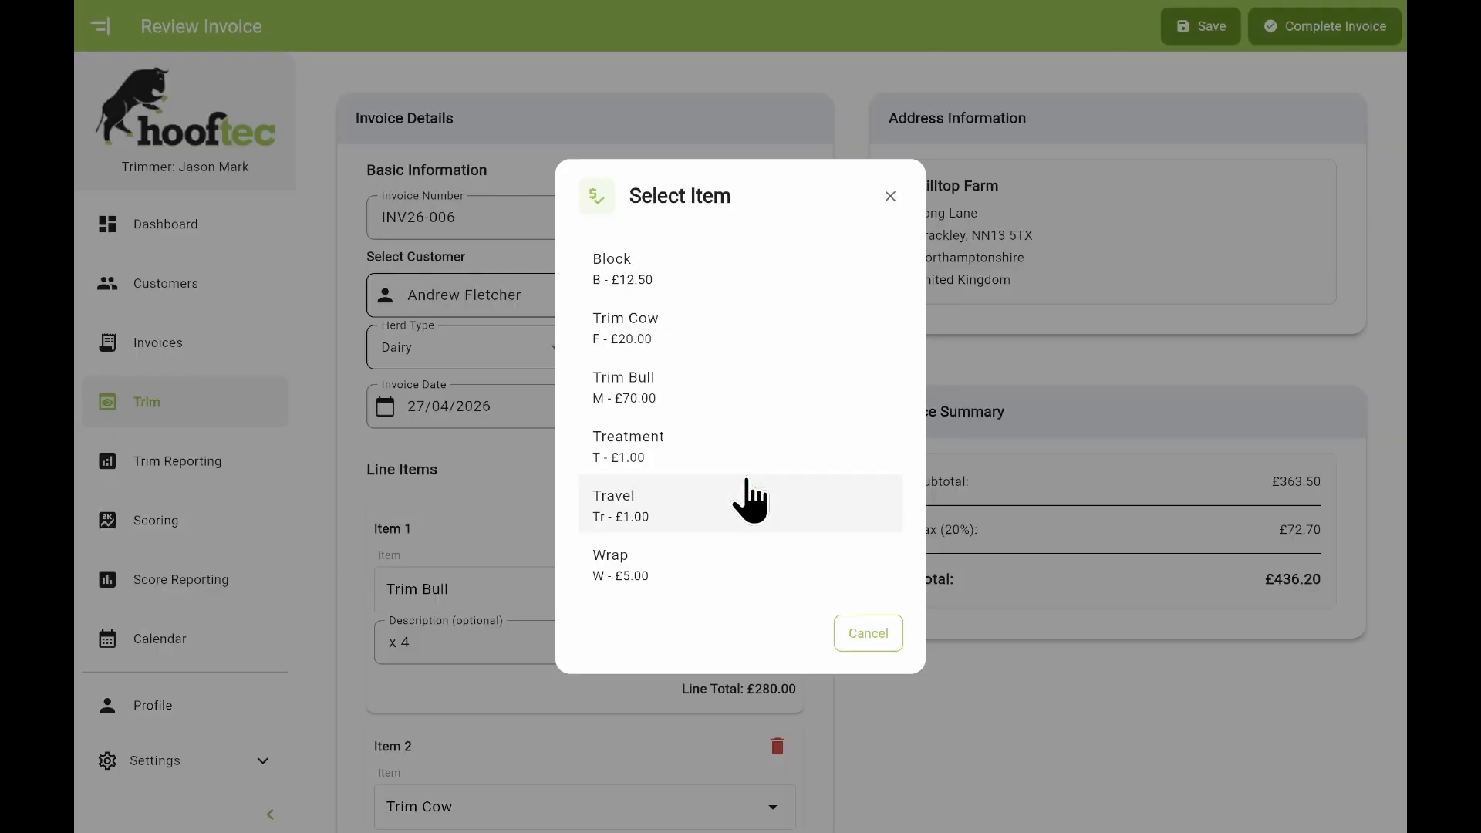
{"action": "left_click", "coordinate": [650, 510]}
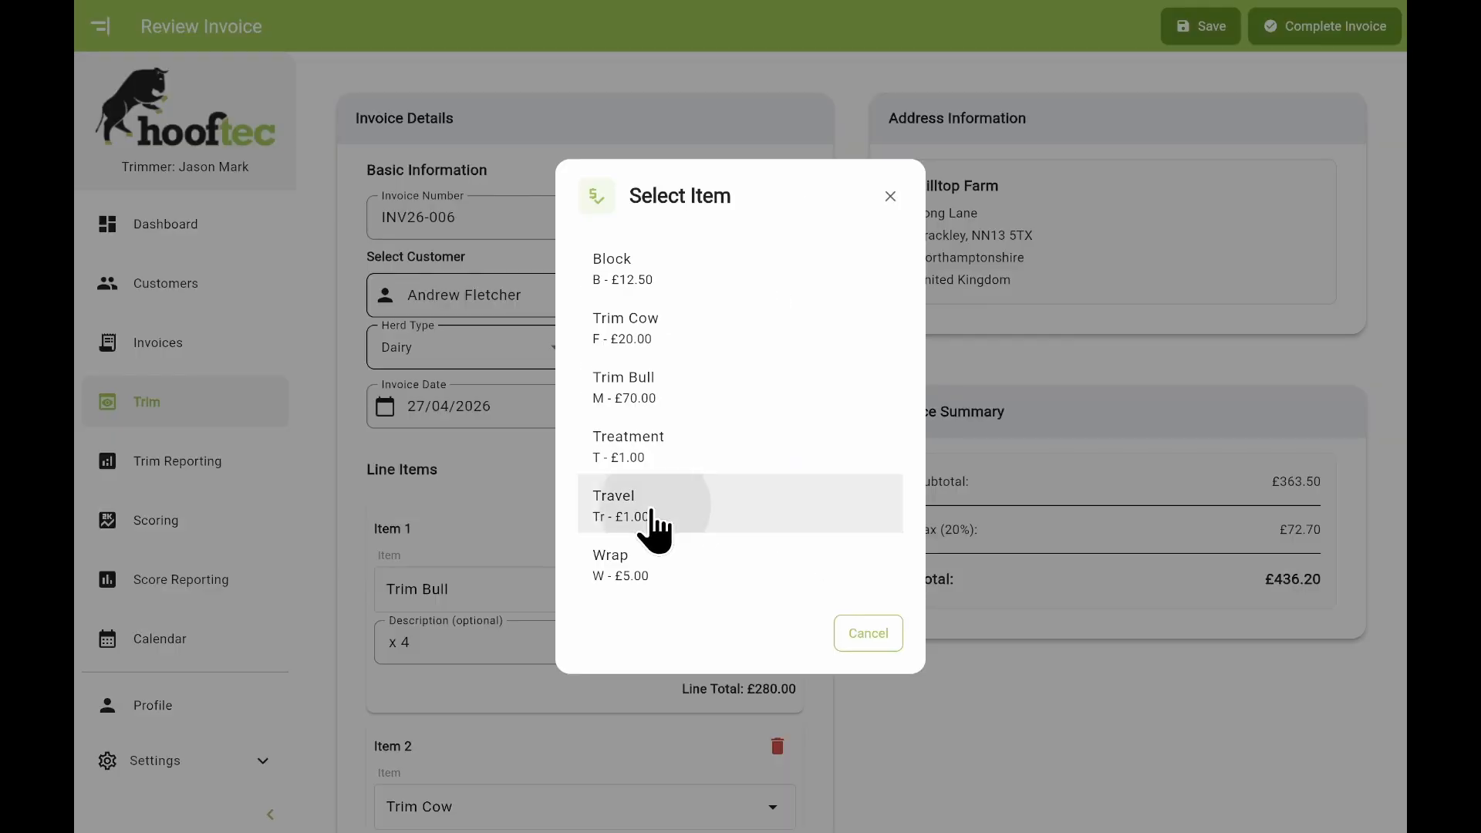
{"action": "scroll", "coordinate": [651, 510], "scroll_direction": "down", "scroll_amount": 4}
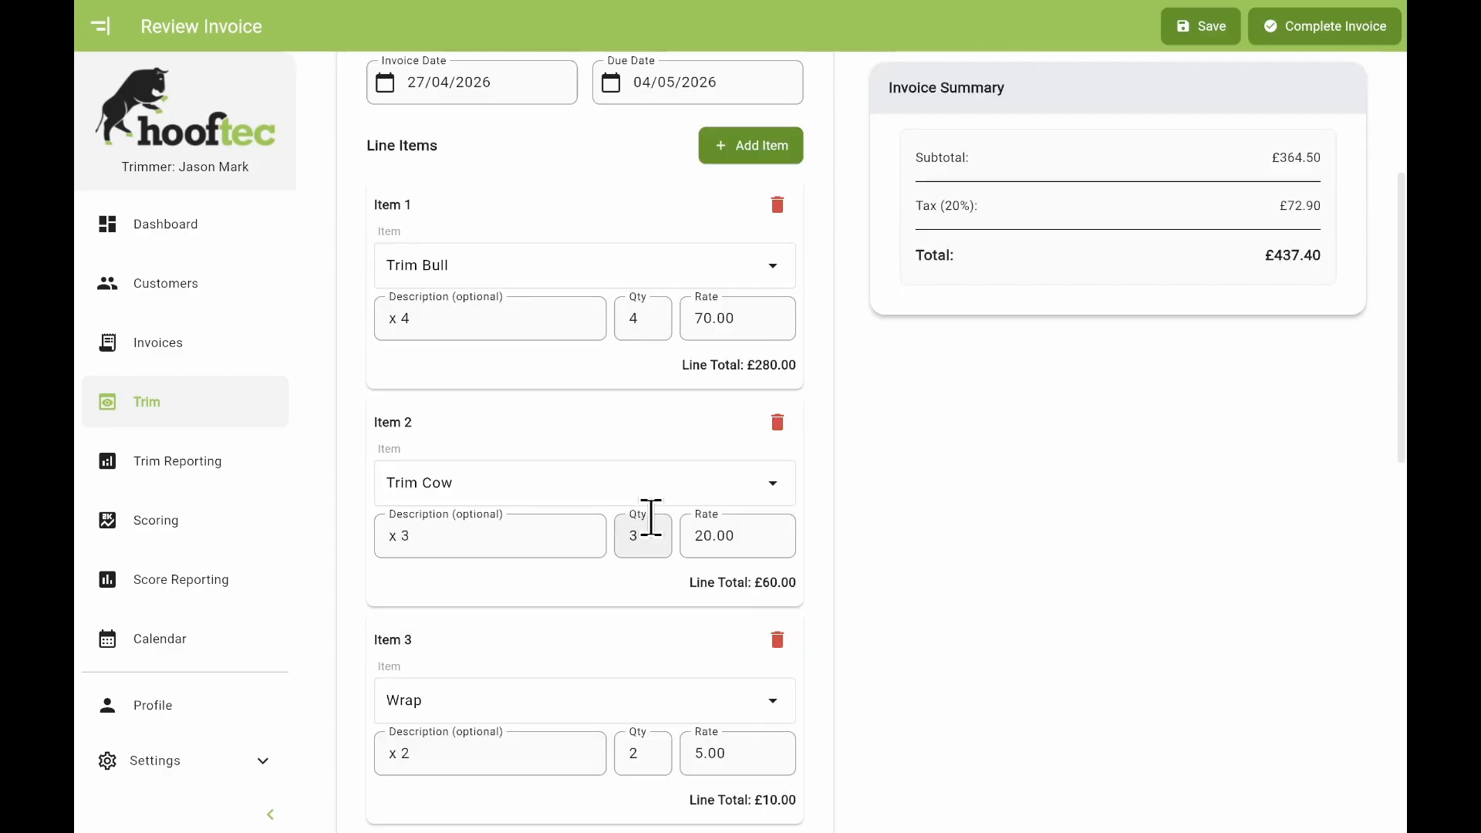
{"action": "scroll", "coordinate": [651, 517], "scroll_direction": "down", "scroll_amount": 7}
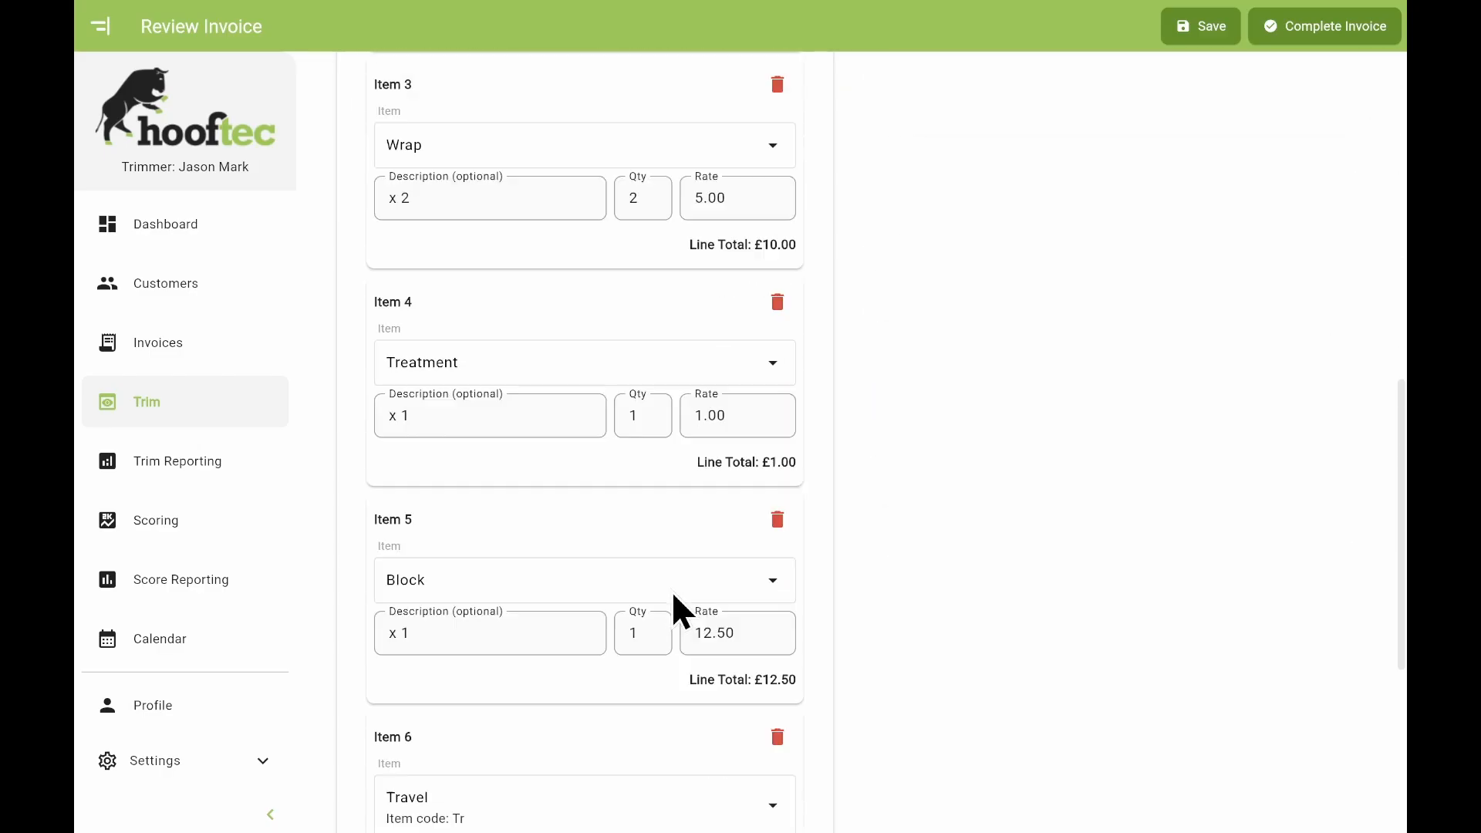
{"action": "scroll", "coordinate": [673, 602], "scroll_direction": "down", "scroll_amount": 3}
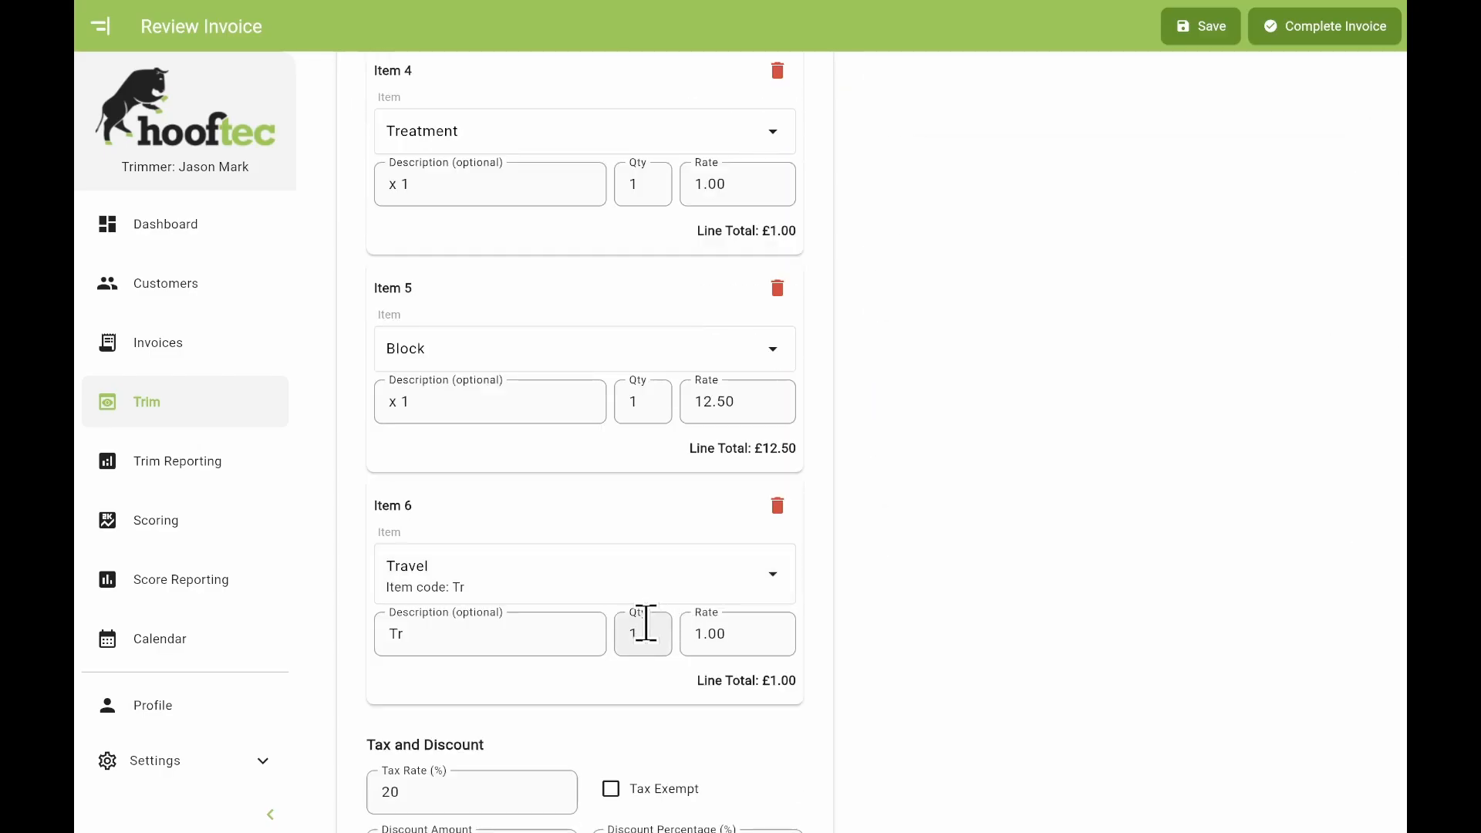
{"action": "left_click", "coordinate": [648, 623]}
{"action": "type", "text": "55"}
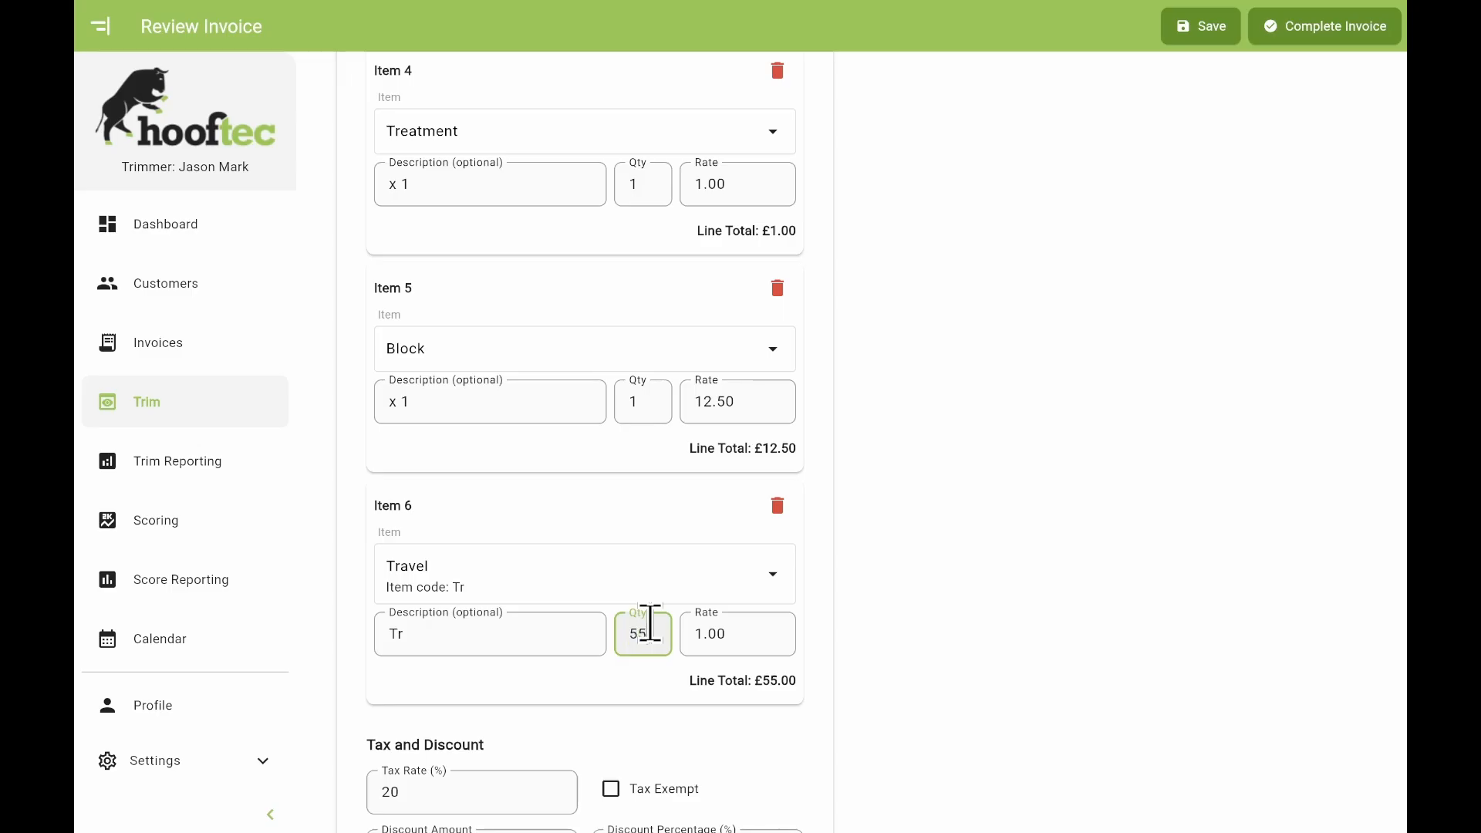
{"action": "left_click", "coordinate": [868, 661]}
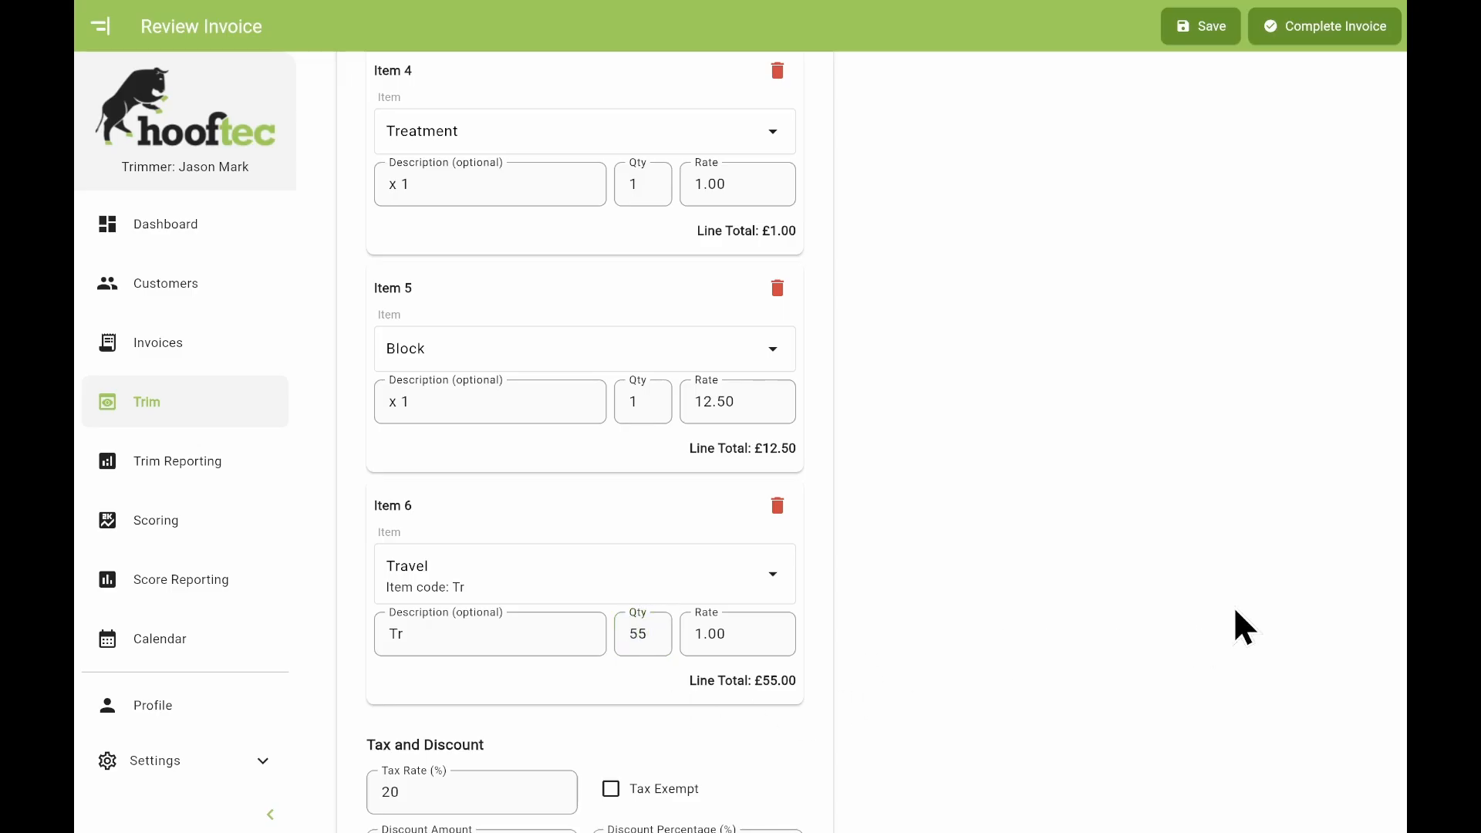
{"action": "scroll", "coordinate": [1196, 609], "scroll_direction": "up", "scroll_amount": 9}
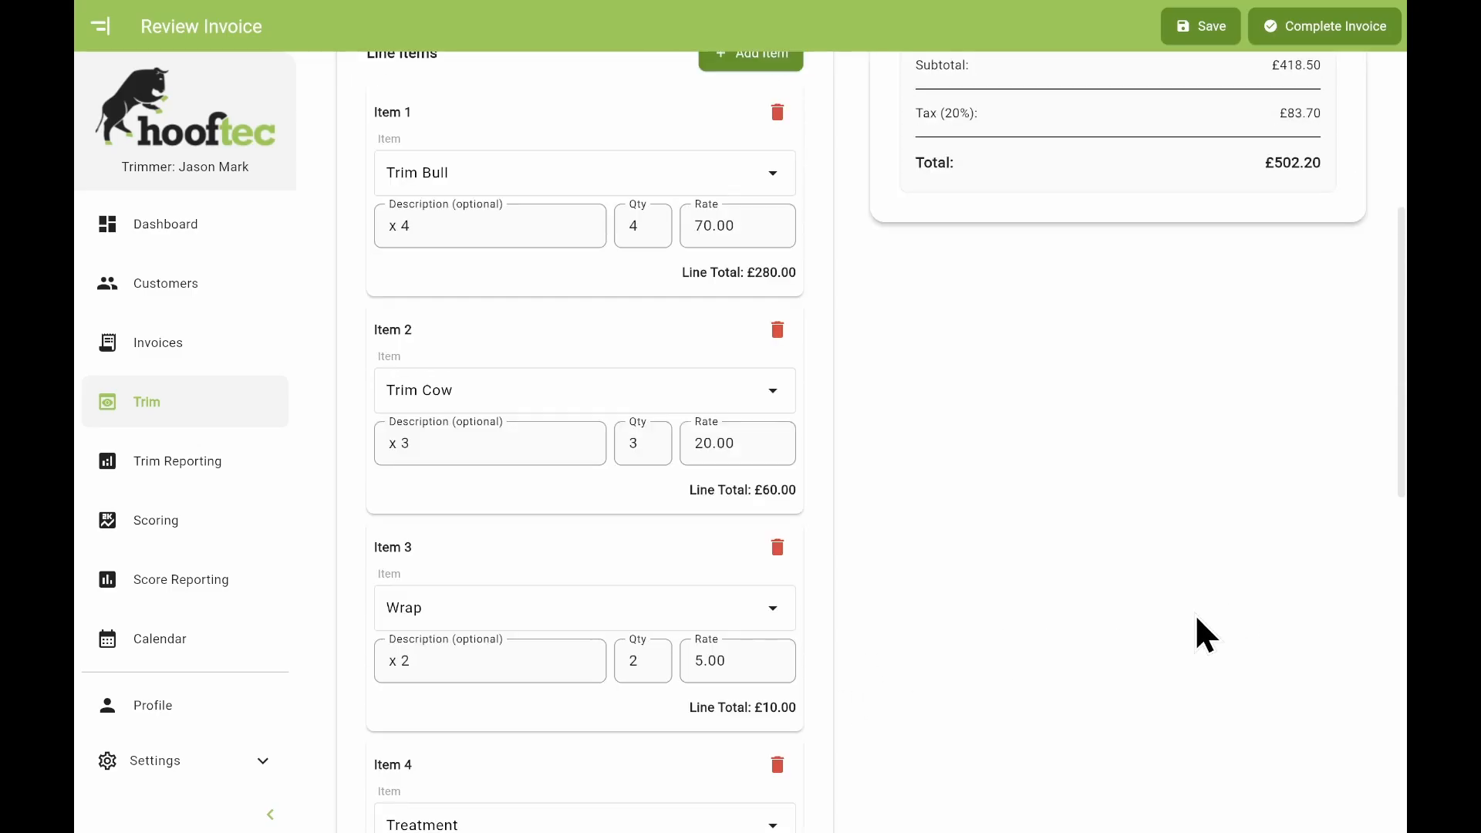
{"action": "scroll", "coordinate": [1195, 613], "scroll_direction": "up", "scroll_amount": 5}
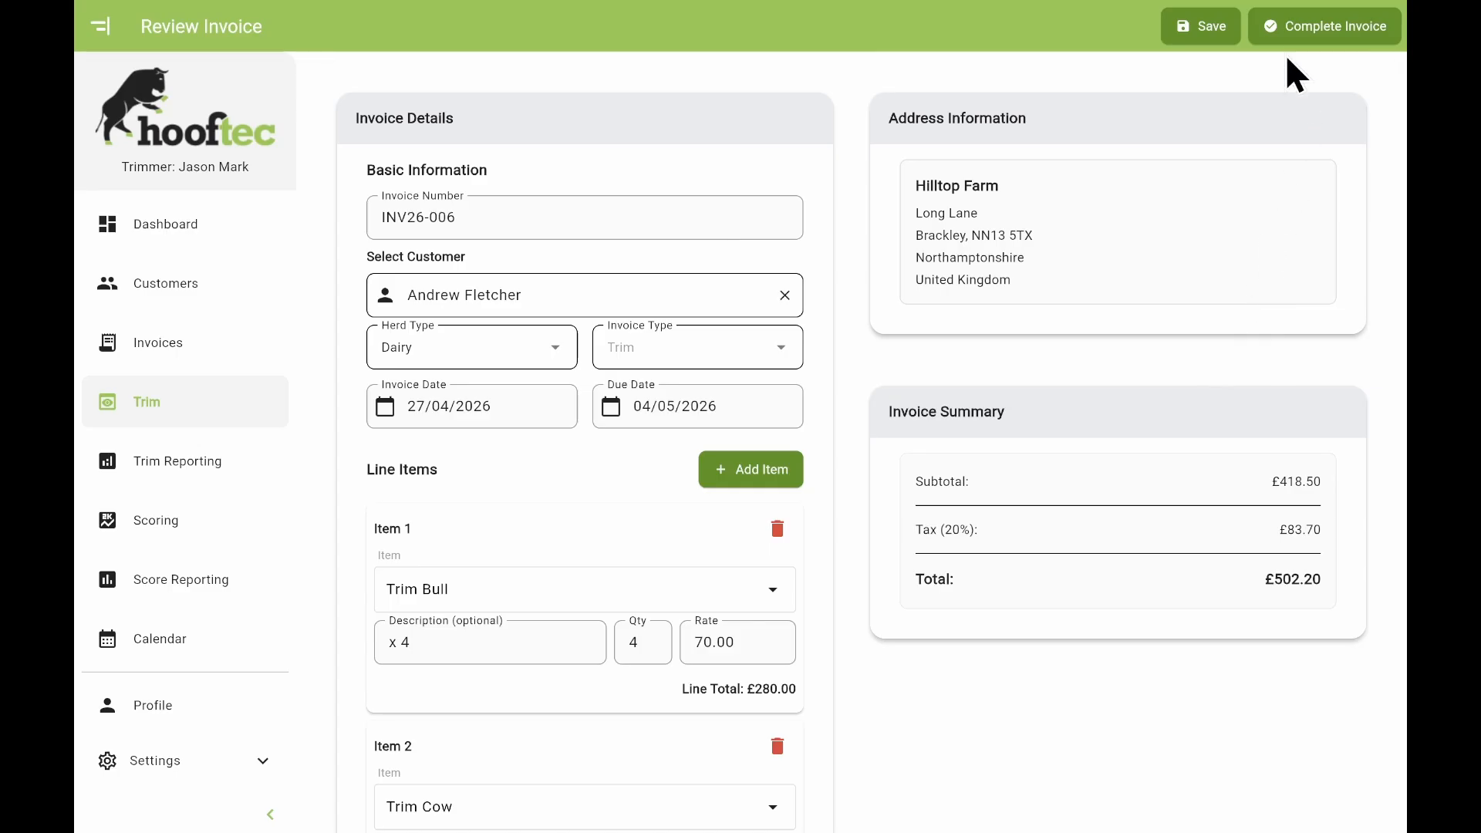
Mark invoice INV26-006 complete, preview its invoice PDF, then close the preview.
{"action": "left_click", "coordinate": [1286, 36]}
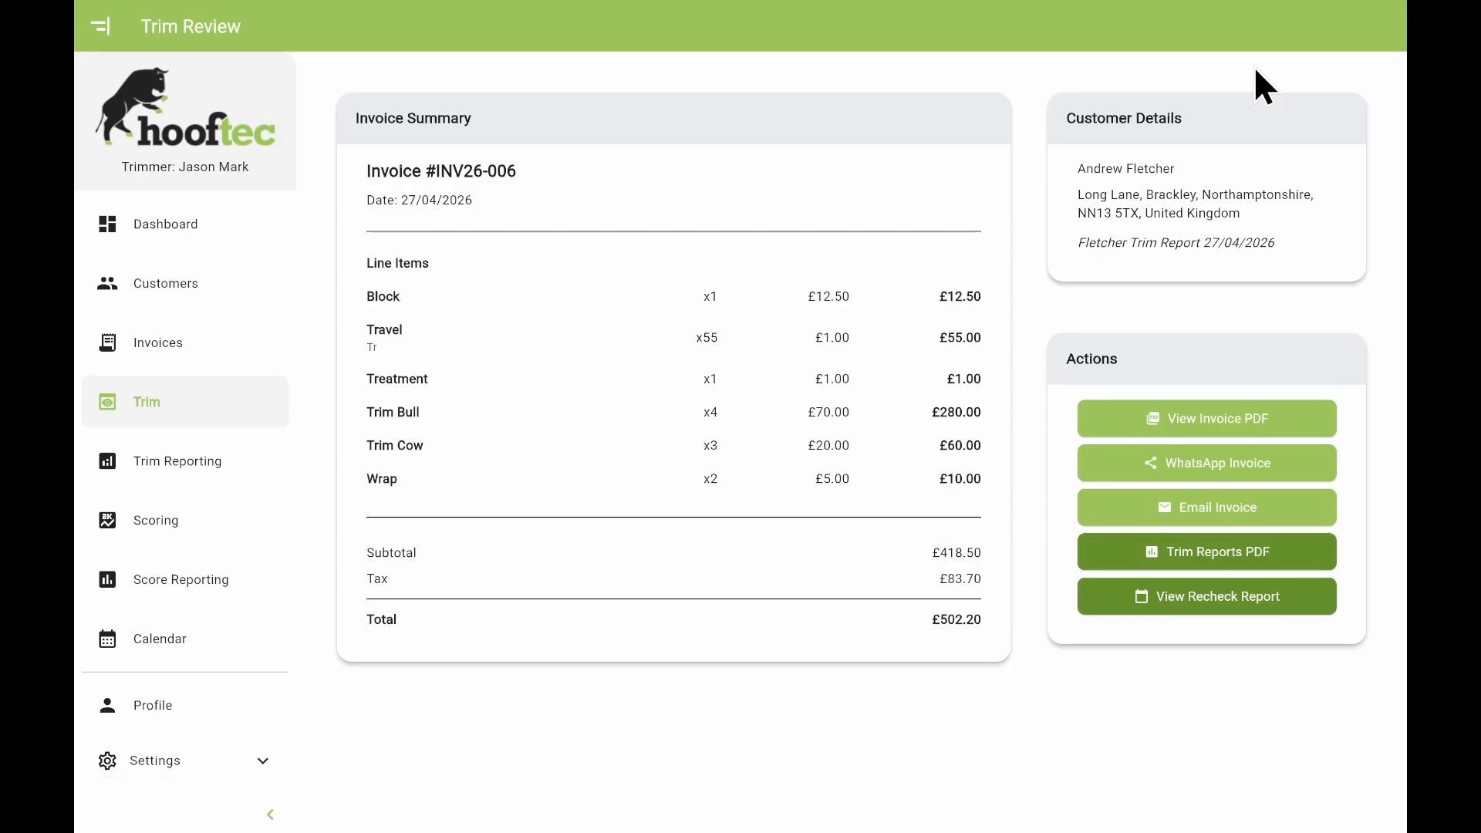
{"action": "left_click", "coordinate": [1216, 419]}
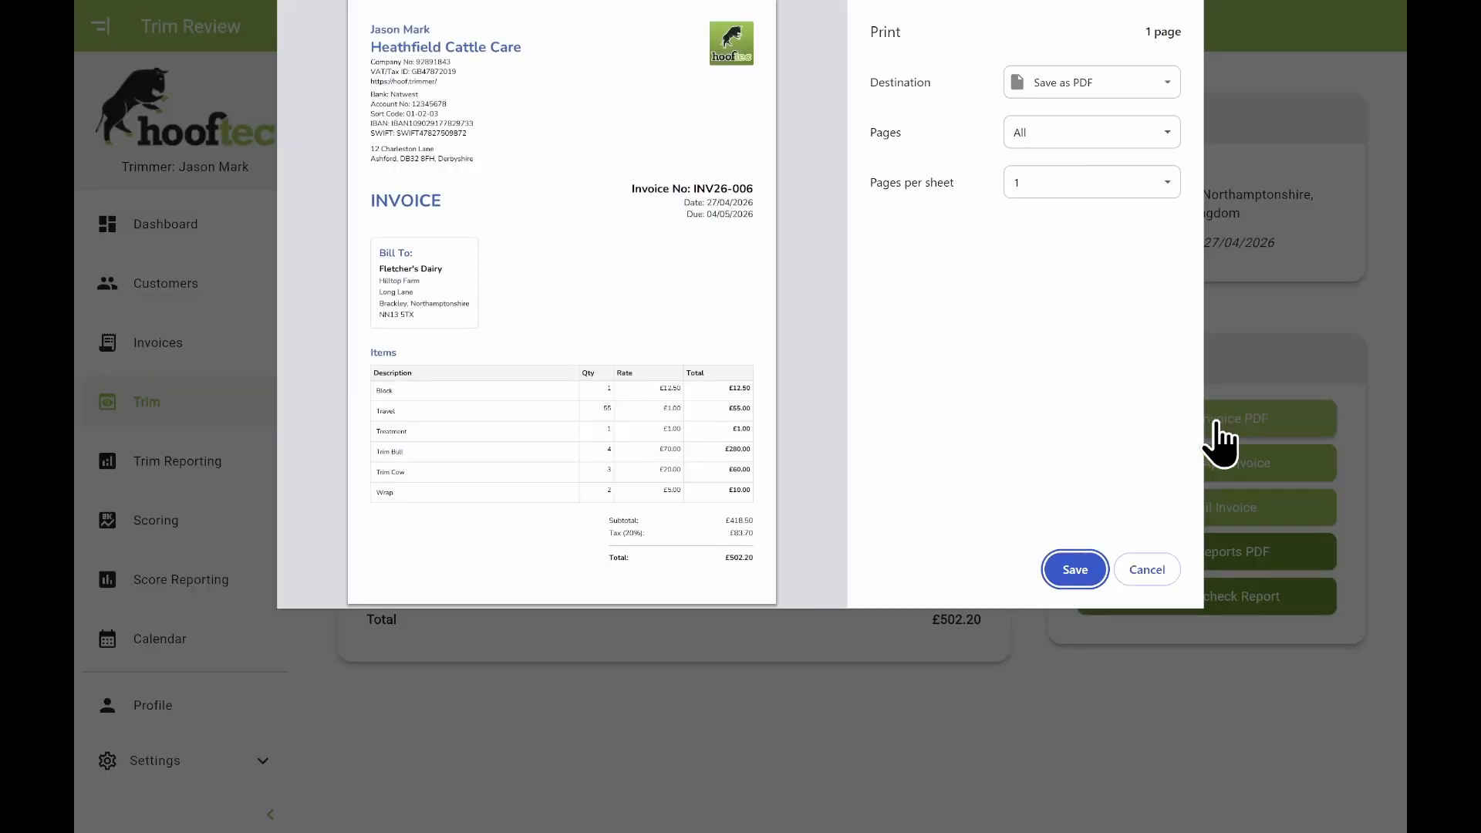
{"action": "left_click", "coordinate": [1148, 571]}
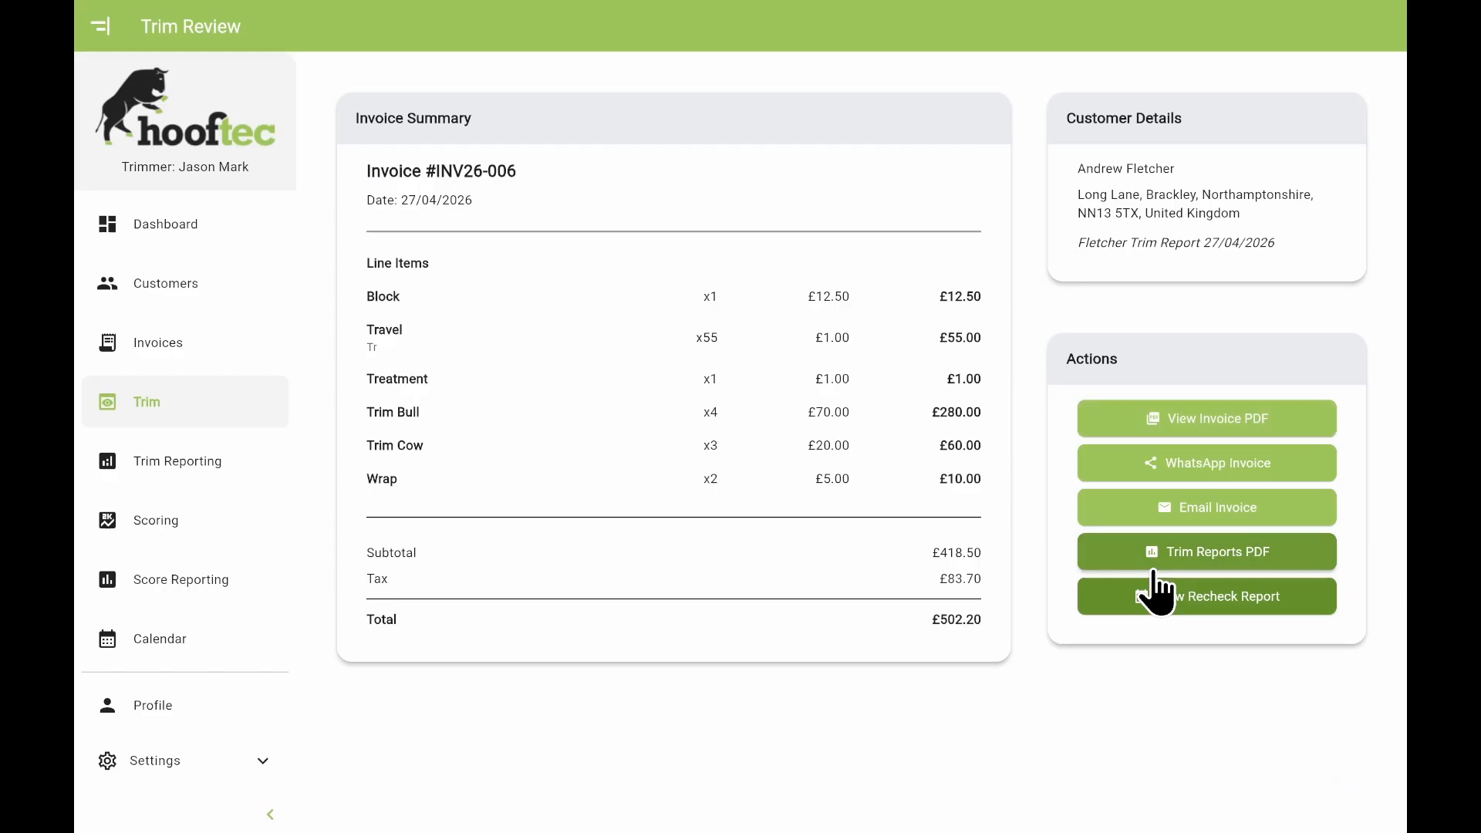
Generate the INV26-006 Recheck Report as a PDF, review both pages, and save it.
{"action": "left_click", "coordinate": [1208, 597]}
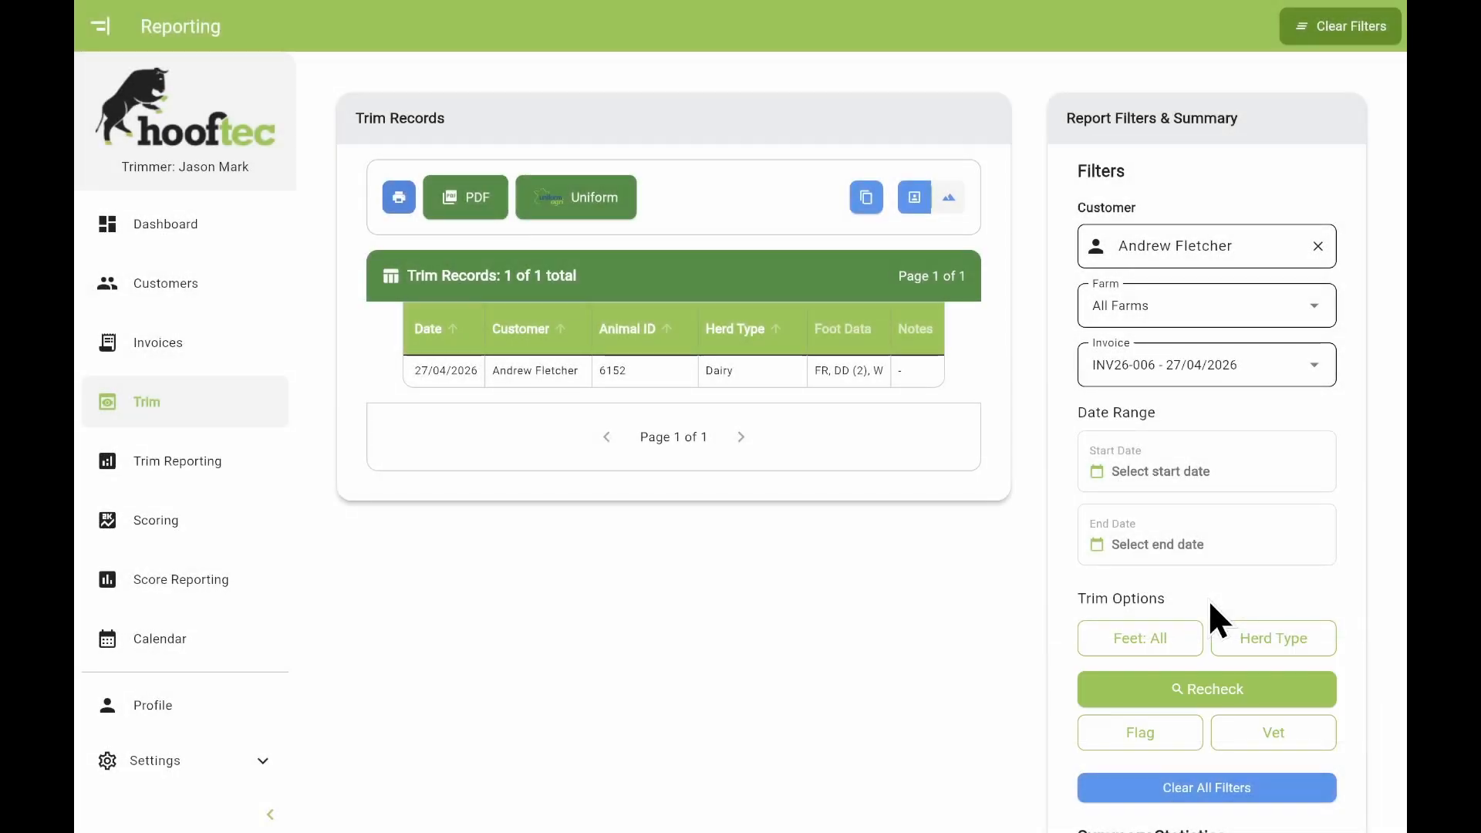
{"action": "left_click", "coordinate": [460, 209]}
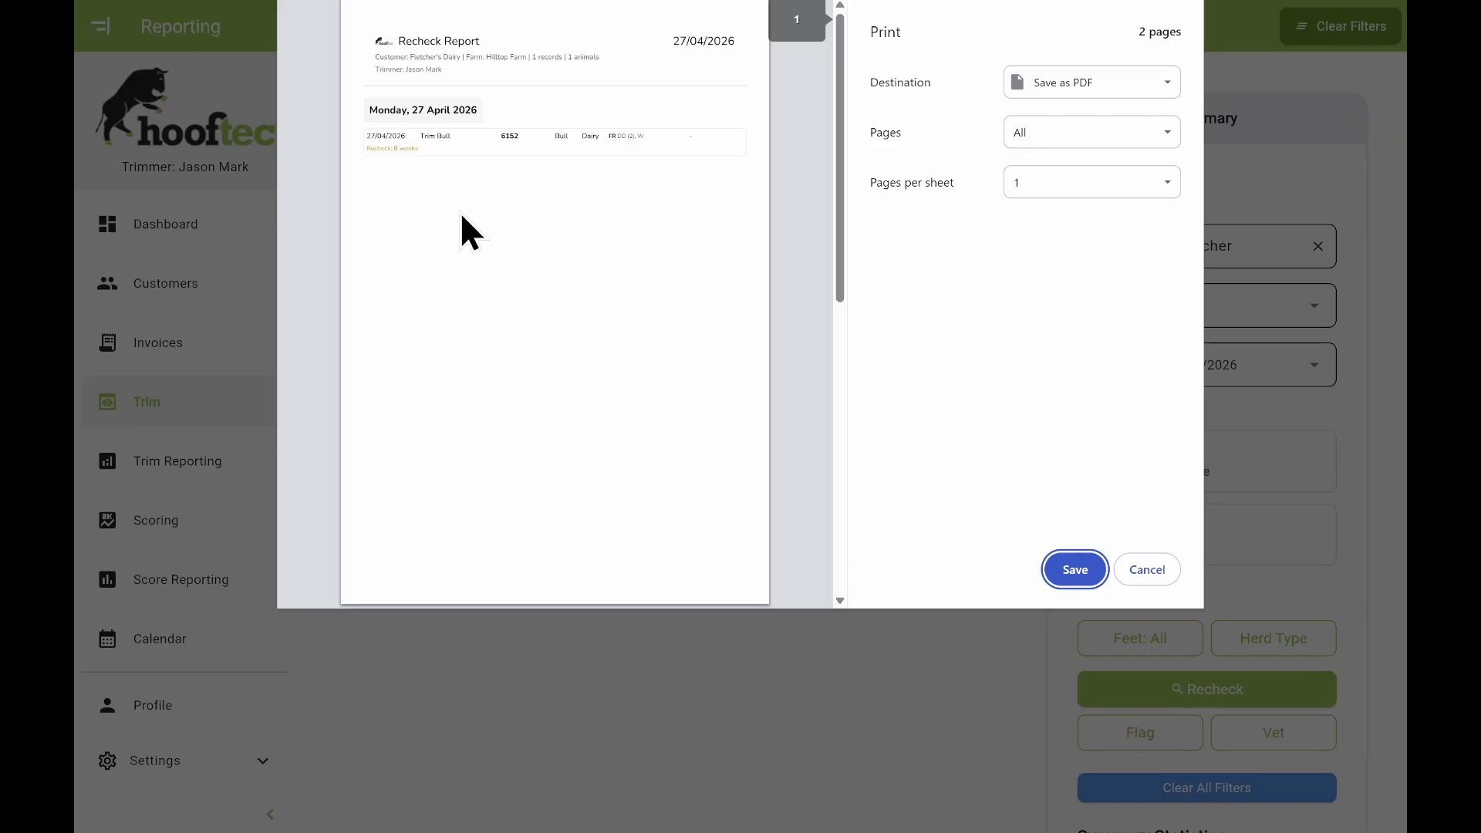
{"action": "scroll", "coordinate": [460, 213], "scroll_direction": "down", "scroll_amount": 7}
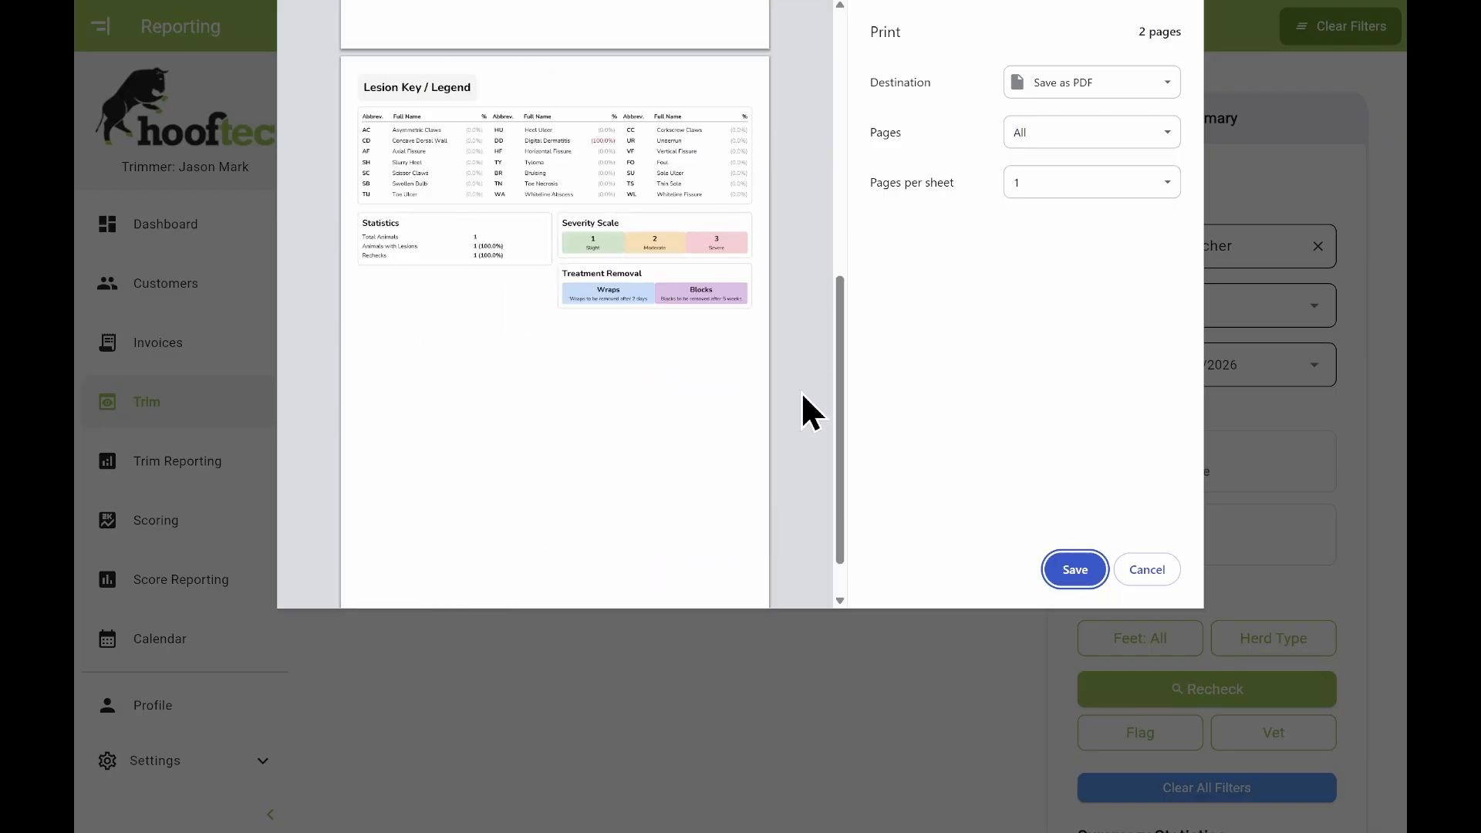
{"action": "scroll", "coordinate": [802, 394], "scroll_direction": "up", "scroll_amount": 7}
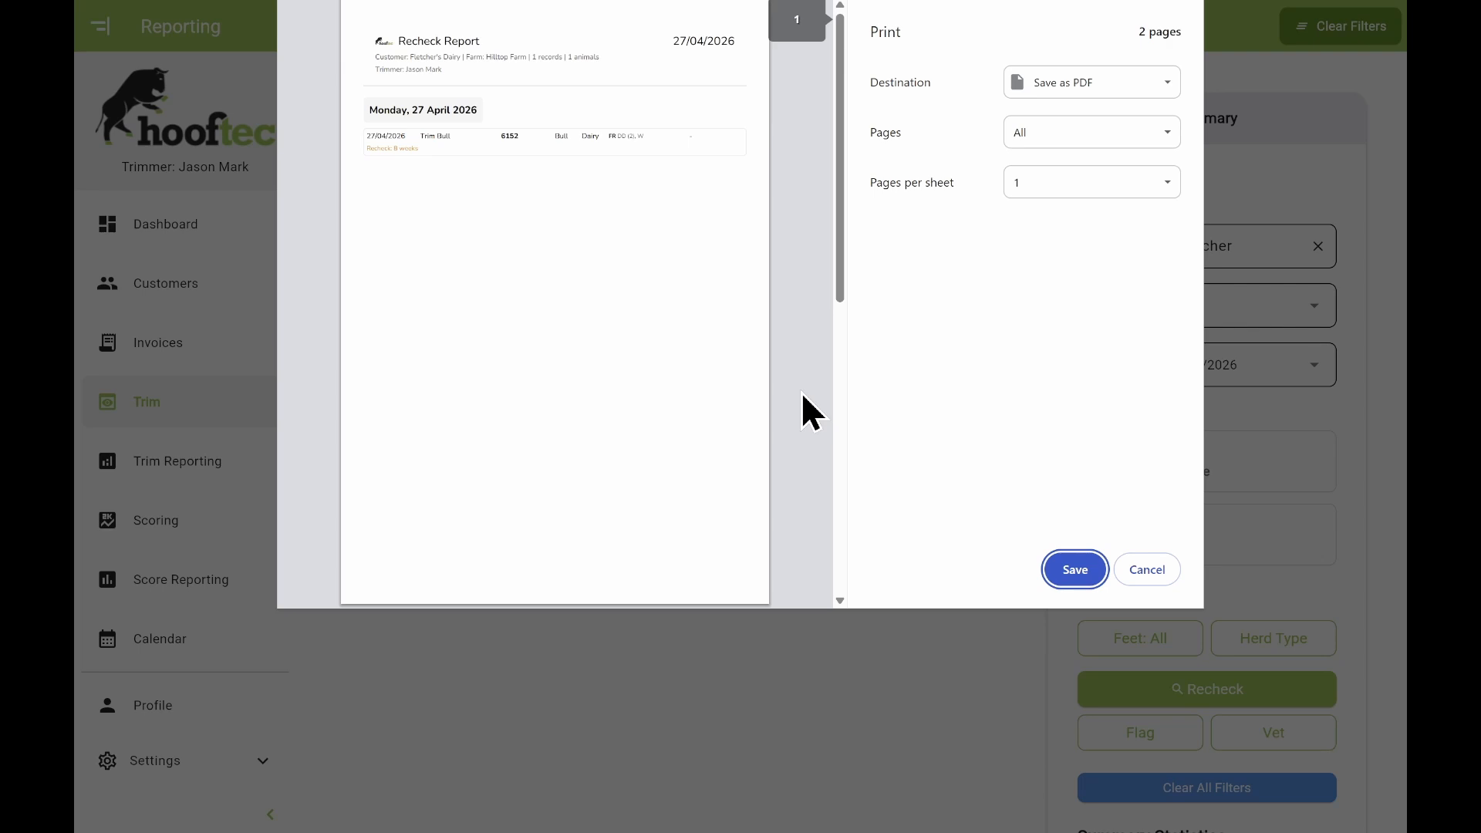
{"action": "left_click", "coordinate": [1092, 569]}
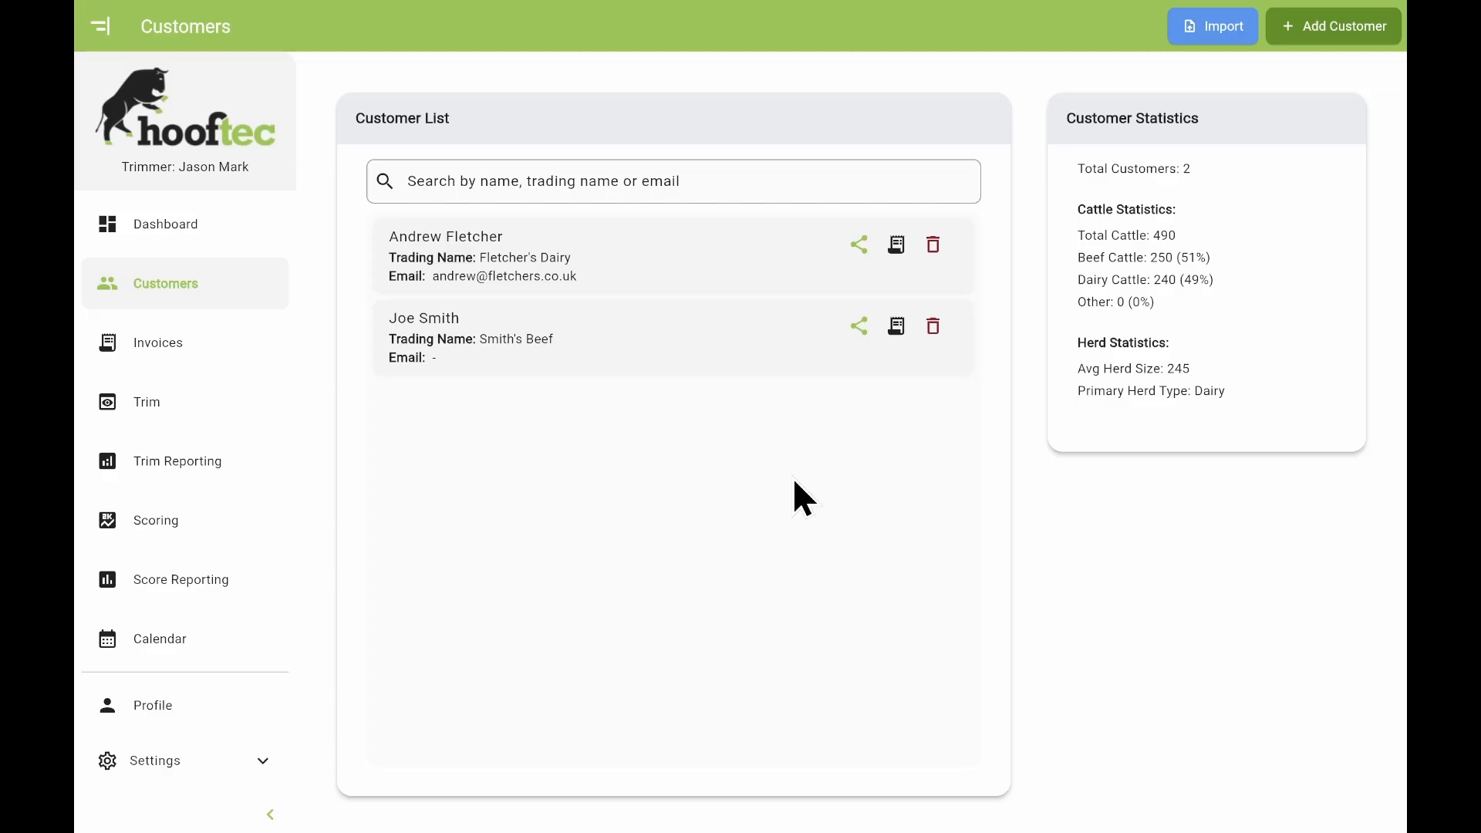
Open Import Customers and download the customer CSV template.
{"action": "left_click", "coordinate": [1217, 39]}
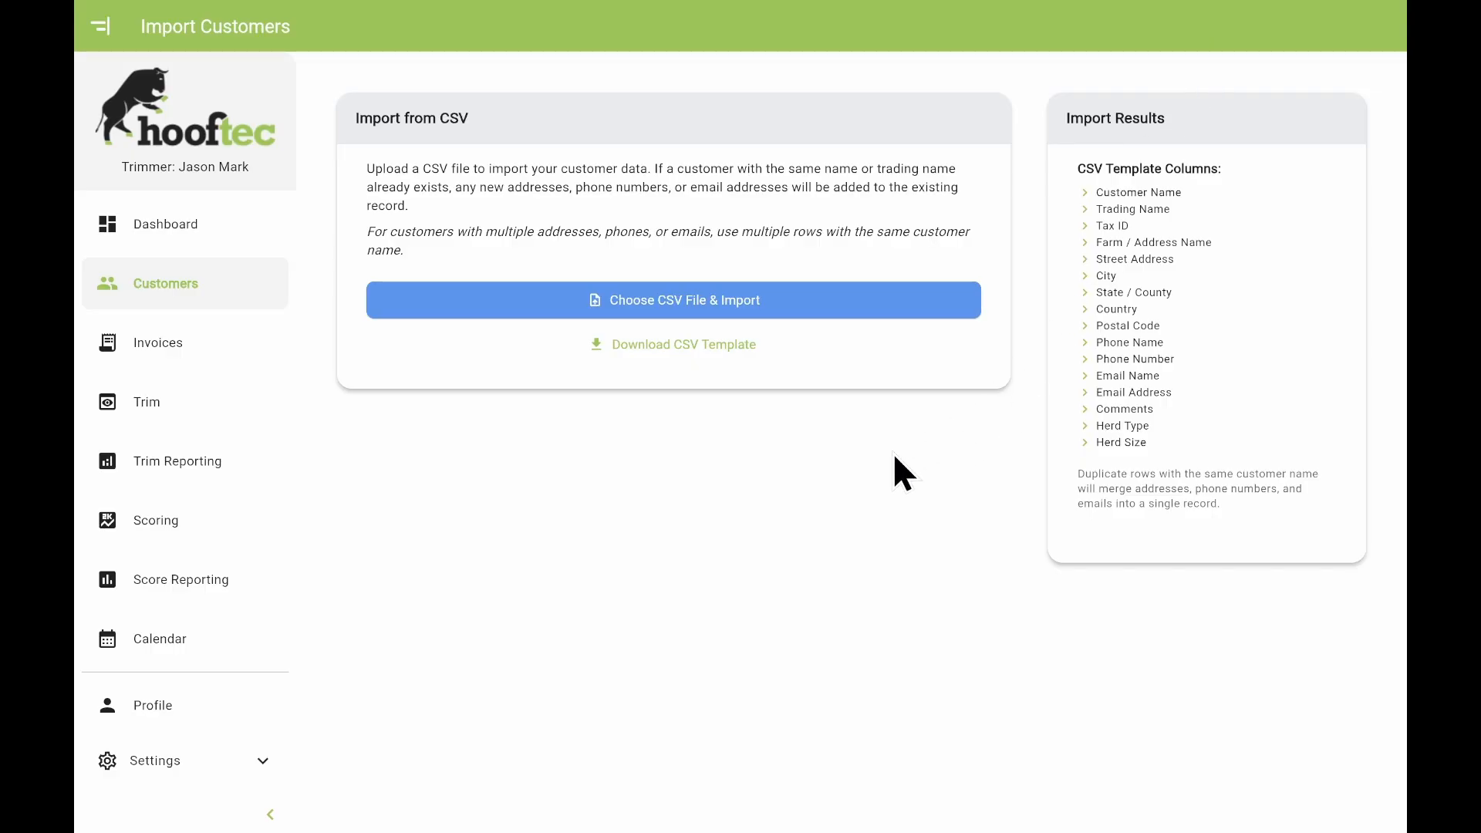
{"action": "left_click", "coordinate": [729, 349]}
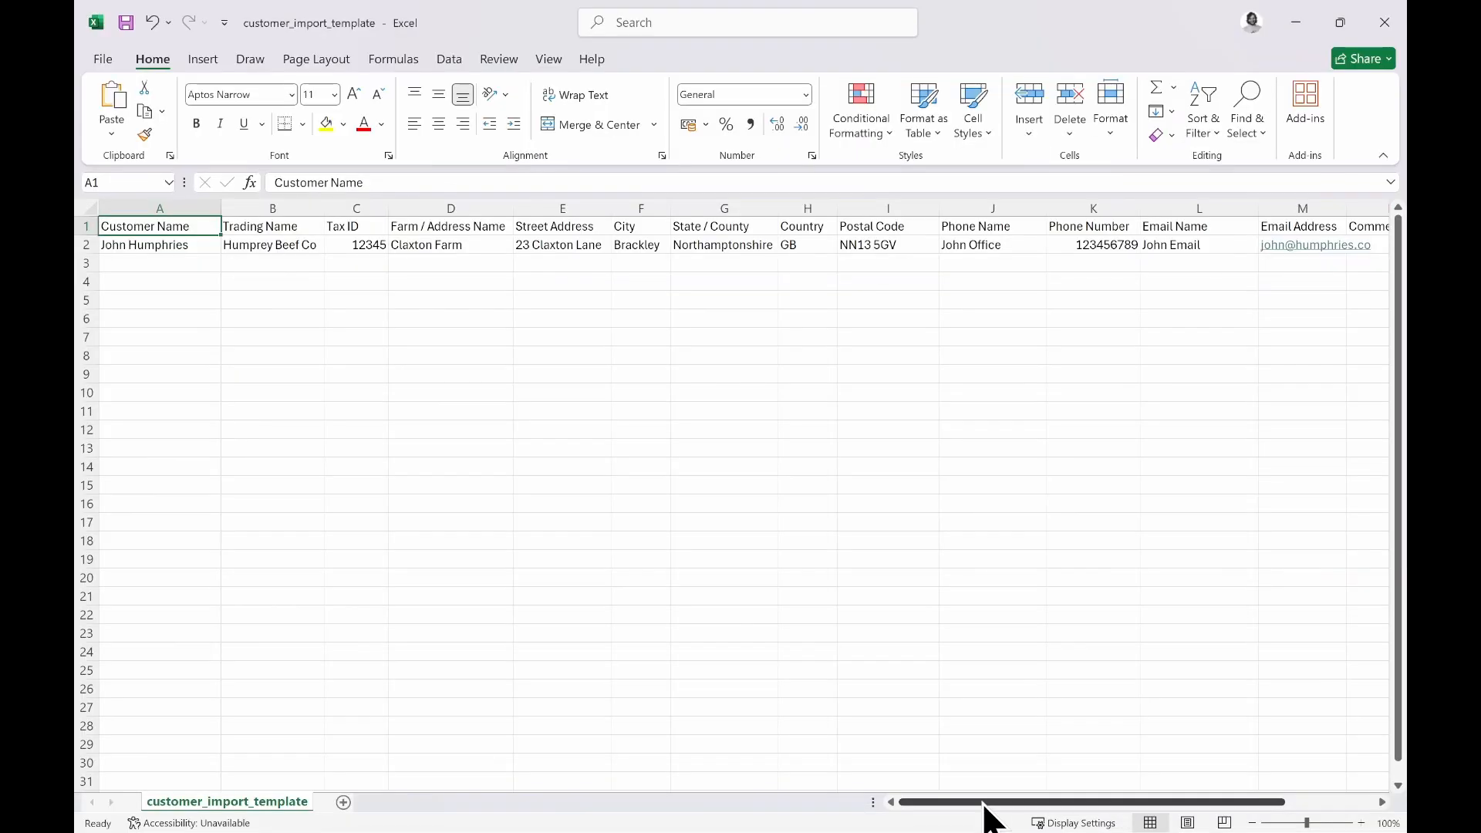
Copy the existing customer row 2 into row 3 of the template.
{"action": "mouse_move", "coordinate": [984, 803]}
{"action": "left_mouse_down"}
{"action": "mouse_move", "coordinate": [1100, 805]}
{"action": "mouse_move", "coordinate": [956, 803]}
{"action": "left_mouse_up"}
{"action": "left_click", "coordinate": [87, 245]}
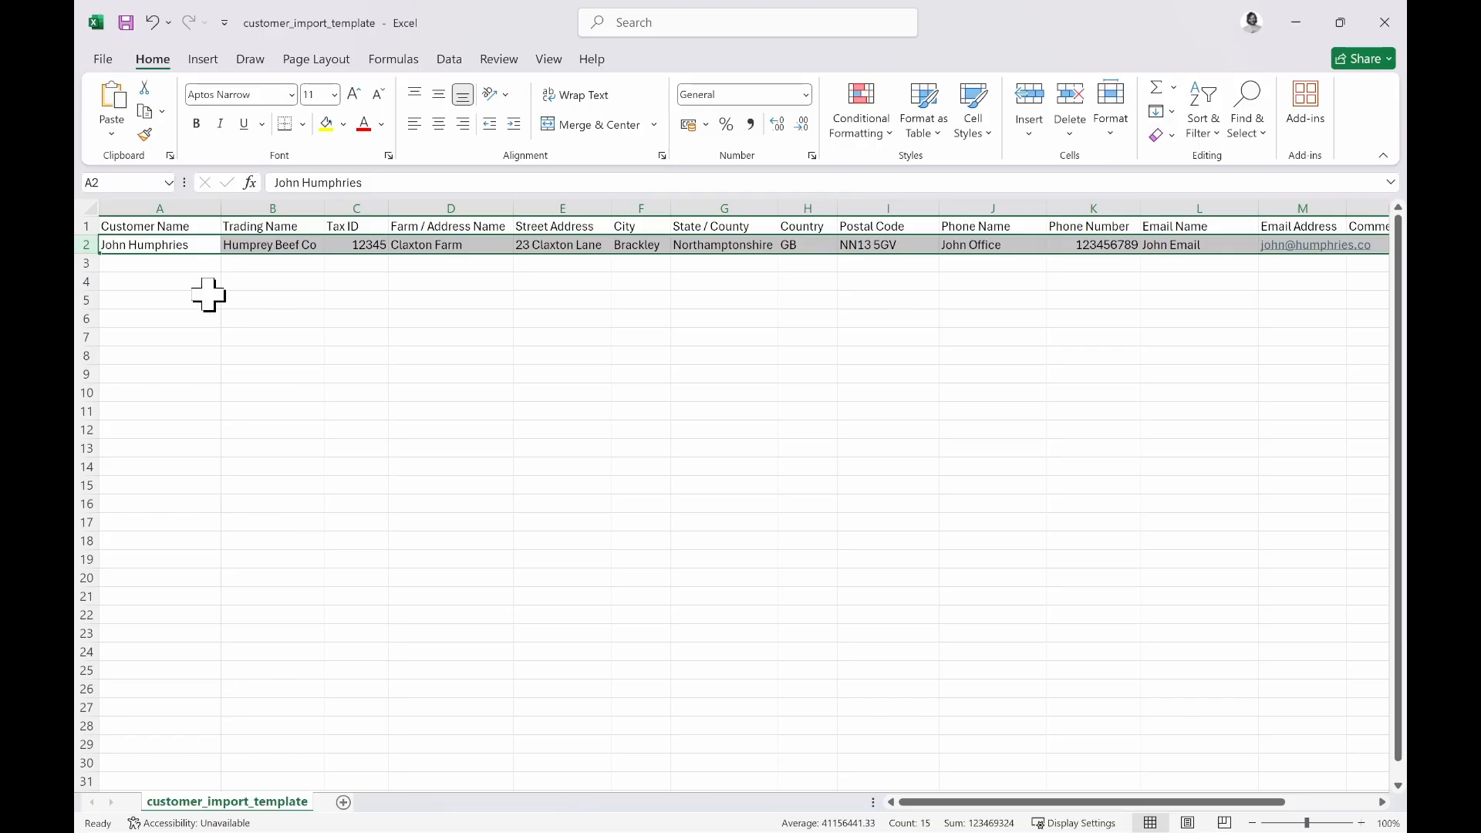
{"action": "key", "text": "ctrl+c"}
{"action": "left_click", "coordinate": [87, 263]}
{"action": "key", "text": "ctrl+v"}
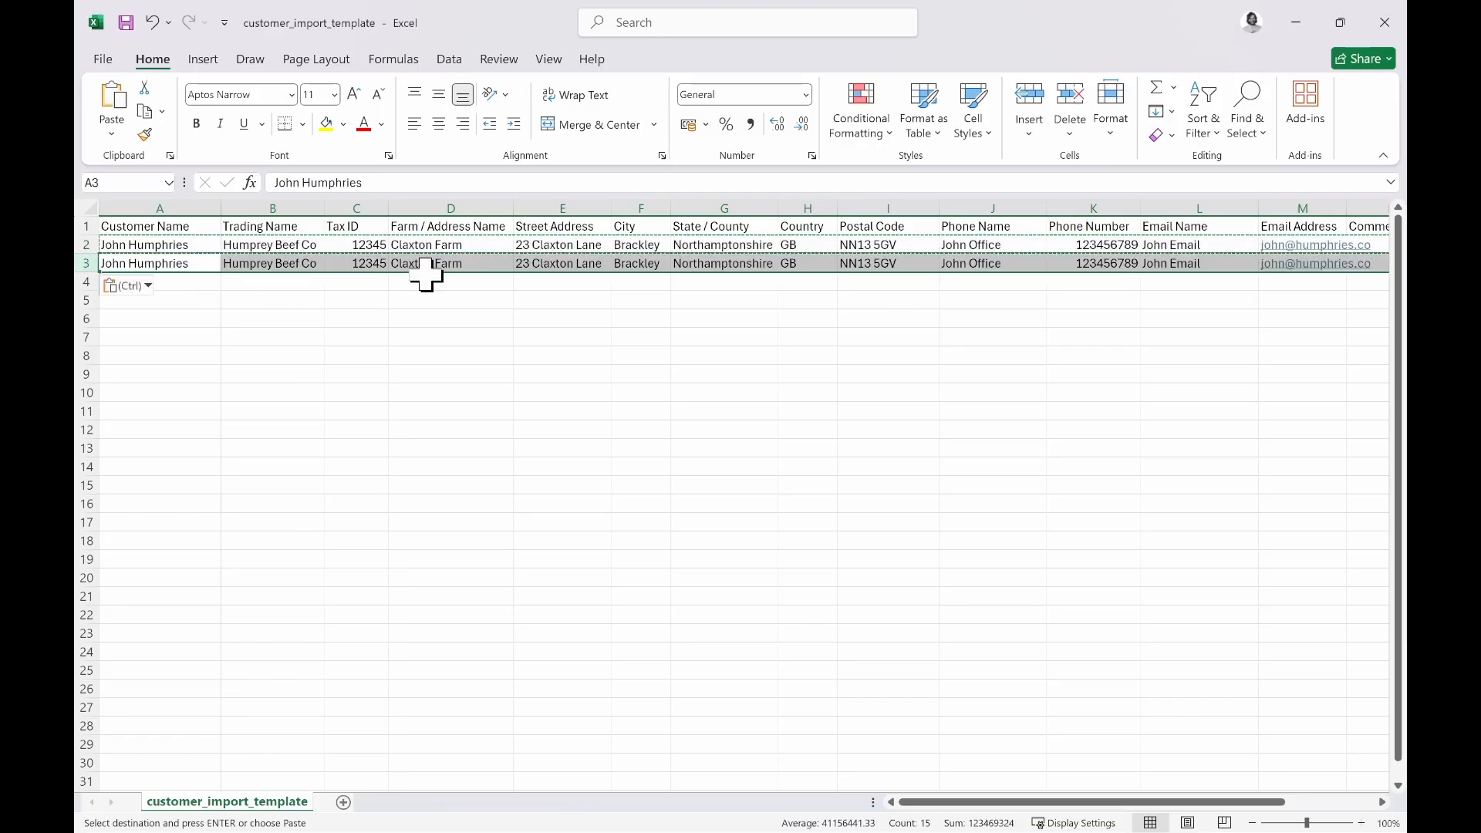
In row 3, give the phone a mobile label, enter a new phone number, and clear both email fields.
{"action": "left_click", "coordinate": [1001, 265]}
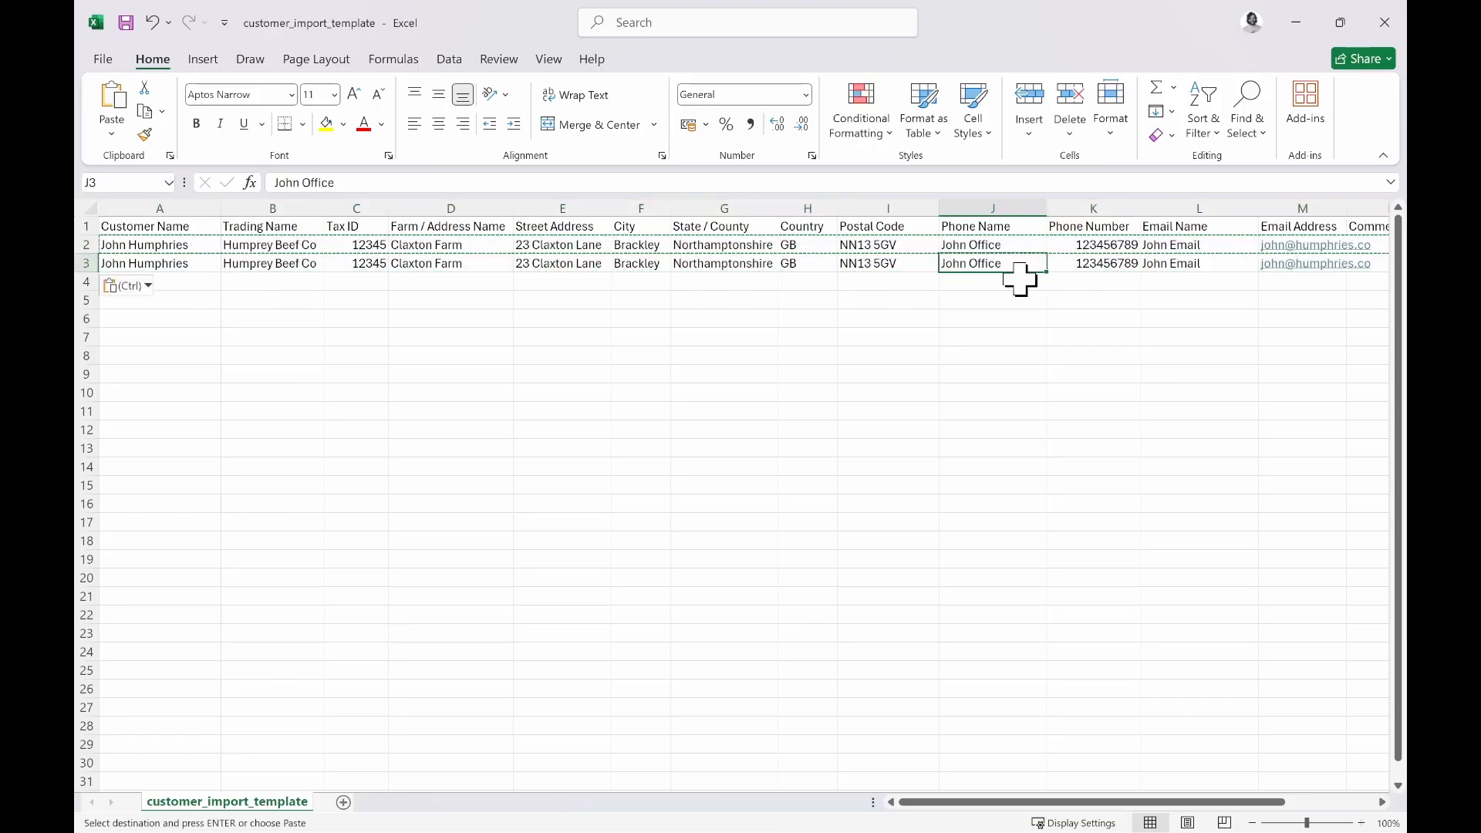
{"action": "type", "text": "John Mob;"}
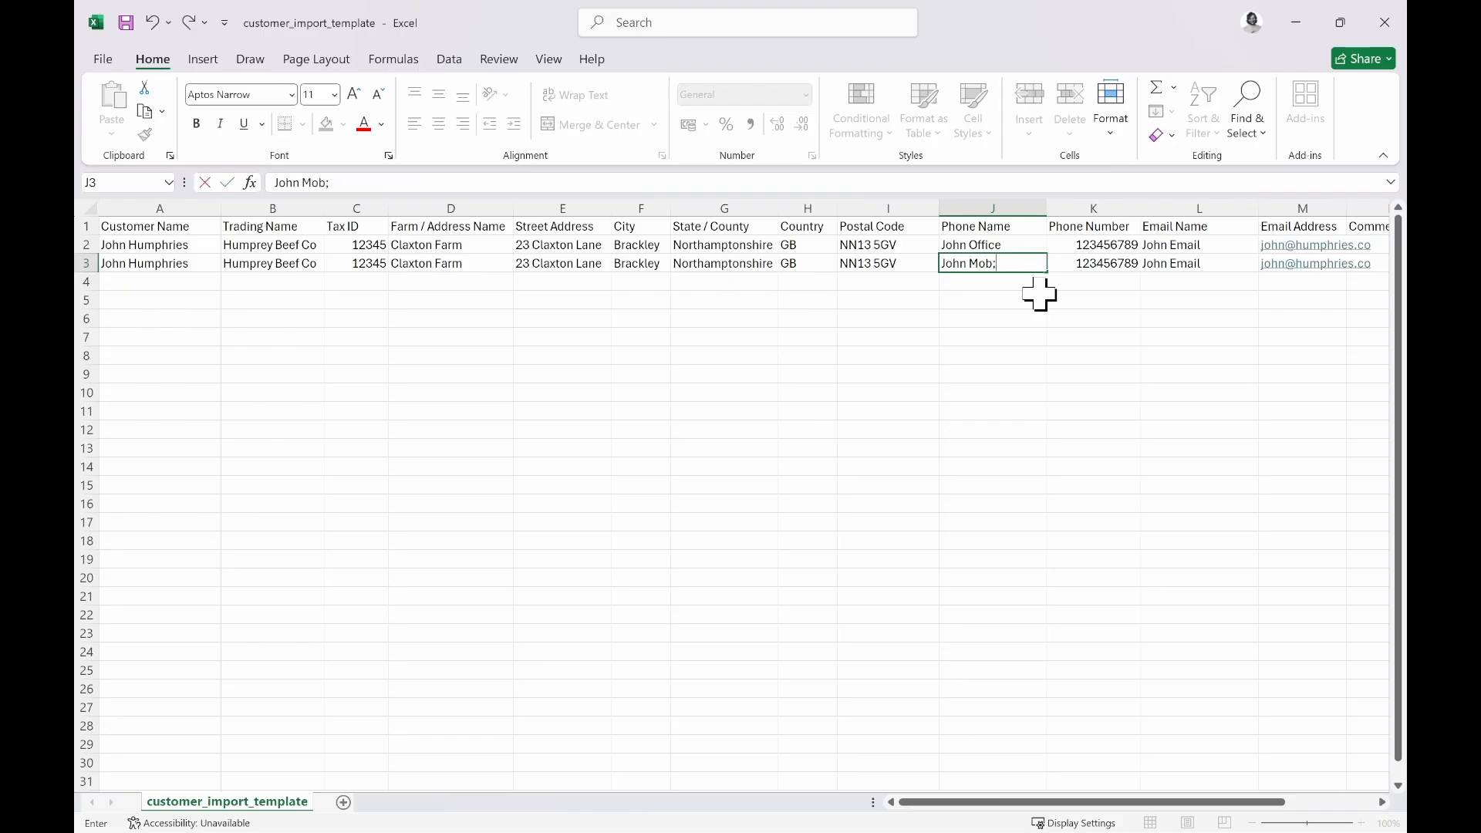
{"action": "key", "text": "BackSpace"}
{"action": "type", "text": "ile"}
{"action": "key", "text": "Tab"}
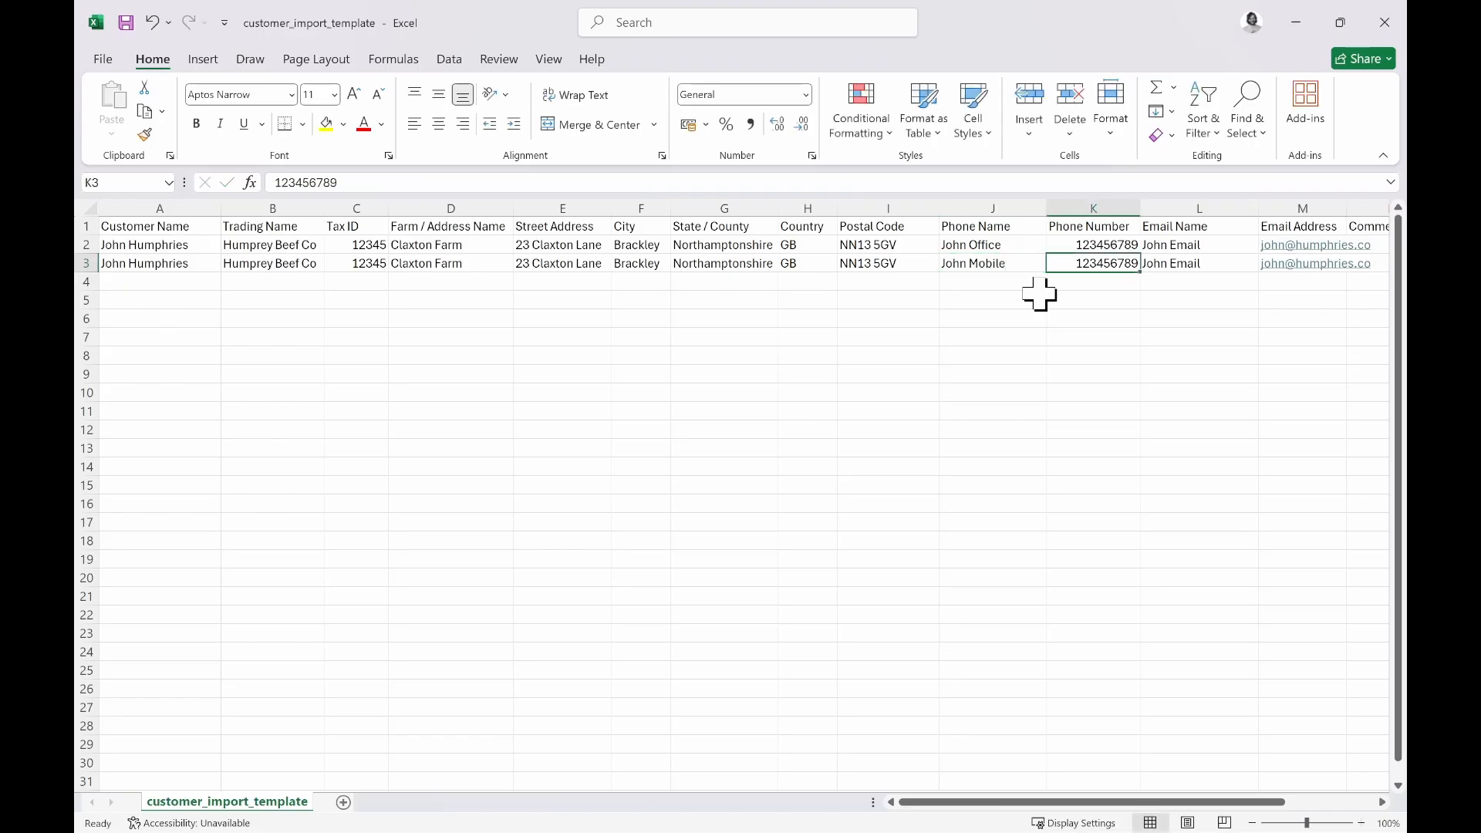
{"action": "type", "text": "09876543210"}
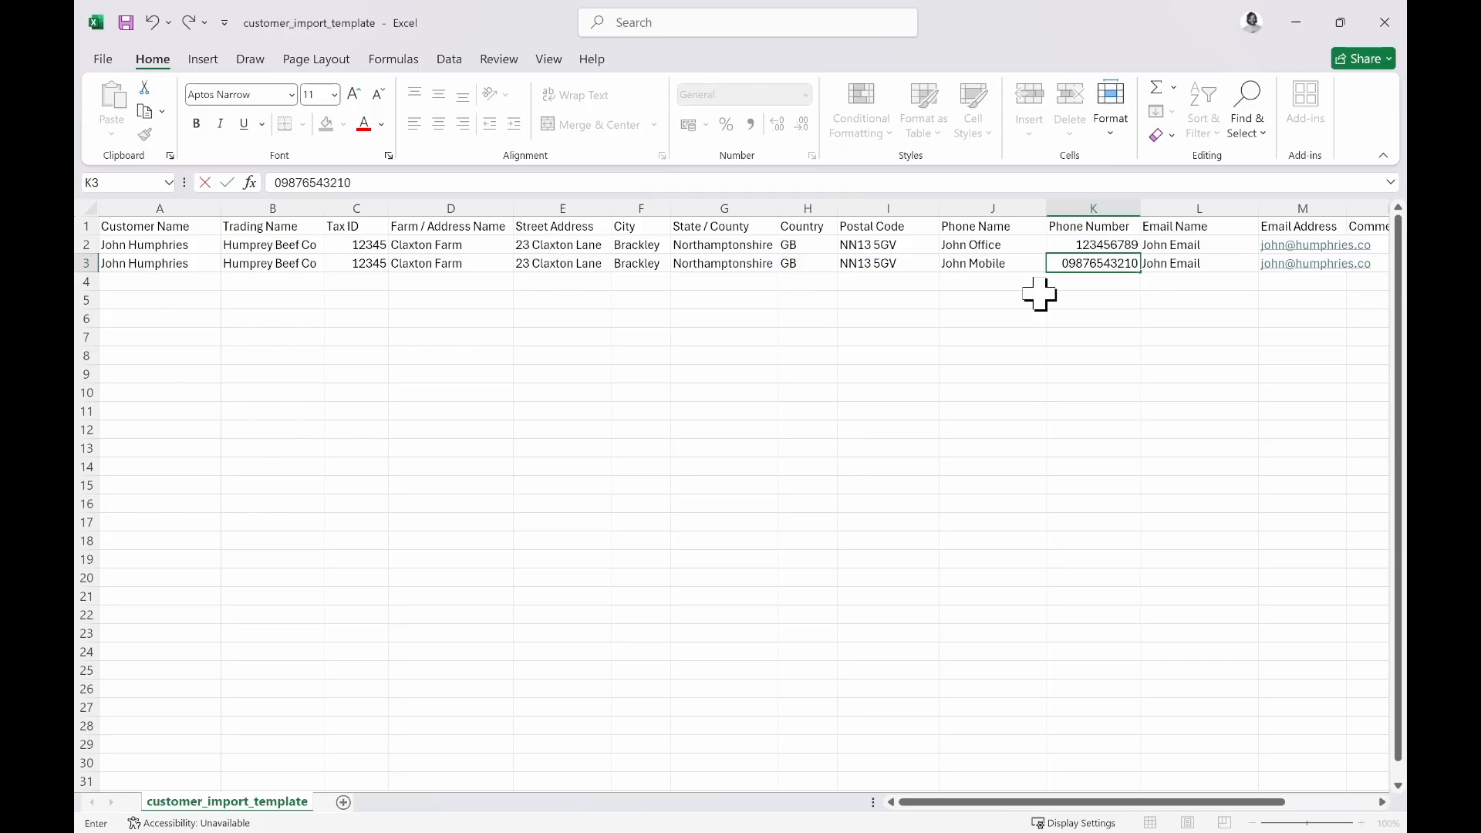
{"action": "key", "text": "Tab"}
{"action": "key", "text": "Delete"}
{"action": "key", "text": "Tab"}
{"action": "key", "text": "Delete"}
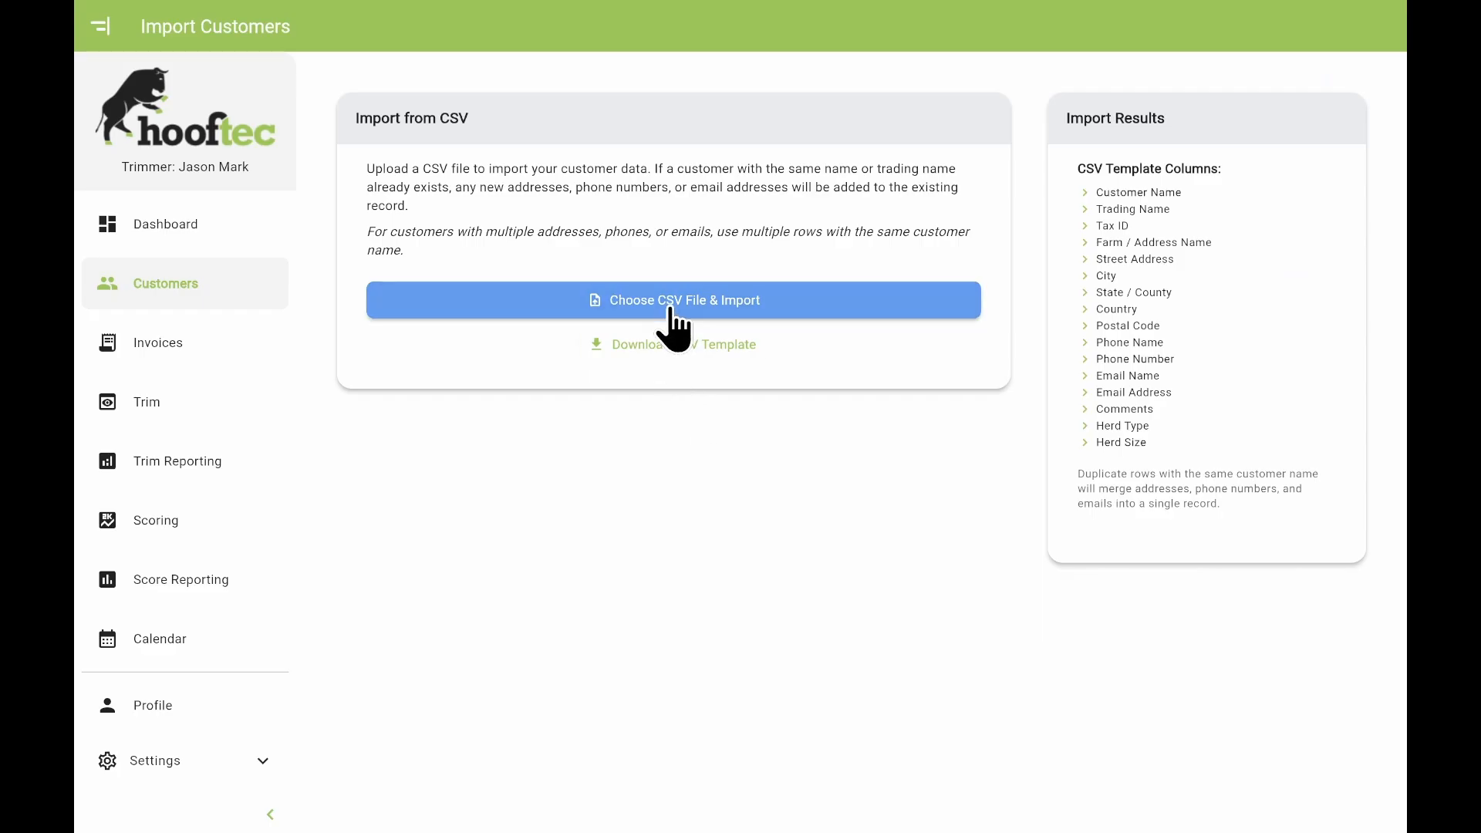
Import customer_import_template from Downloads, creating one new customer, then return to Customers.
{"action": "left_click", "coordinate": [613, 309]}
{"action": "left_click", "coordinate": [185, 293]}
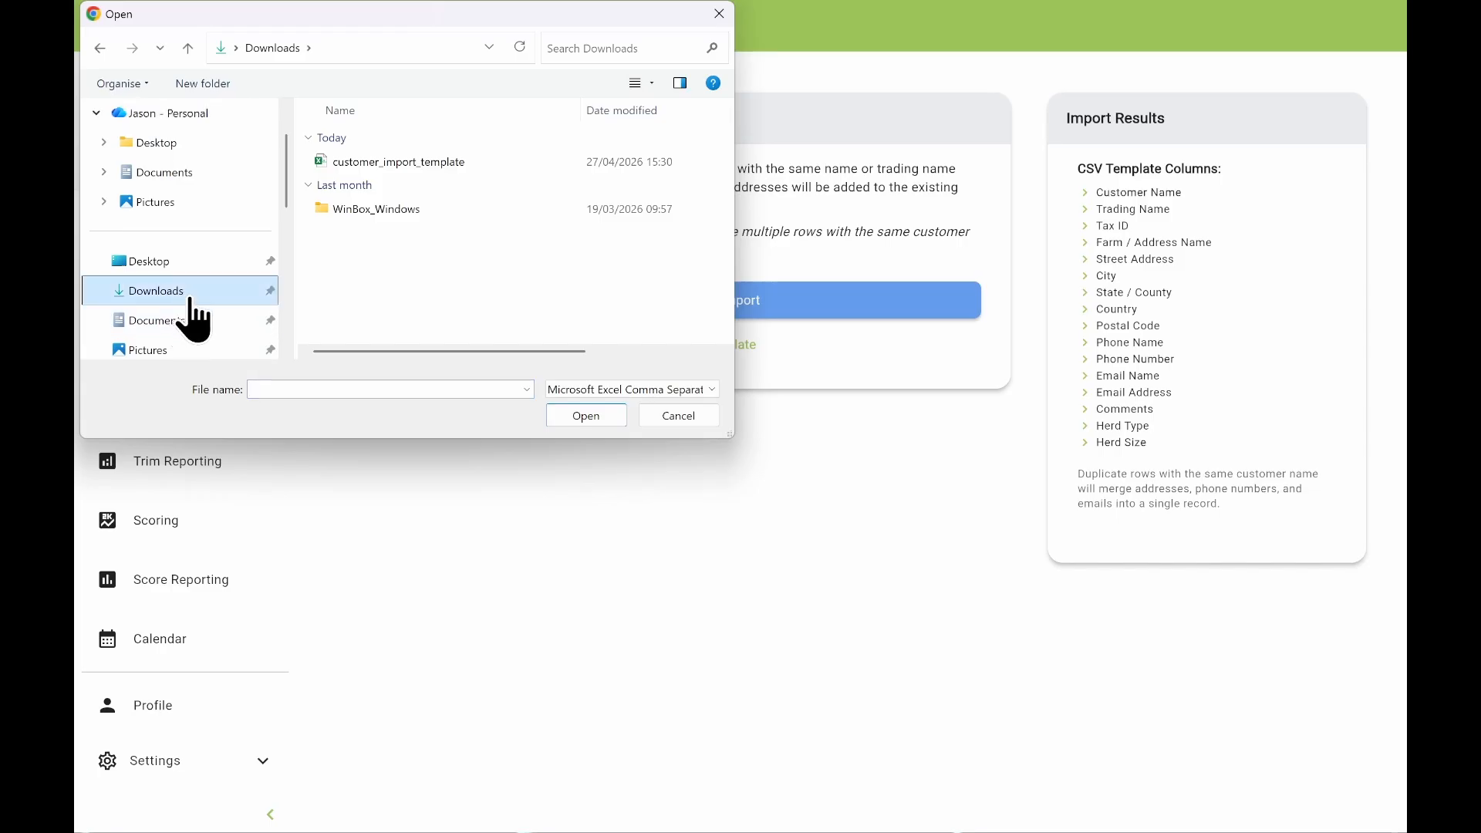
{"action": "left_click", "coordinate": [442, 165]}
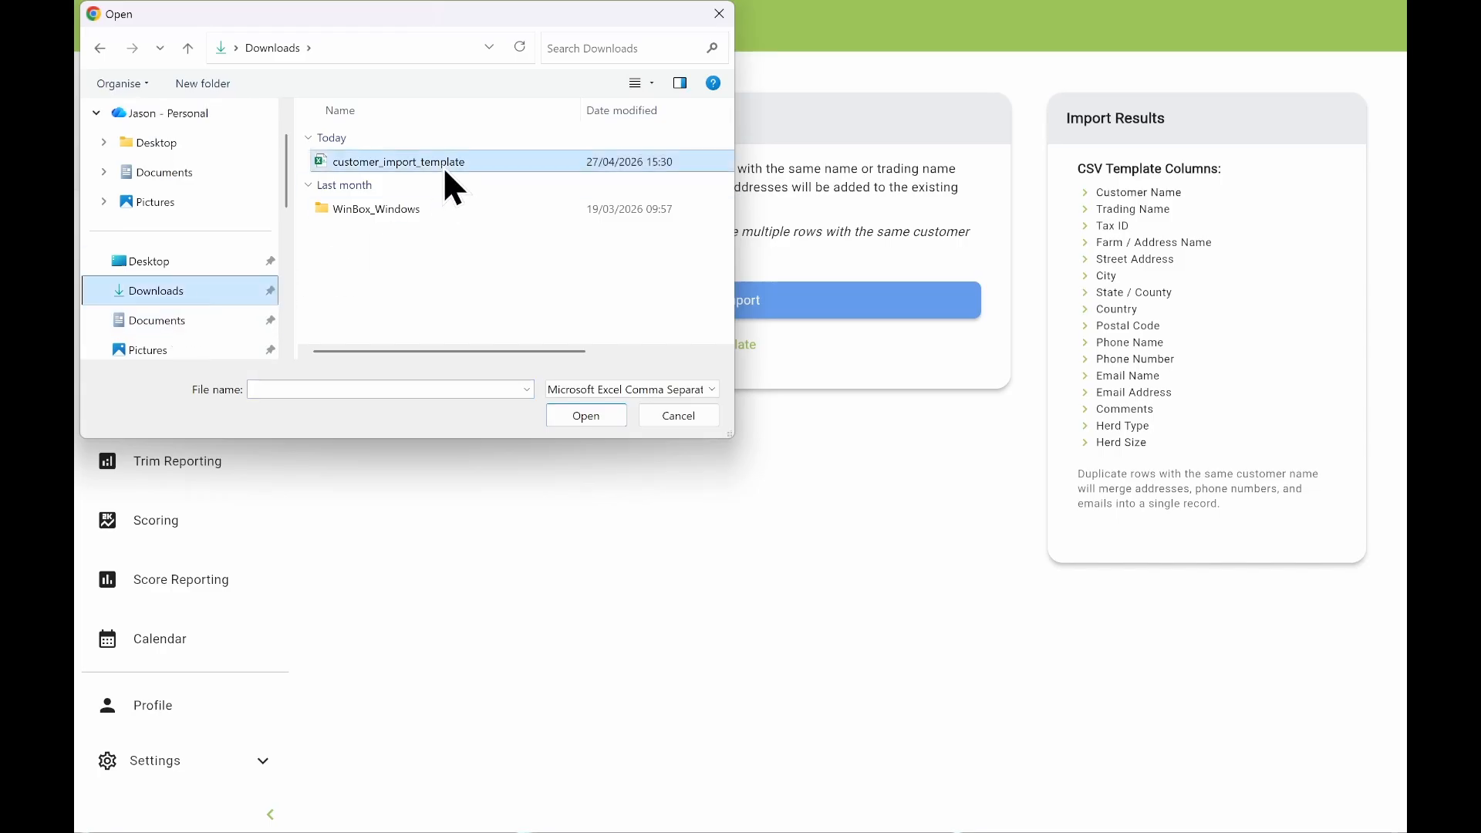
{"action": "left_click", "coordinate": [600, 416]}
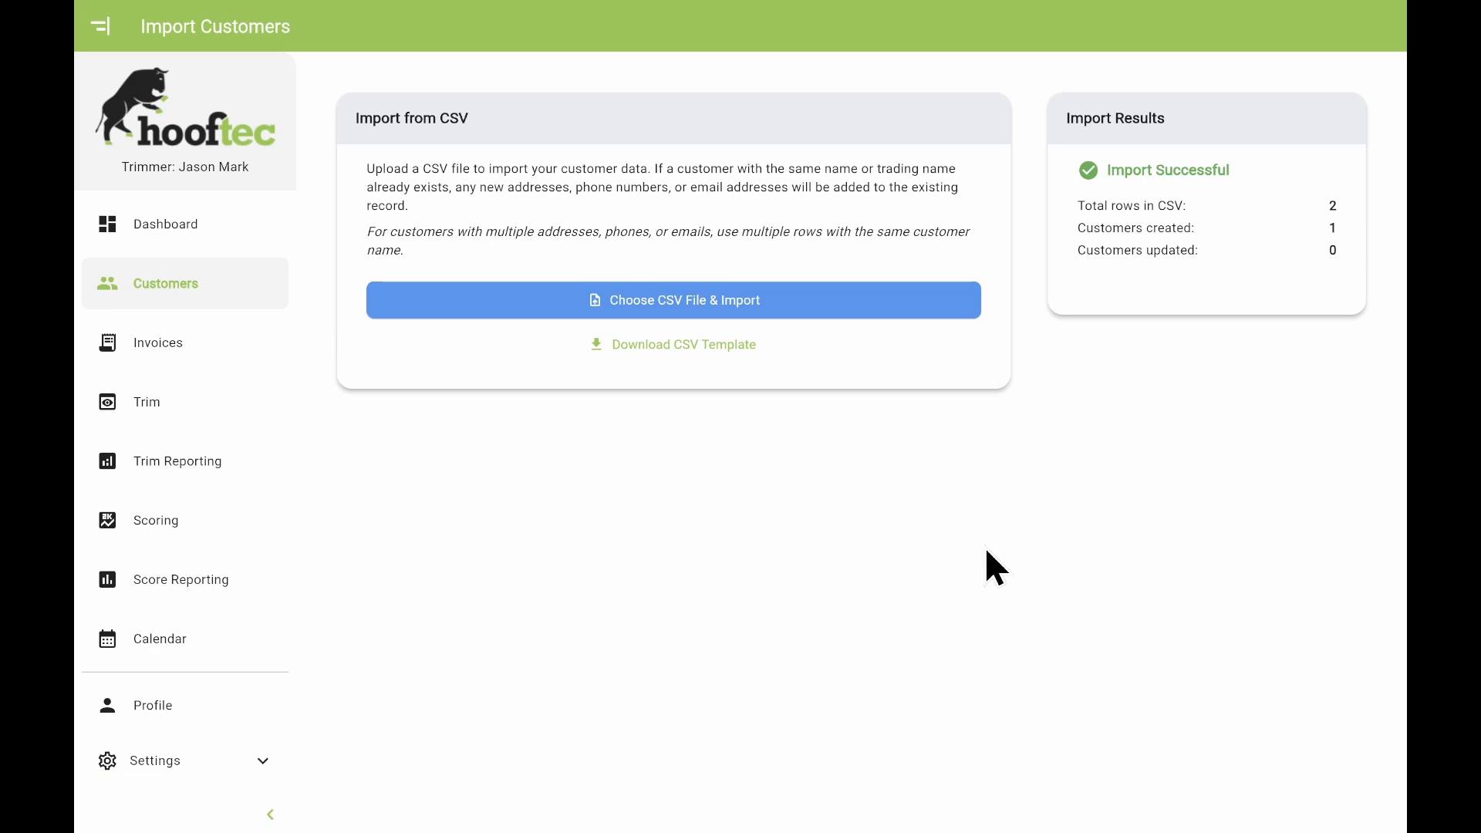
{"action": "left_click", "coordinate": [199, 295]}
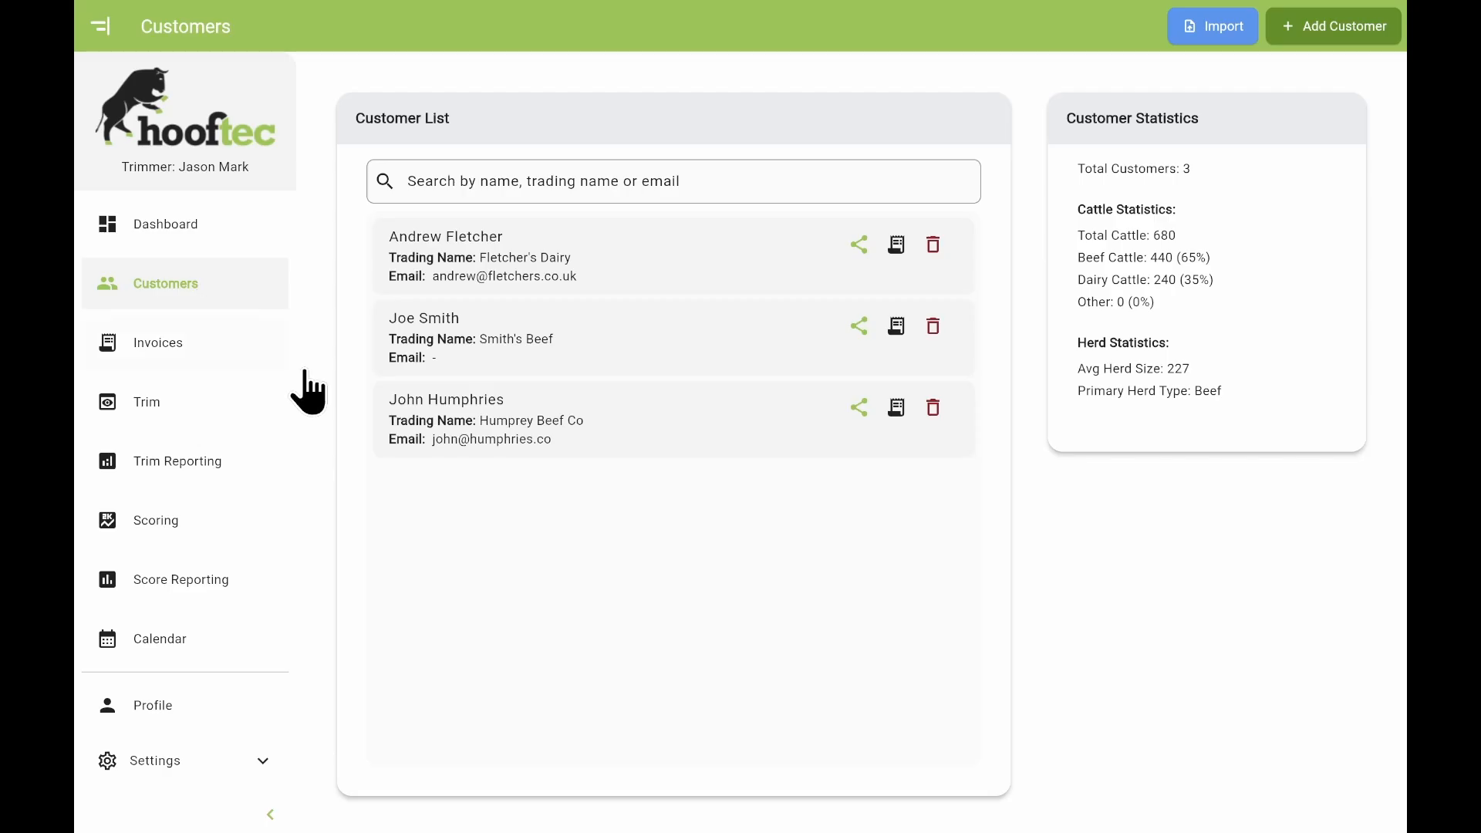